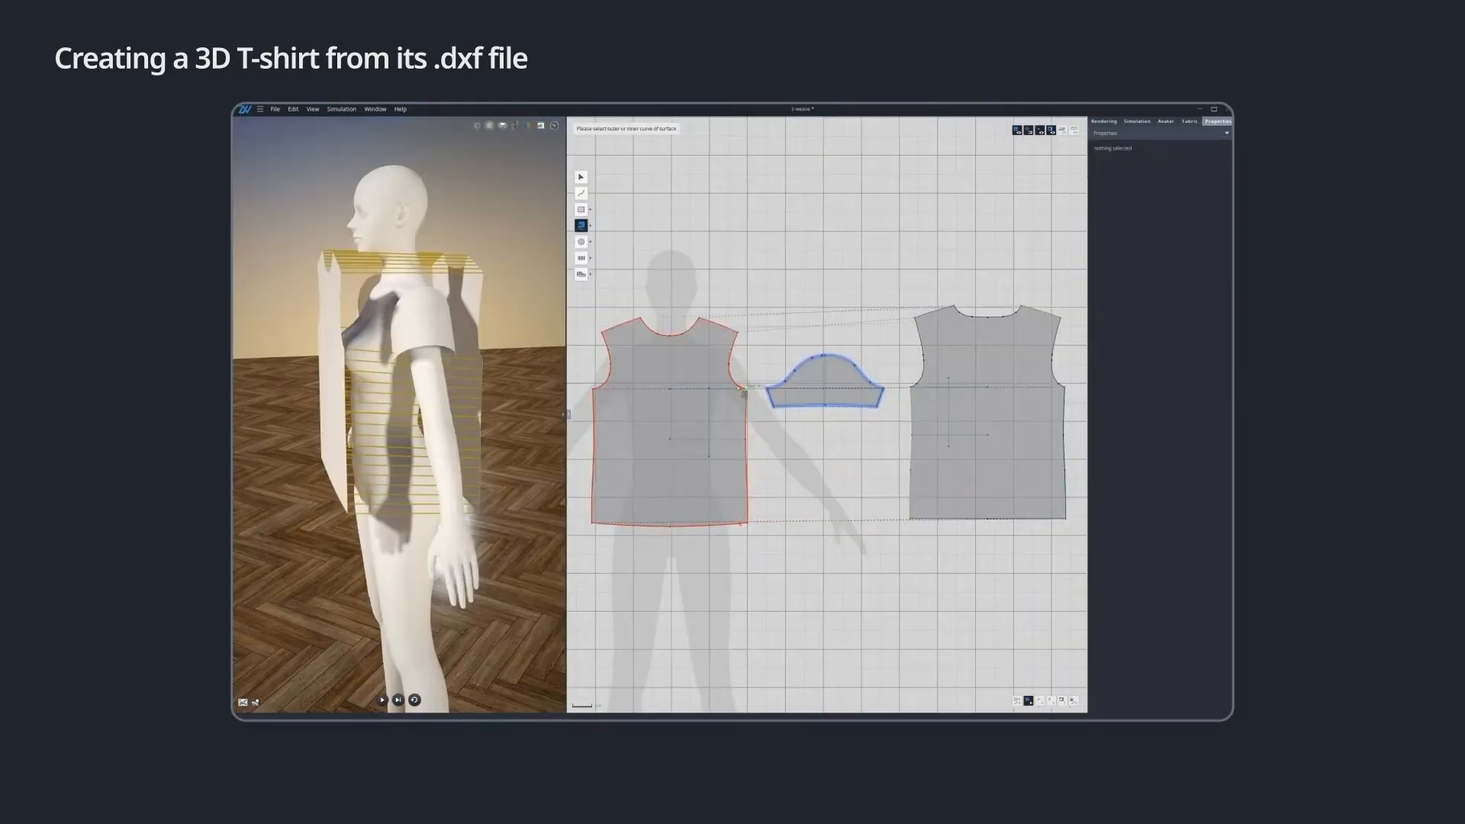
Step: Sew the front piece's armhole to the curved cap of the adjacent sleeve piece
left_click(737, 334)
key("Return")
left_click(768, 388)
left_click(882, 388)
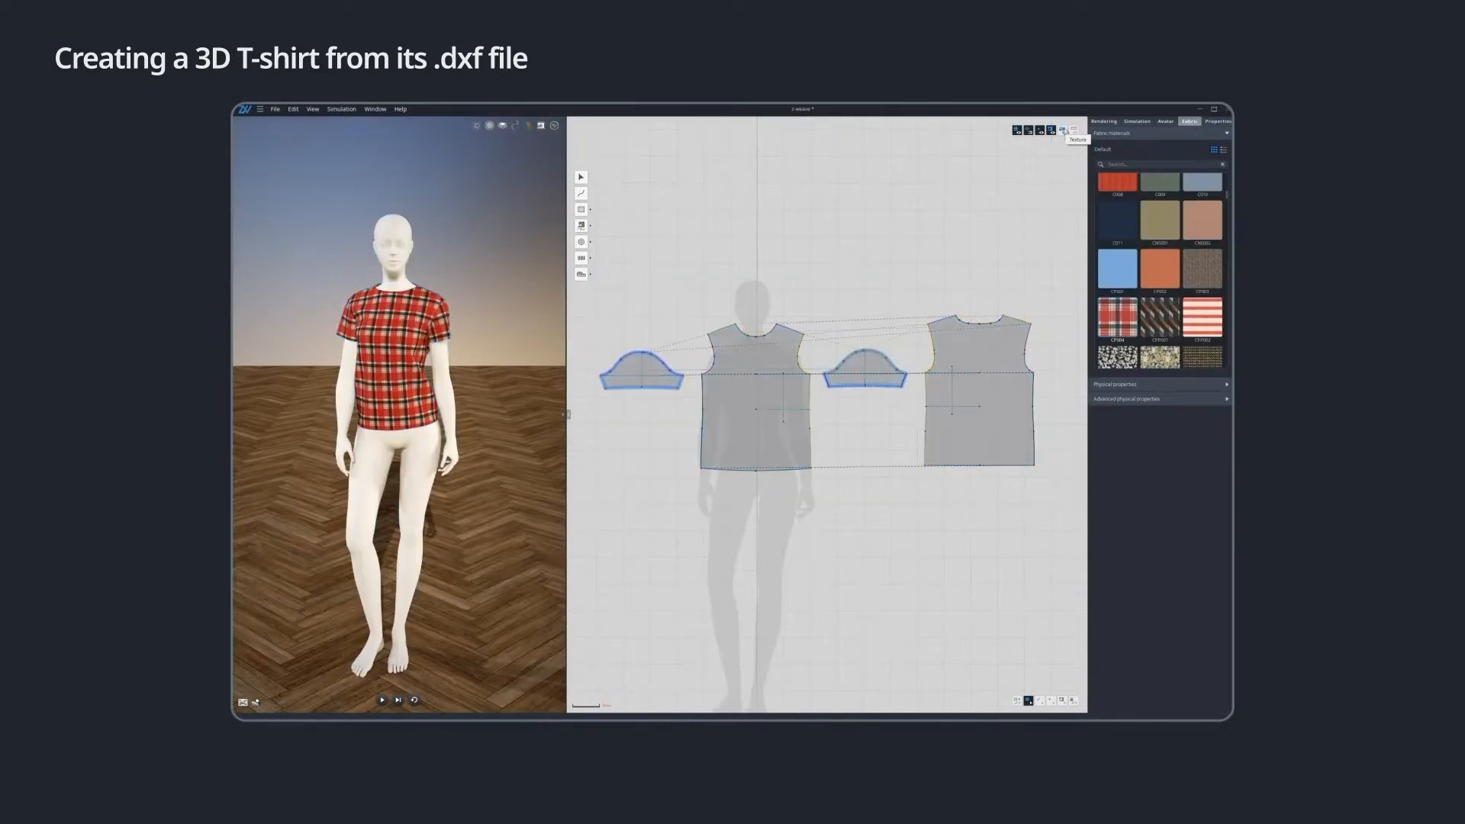
Step: Toggle the texture display for the 2D pattern pieces
left_click(1063, 130)
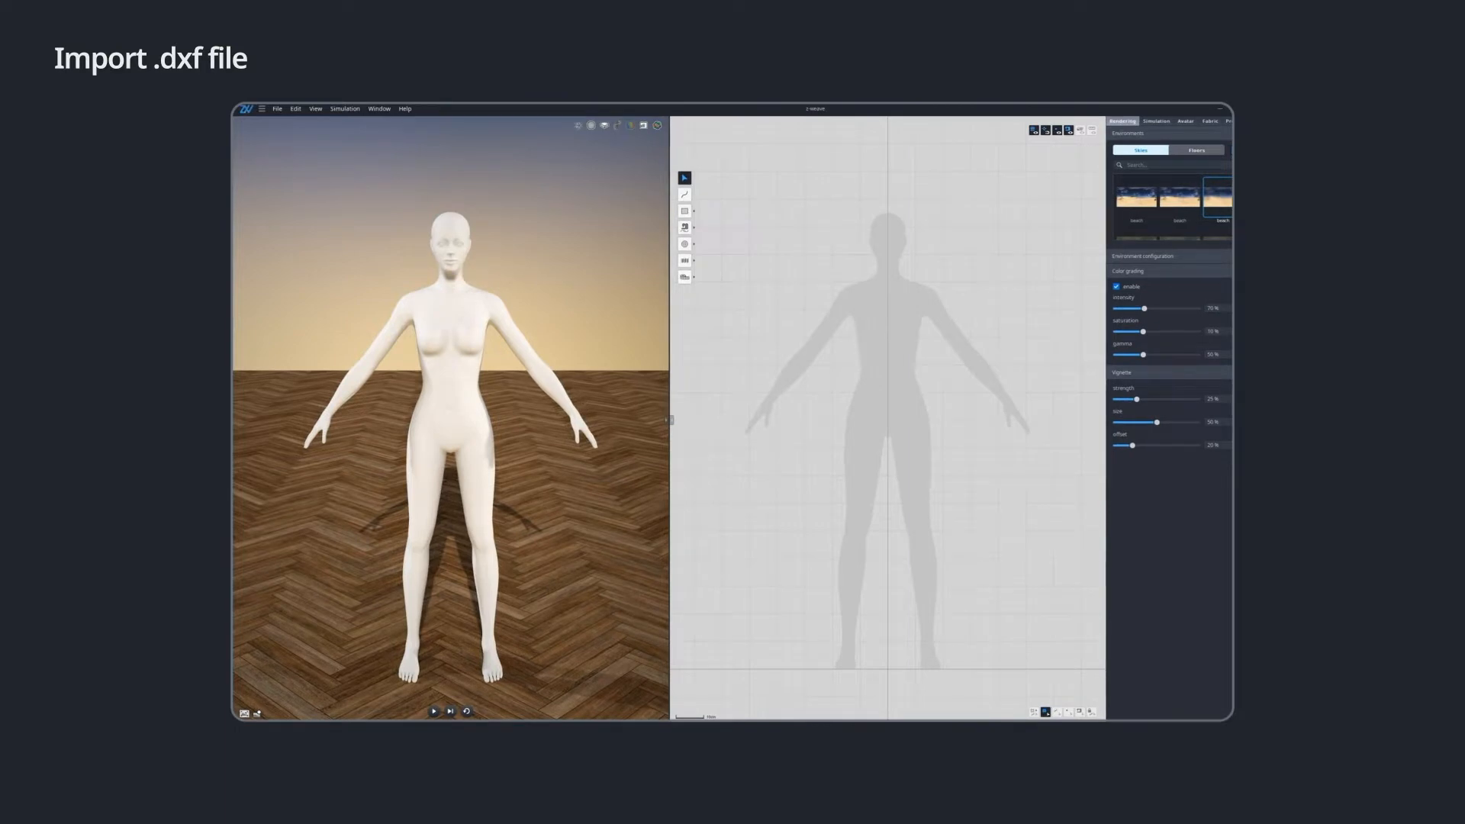
Step: Import the pattern file t-shirts_round neck.dxf from the Tutorial folder
left_click(274, 110)
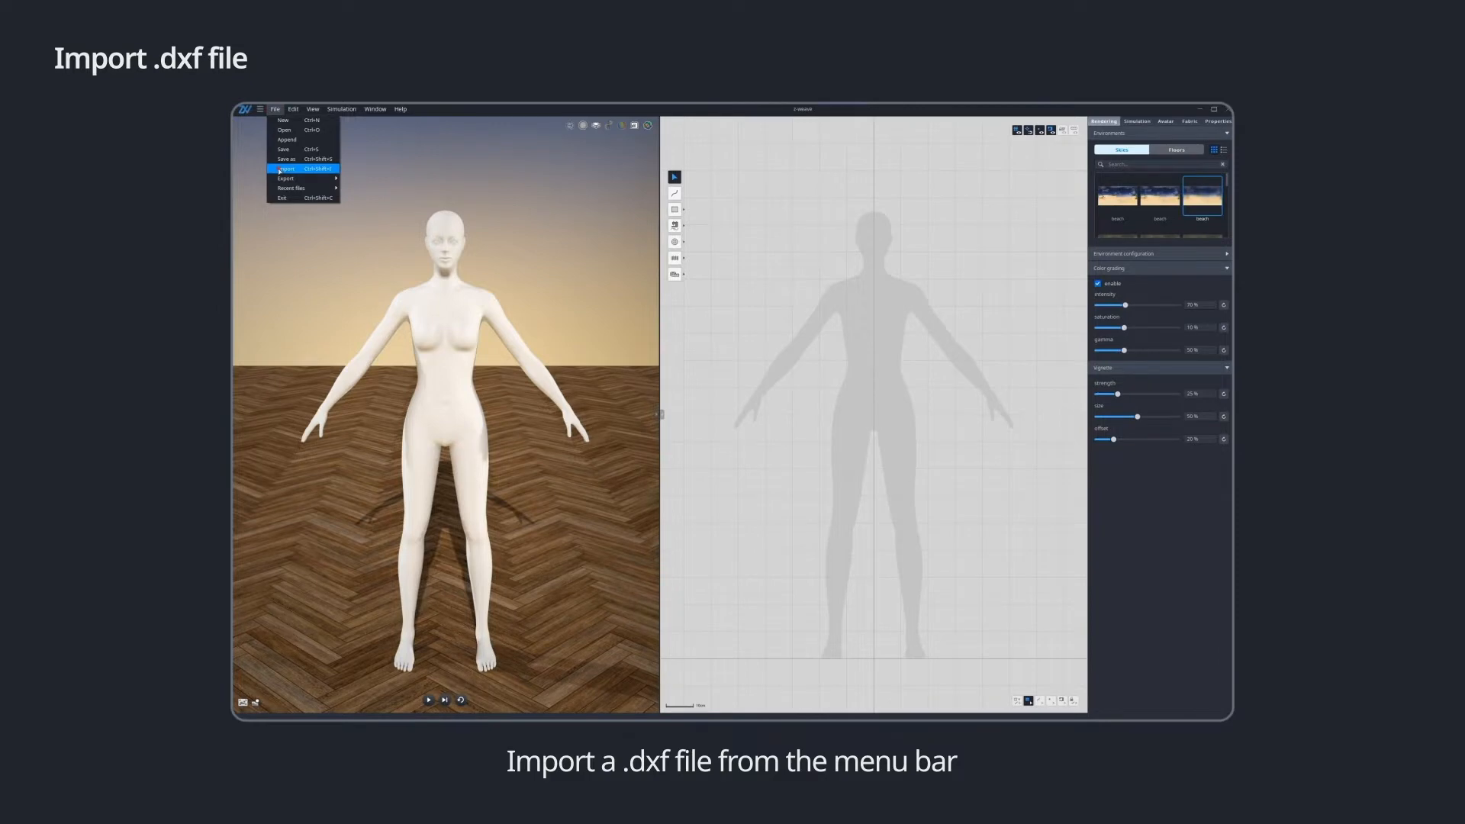
left_click(280, 169)
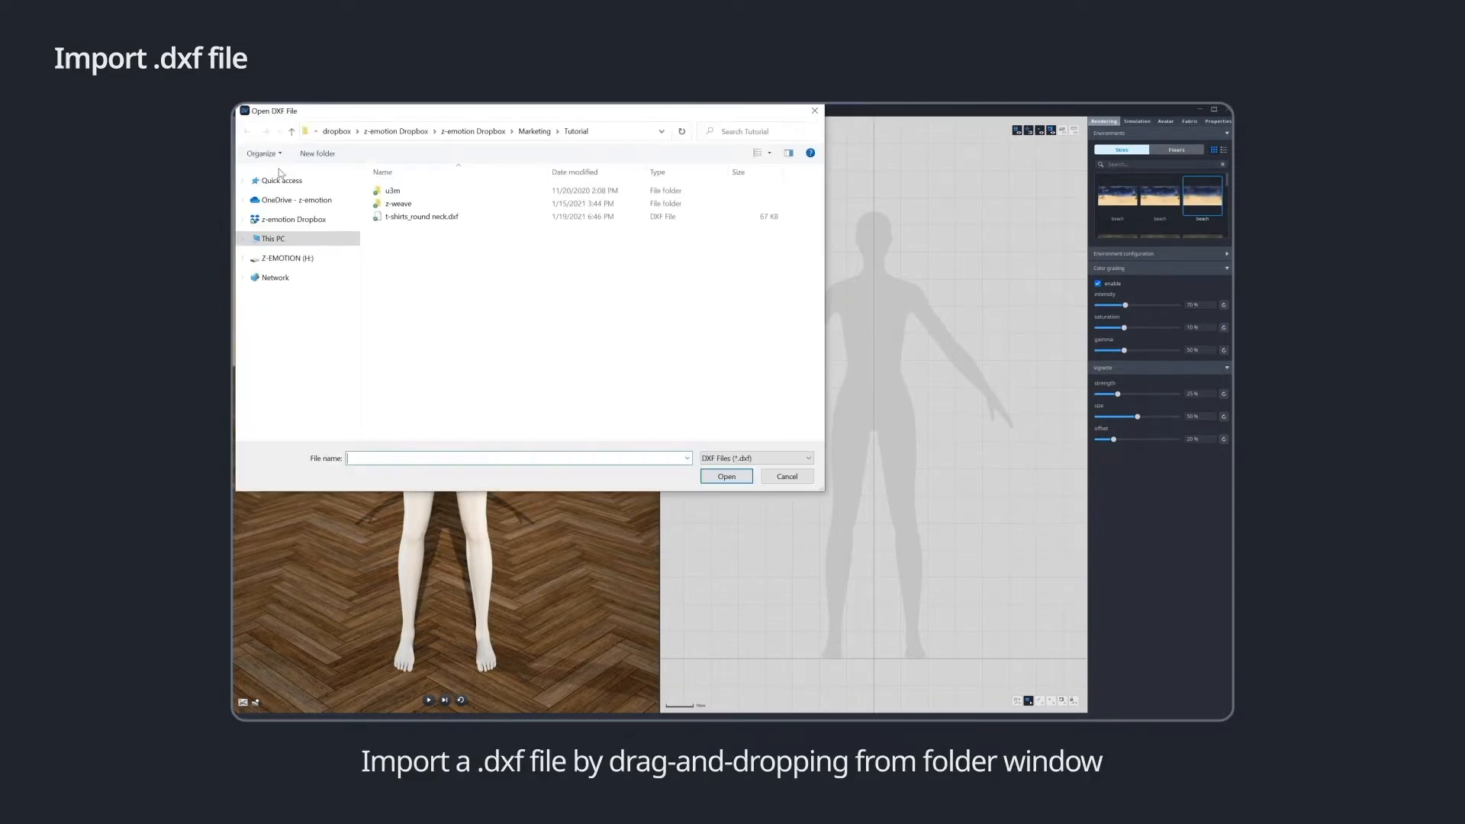
left_click(425, 218)
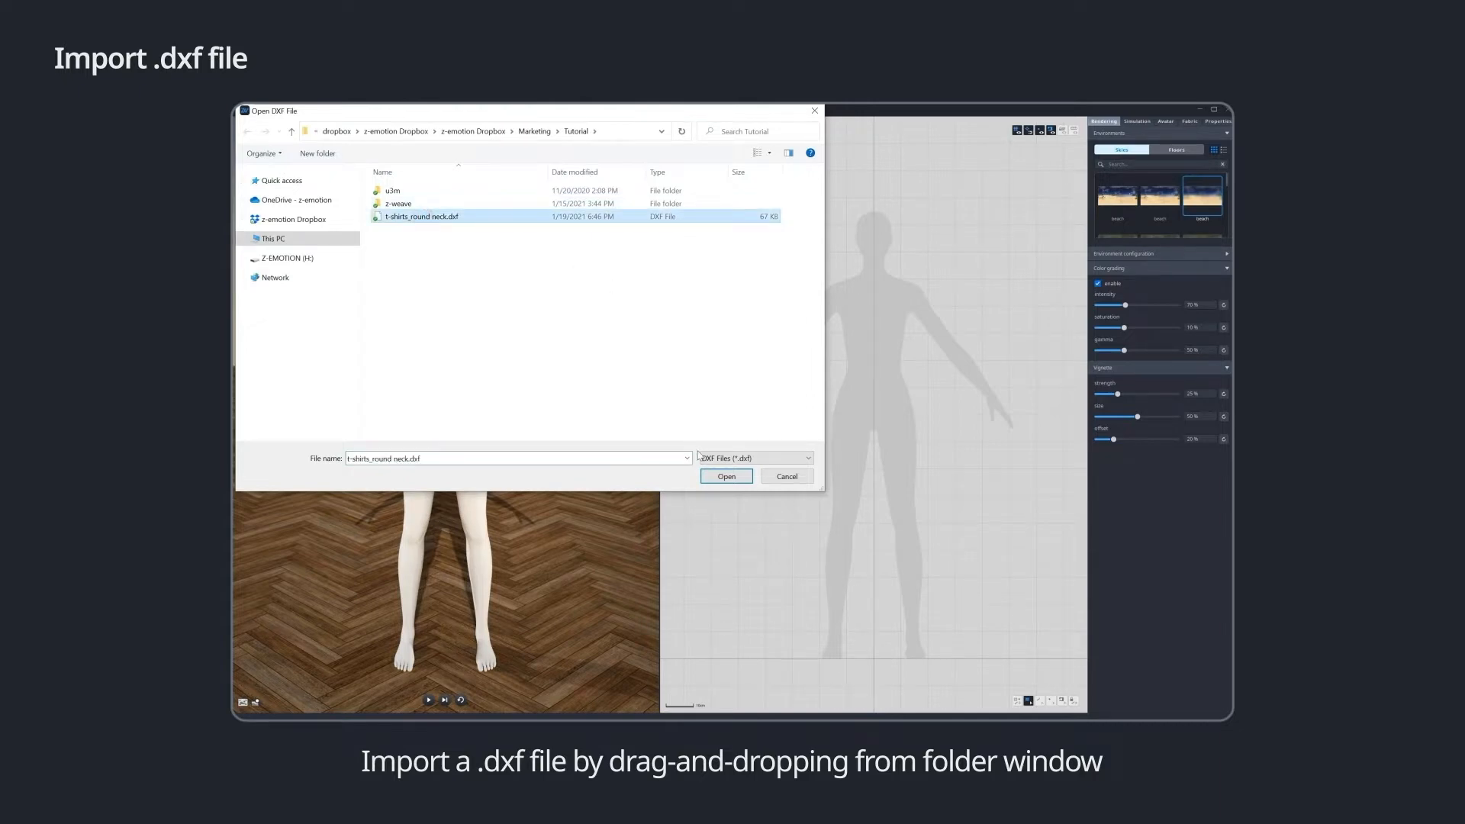
left_click(714, 482)
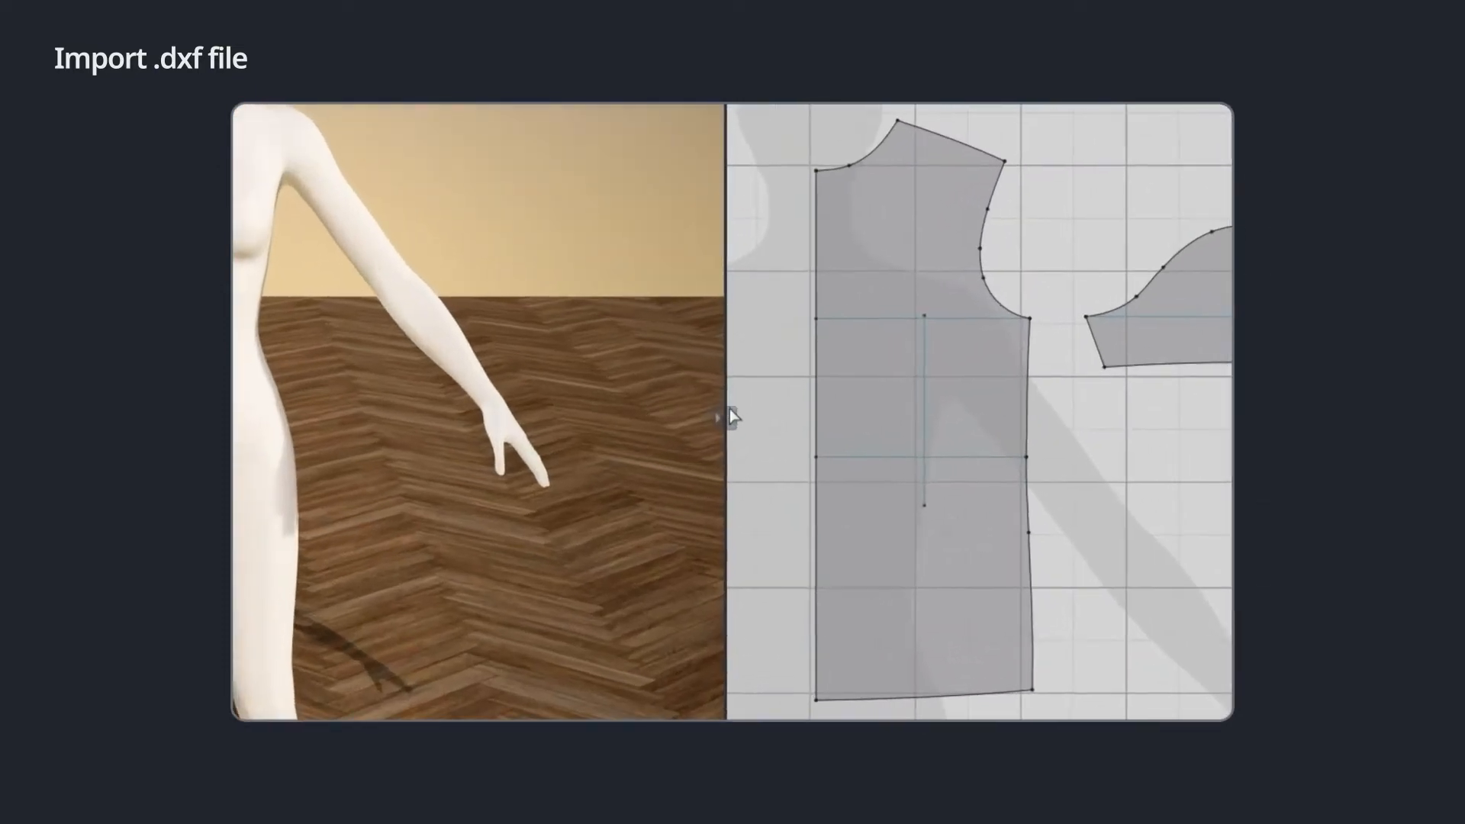
Step: Collapse the 3D view so the 2D pattern area fills the workspace, framed on the imported pieces
left_click(663, 416)
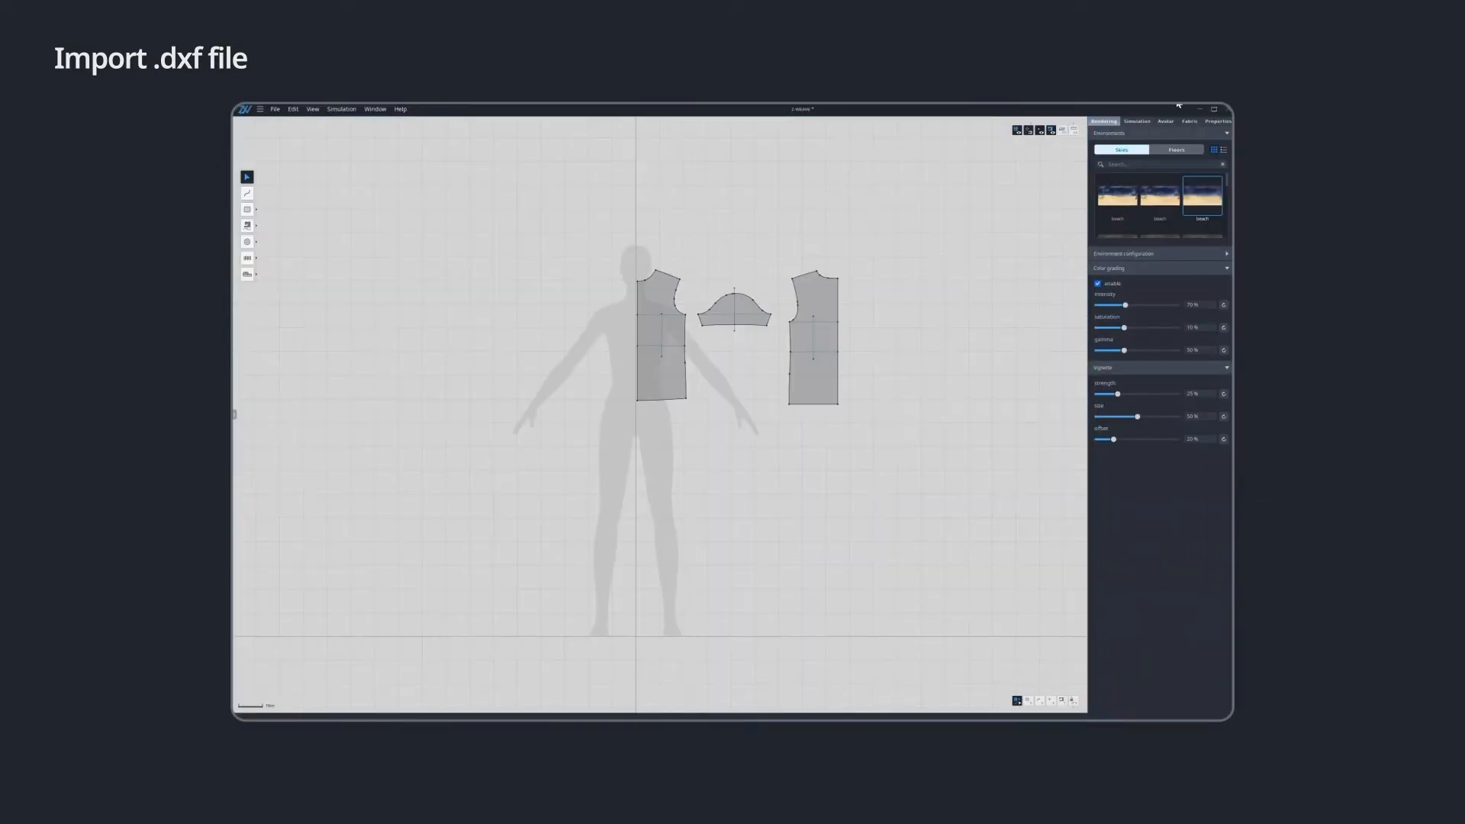
scroll(746, 328, "up", 5)
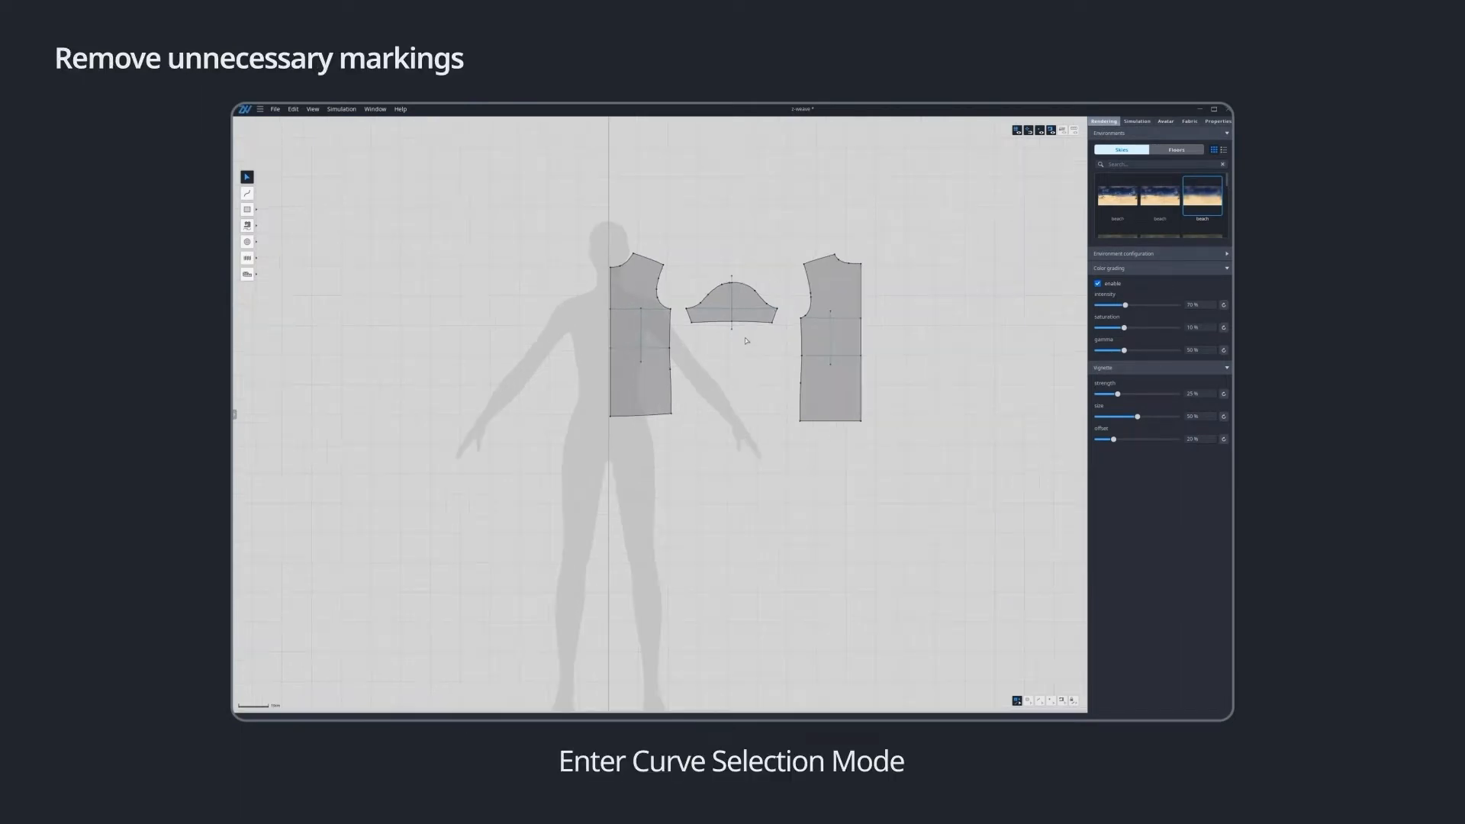
middle_click_drag(758, 400, 729, 481)
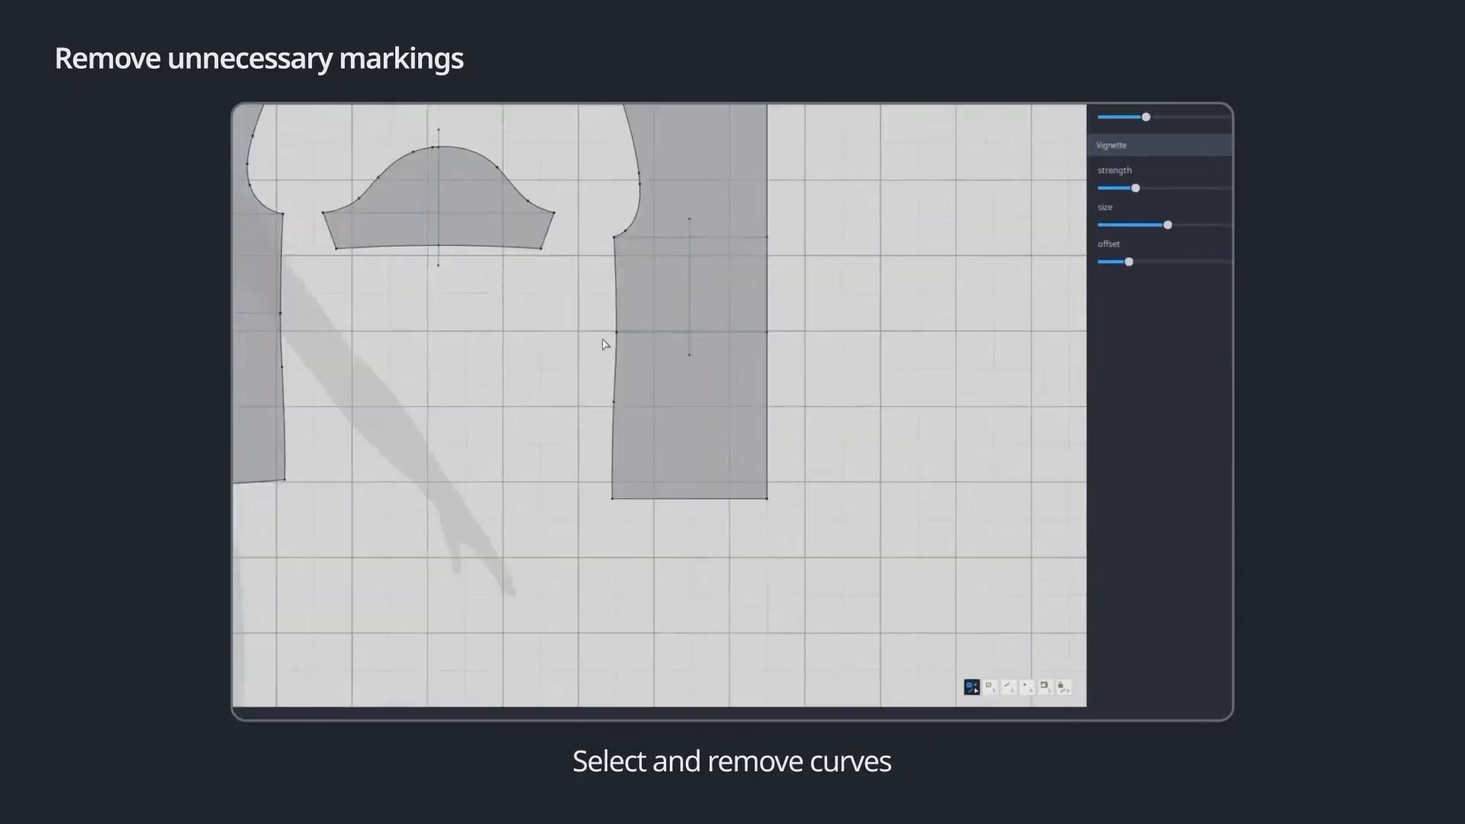
Step: In Curve Selection Mode, delete the vertical marking line that extends beyond the sleeve piece
left_click(1008, 687)
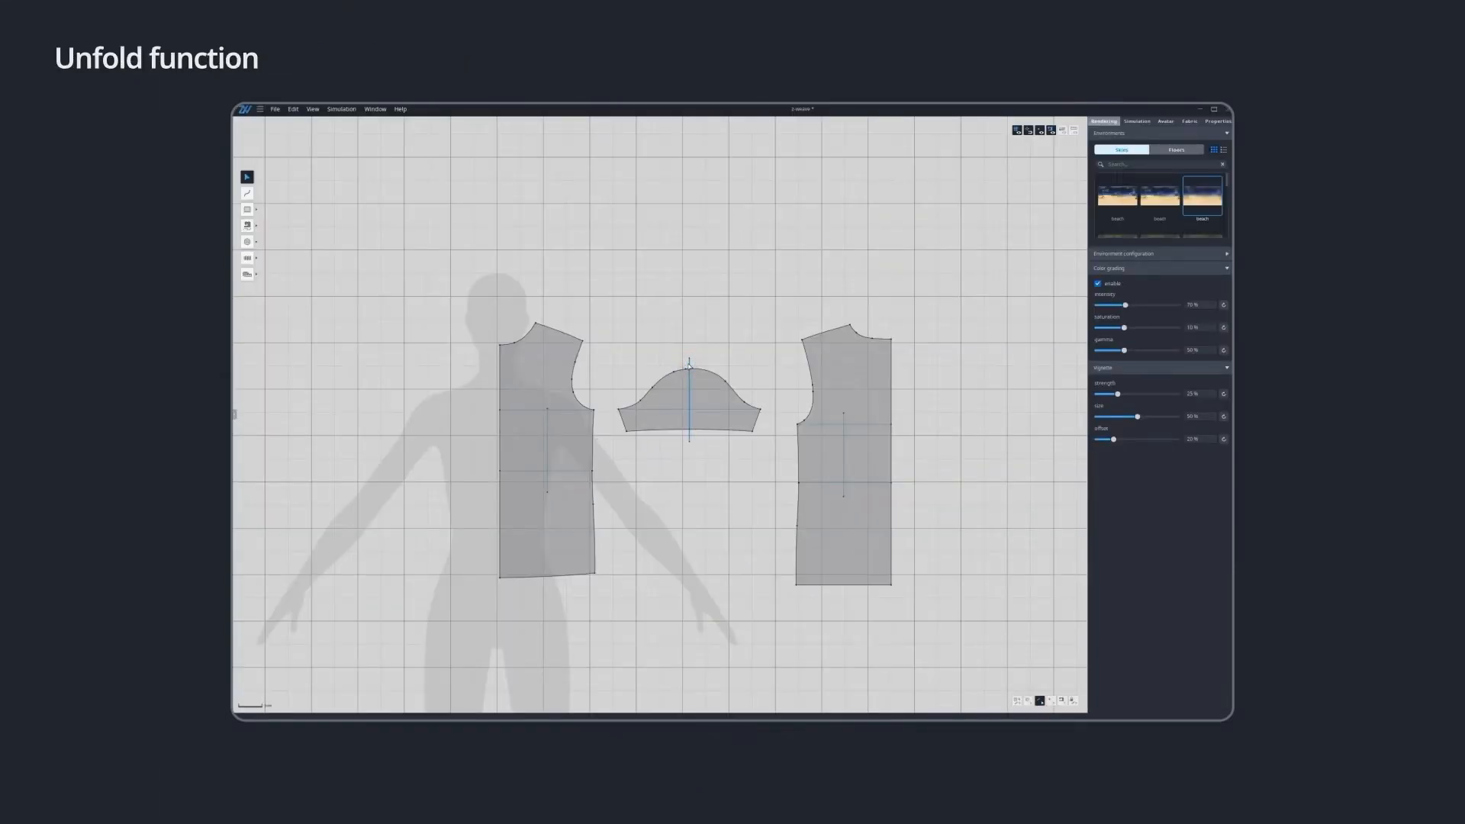
right_click(689, 365)
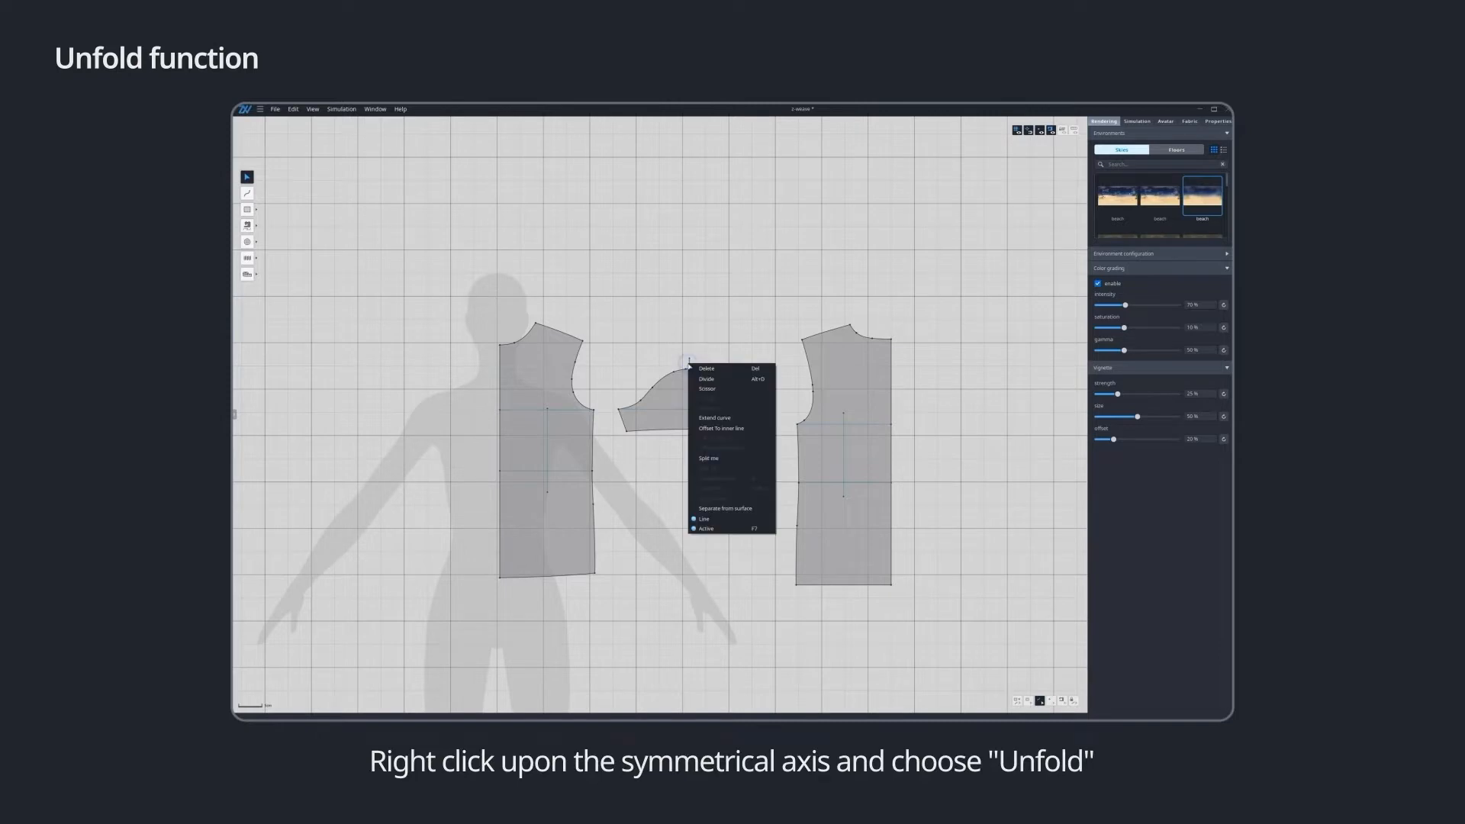
left_click(710, 371)
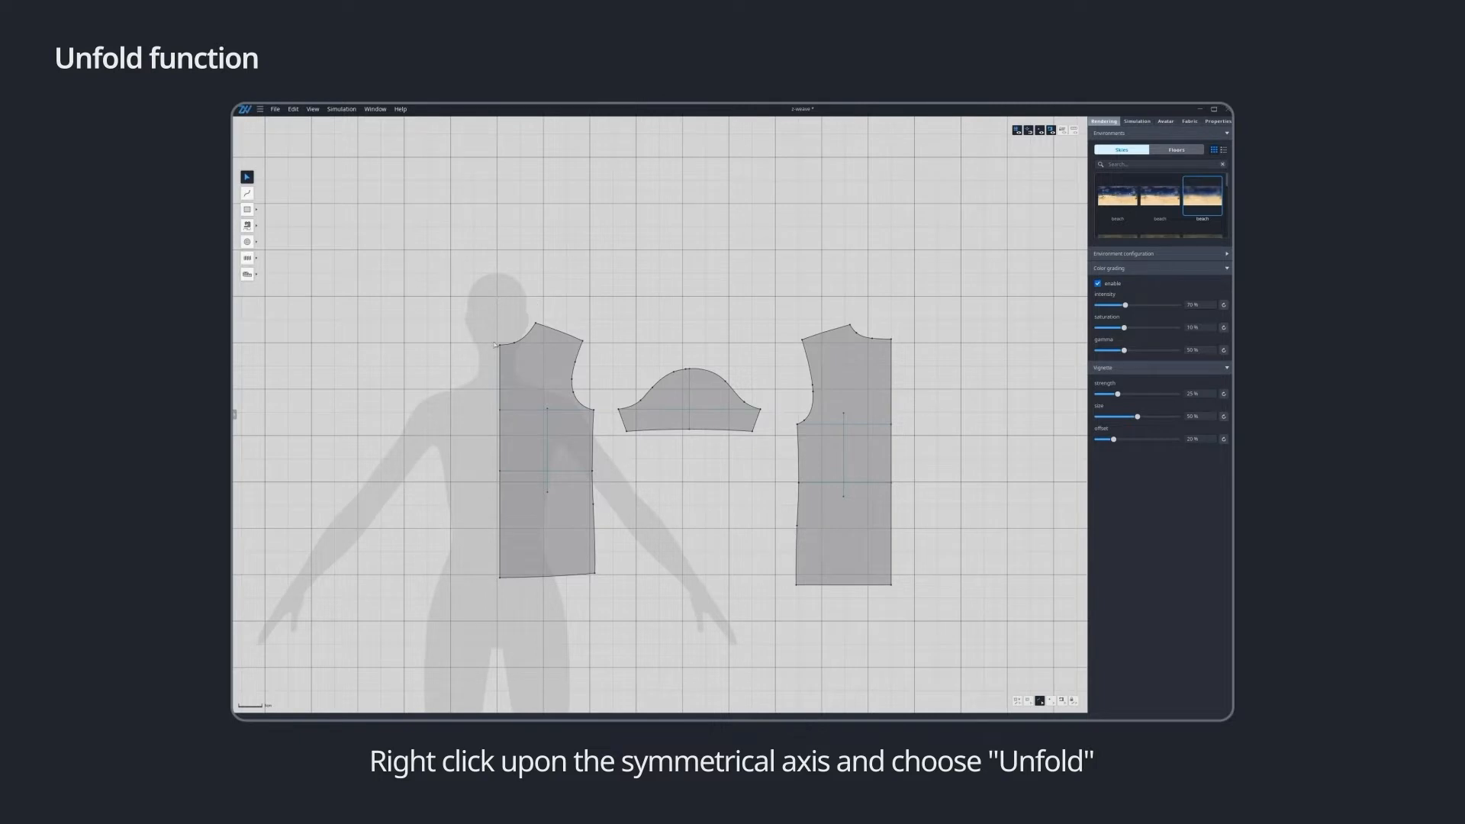
Step: Unfold the half front piece about its straight center edge to form the full front
left_click(500, 362)
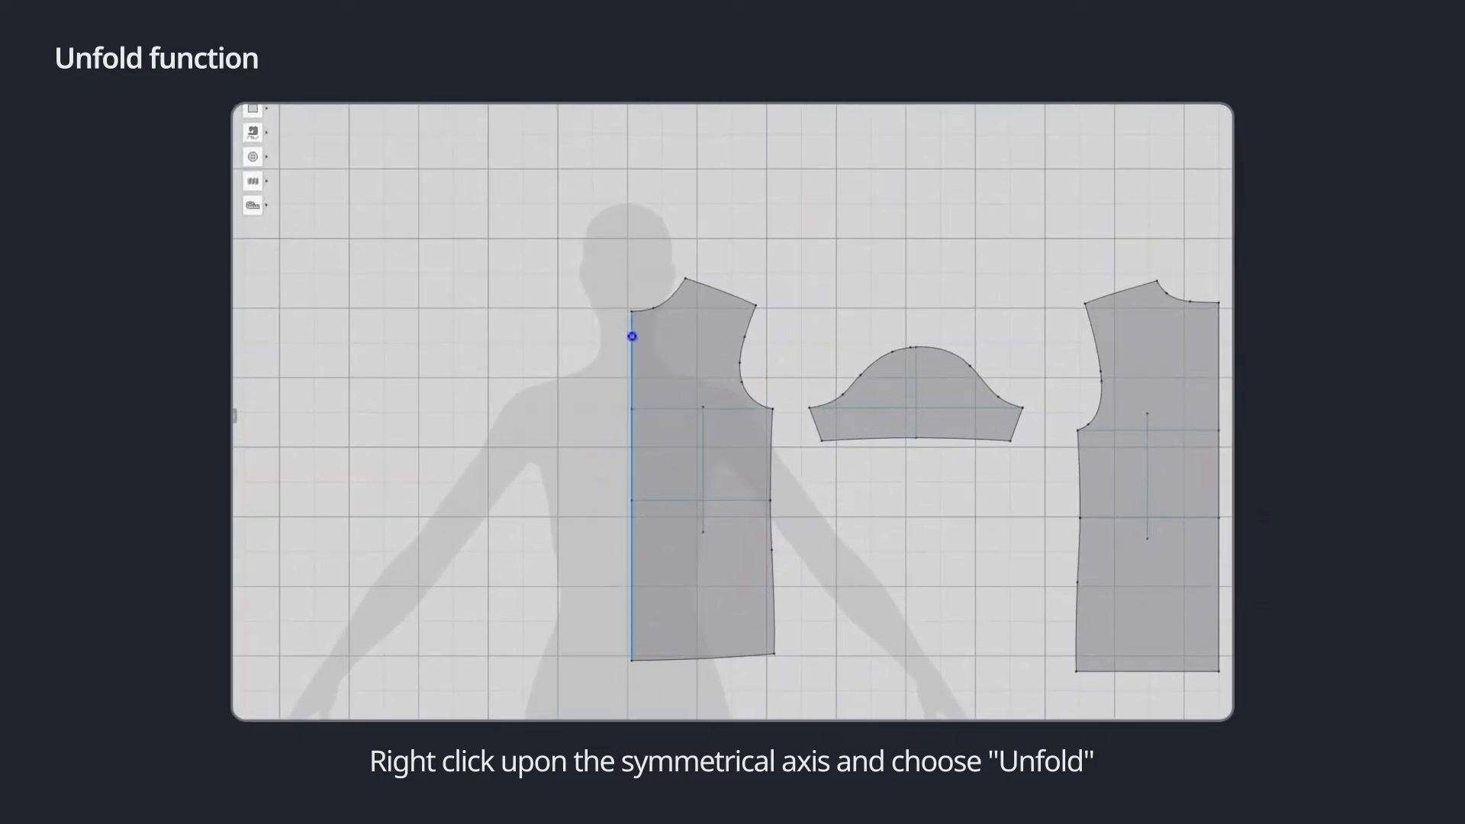
right_click(632, 336)
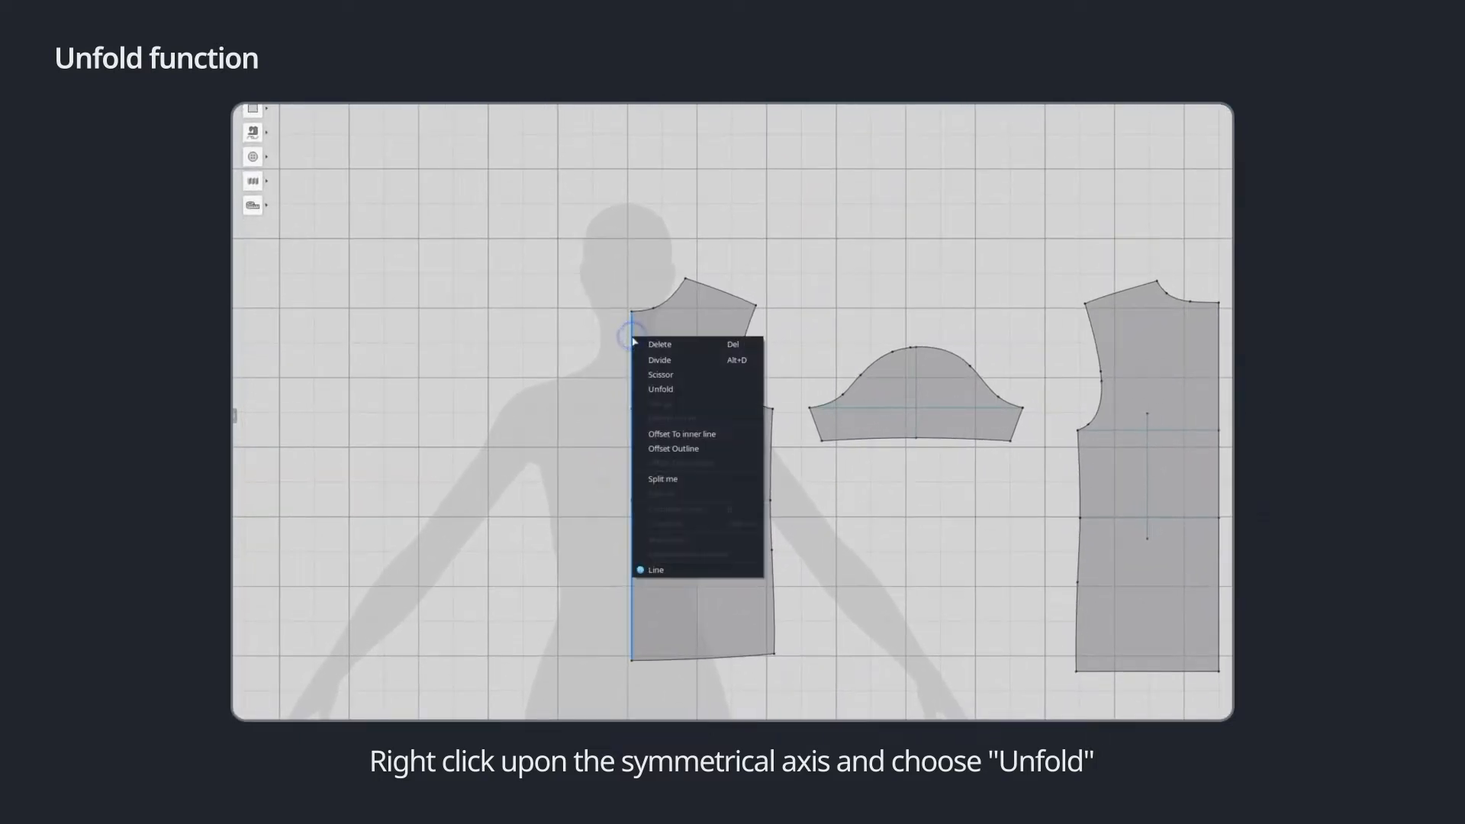
left_click(669, 390)
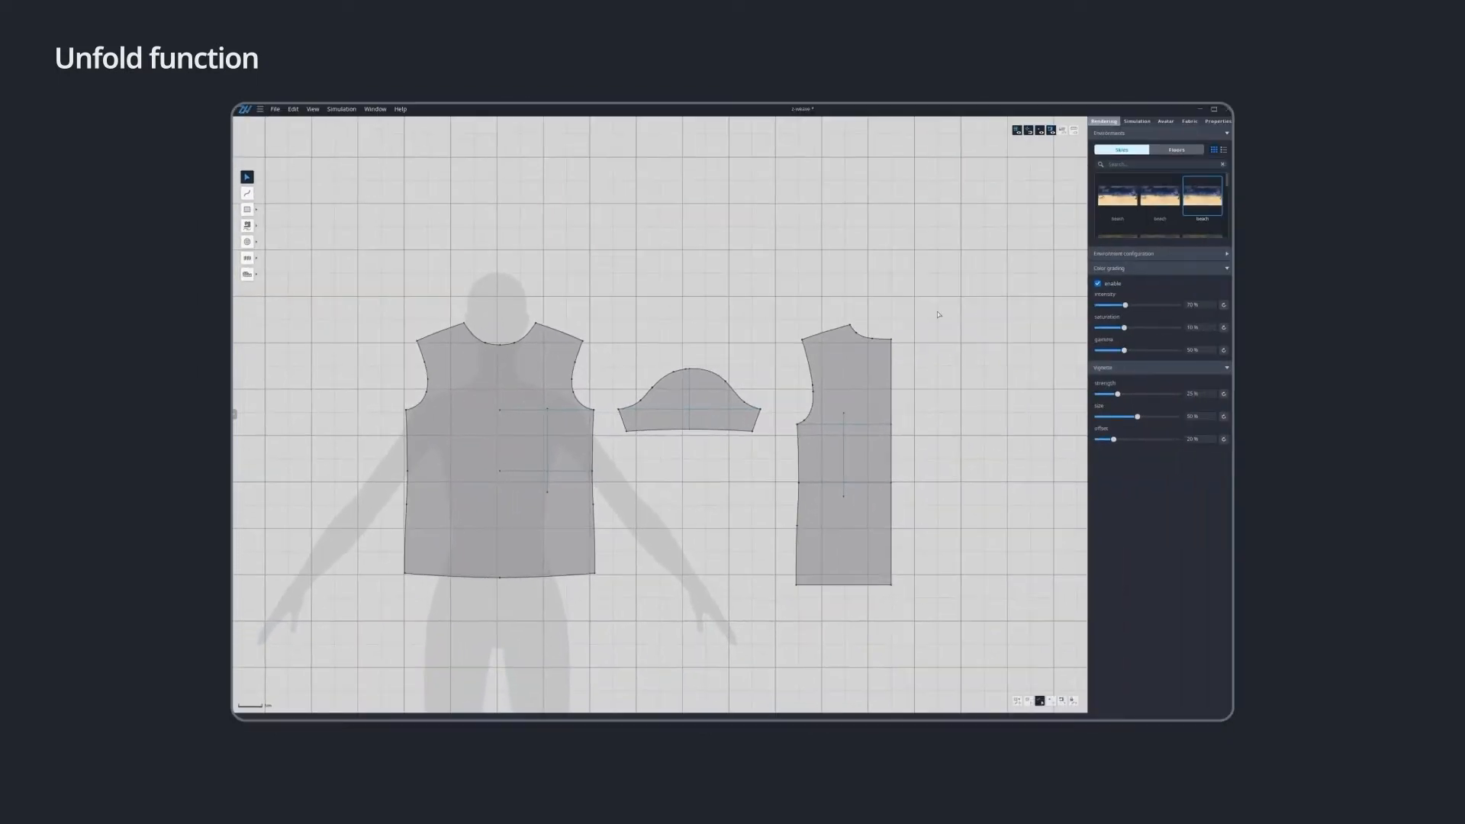
Step: Unfold the half back piece about its straight center edge to form the full back
left_click(894, 360)
right_click(895, 360)
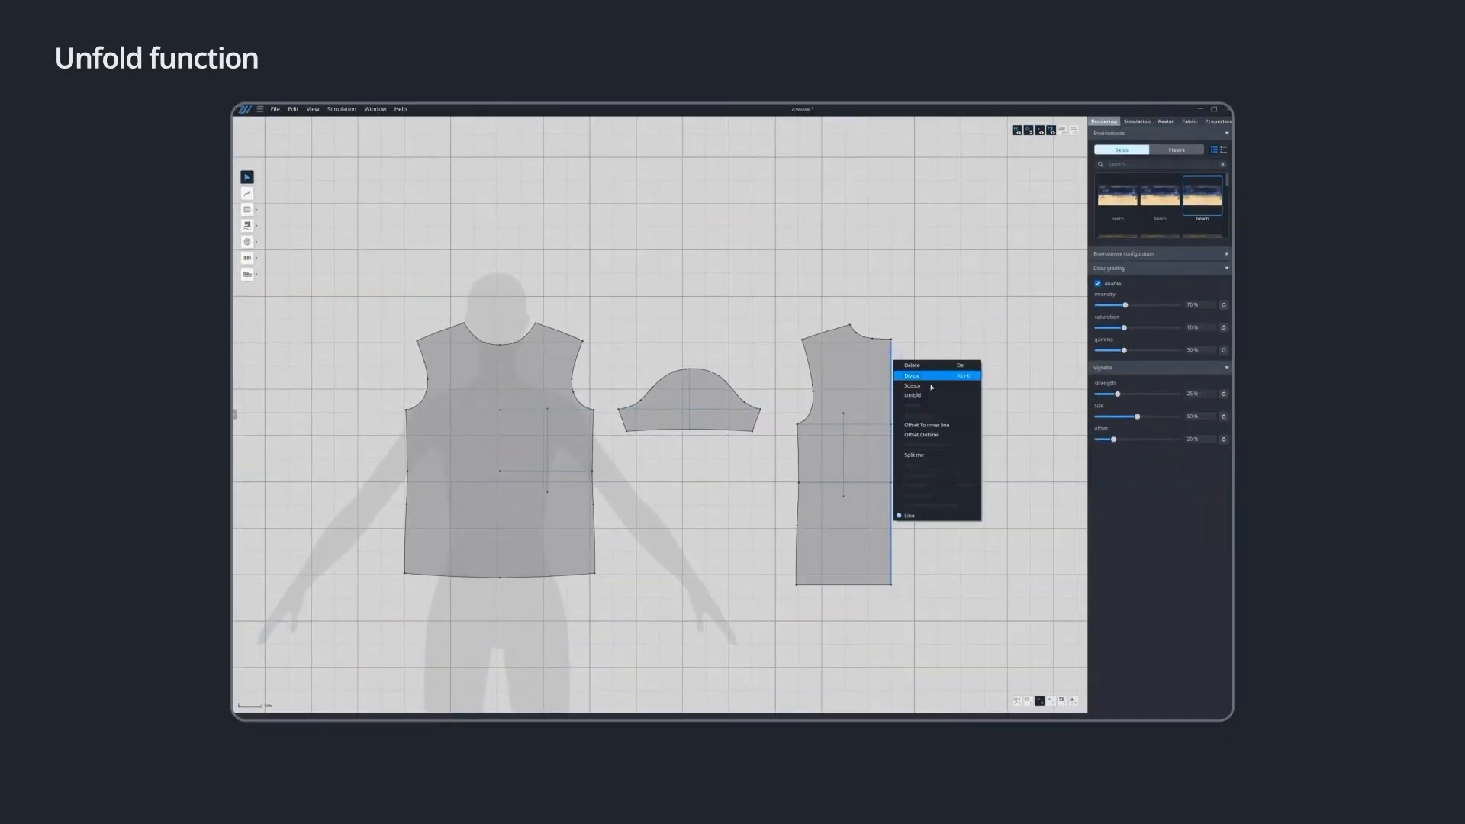
left_click(933, 400)
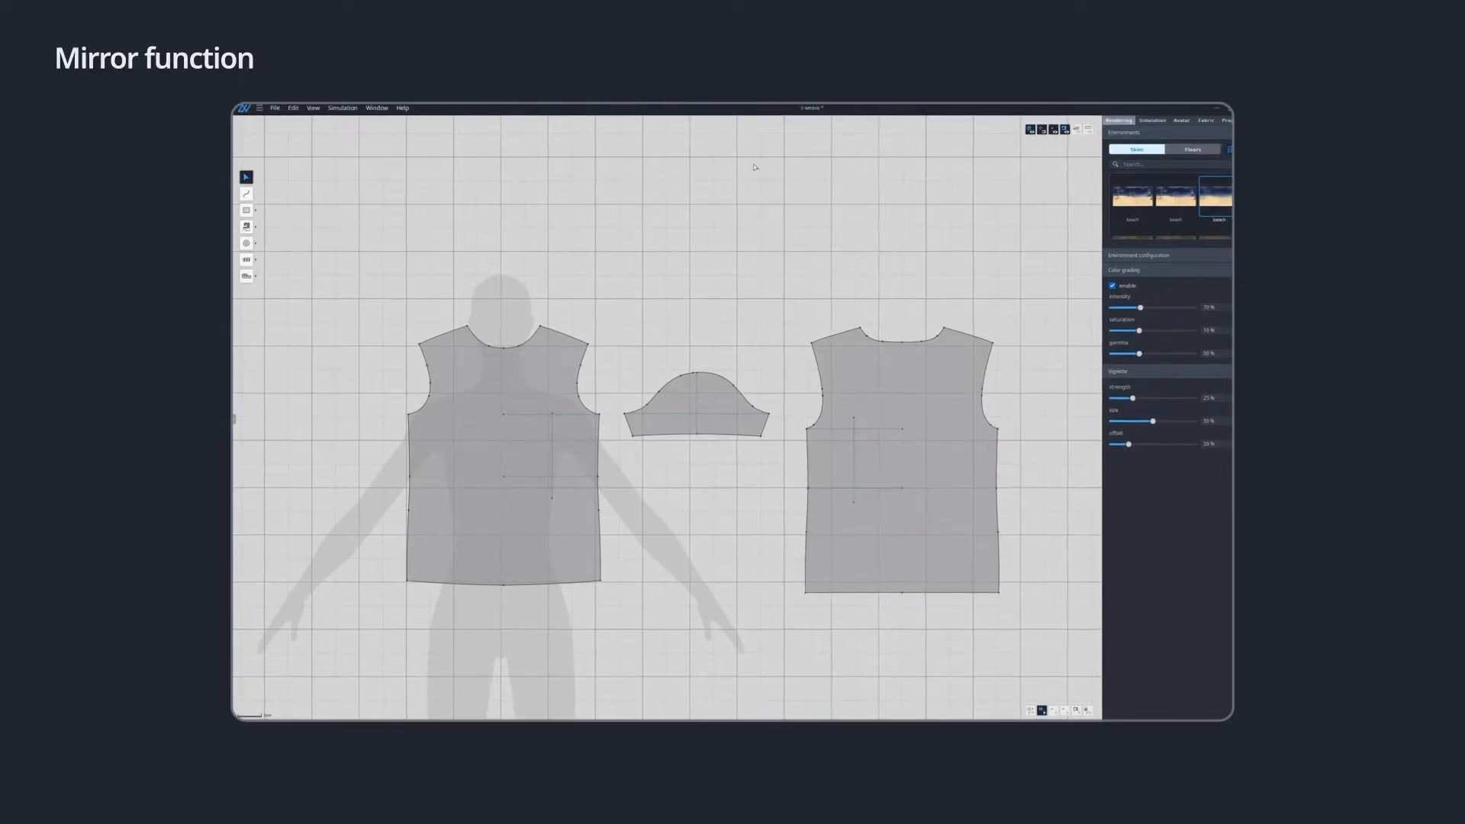
Step: Mirror the sleeve piece, place the copy on the opposite side of the front piece, and clear the selection
left_click(678, 399)
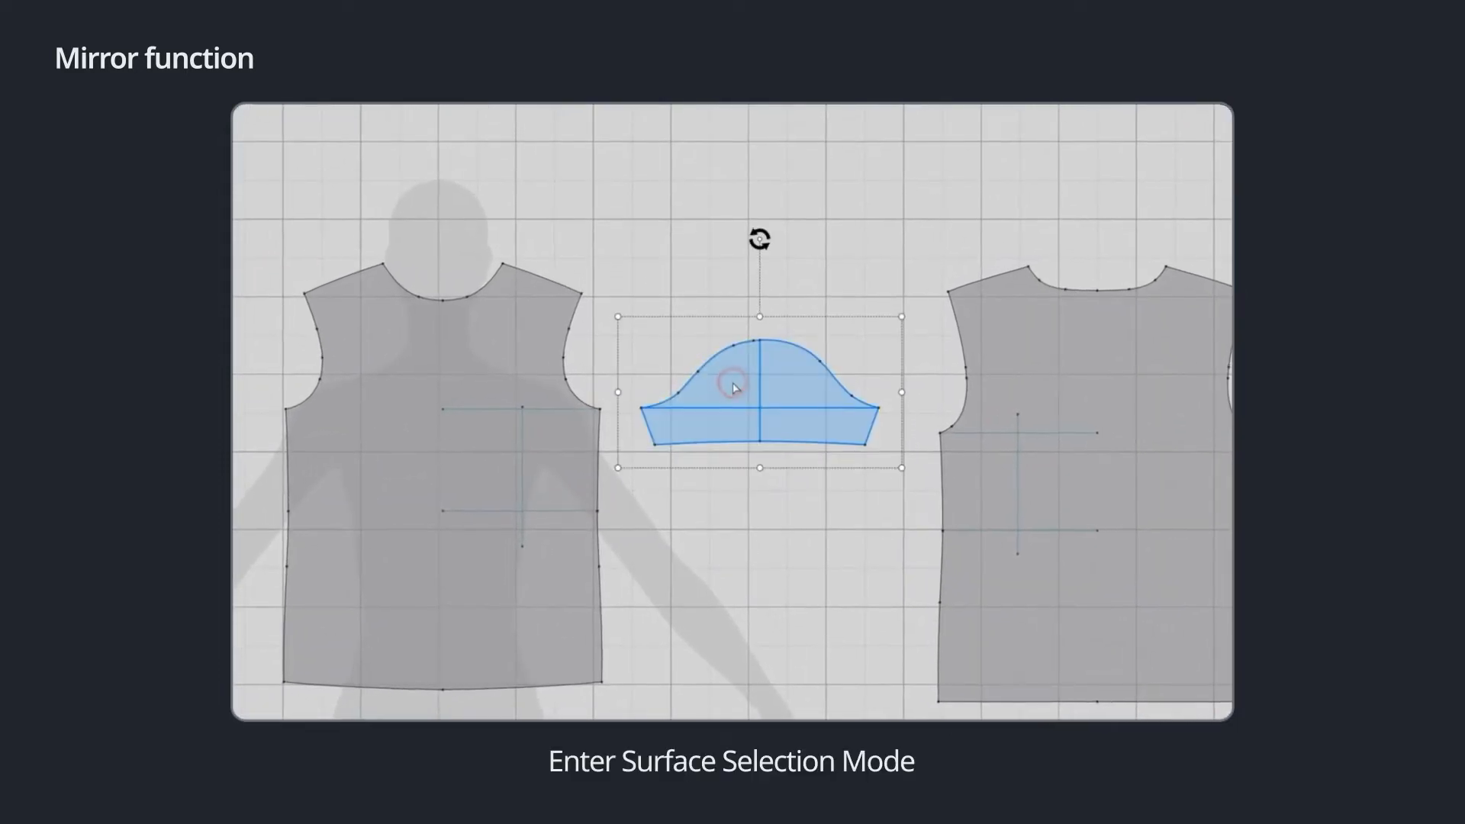
right_click(732, 383)
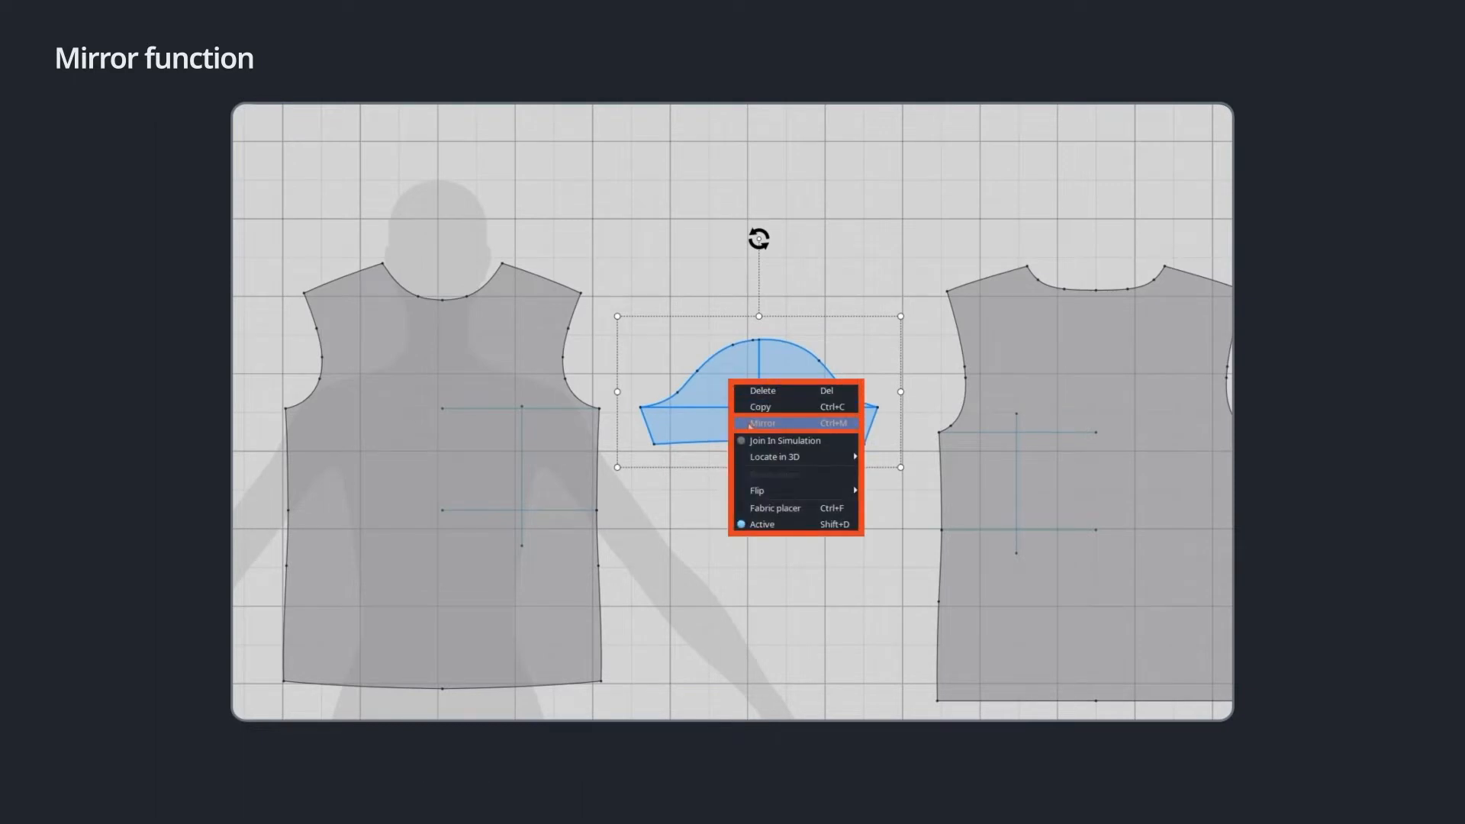
left_click(756, 423)
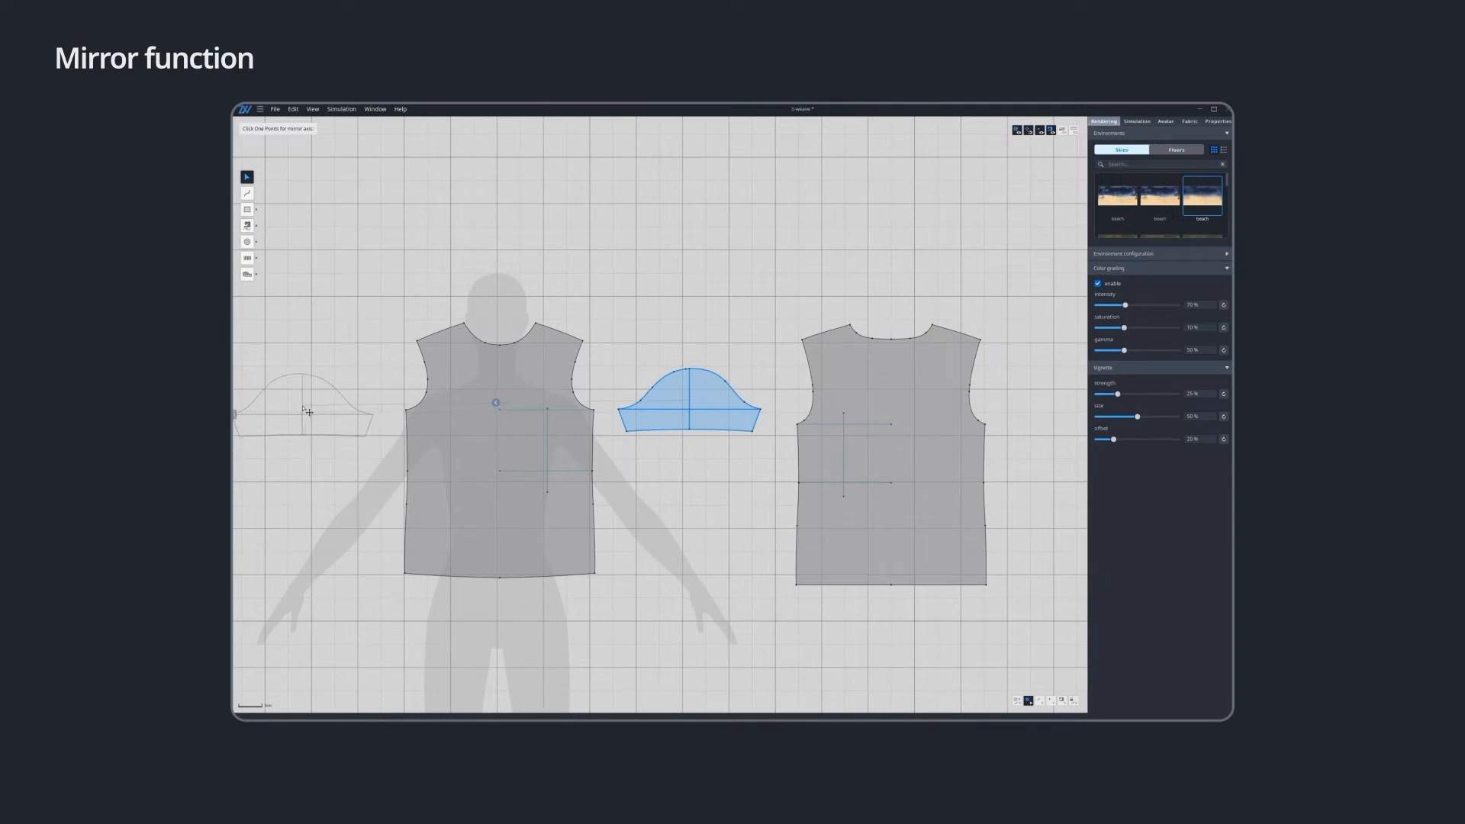
left_click(304, 407)
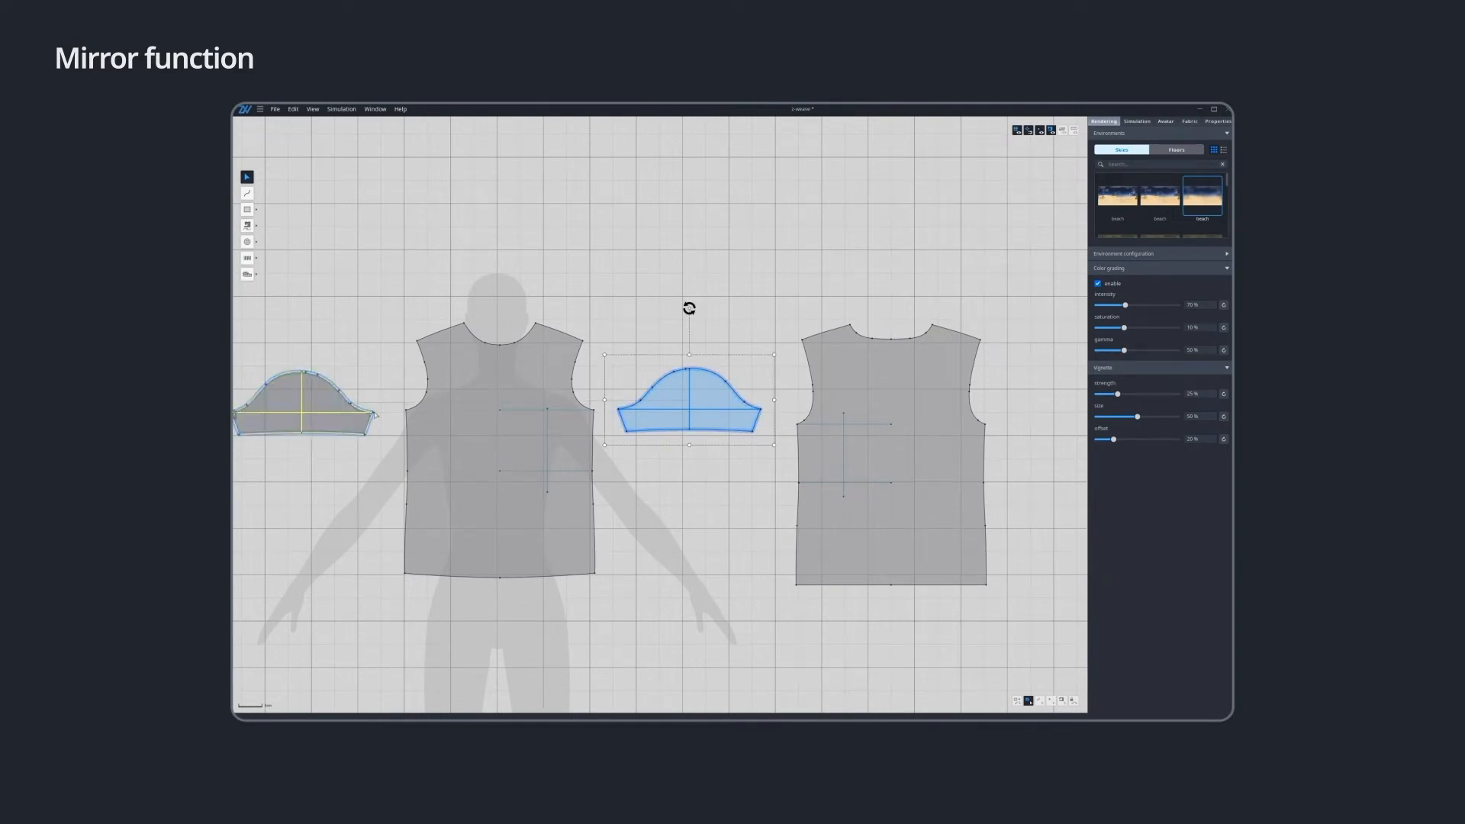
left_click(363, 263)
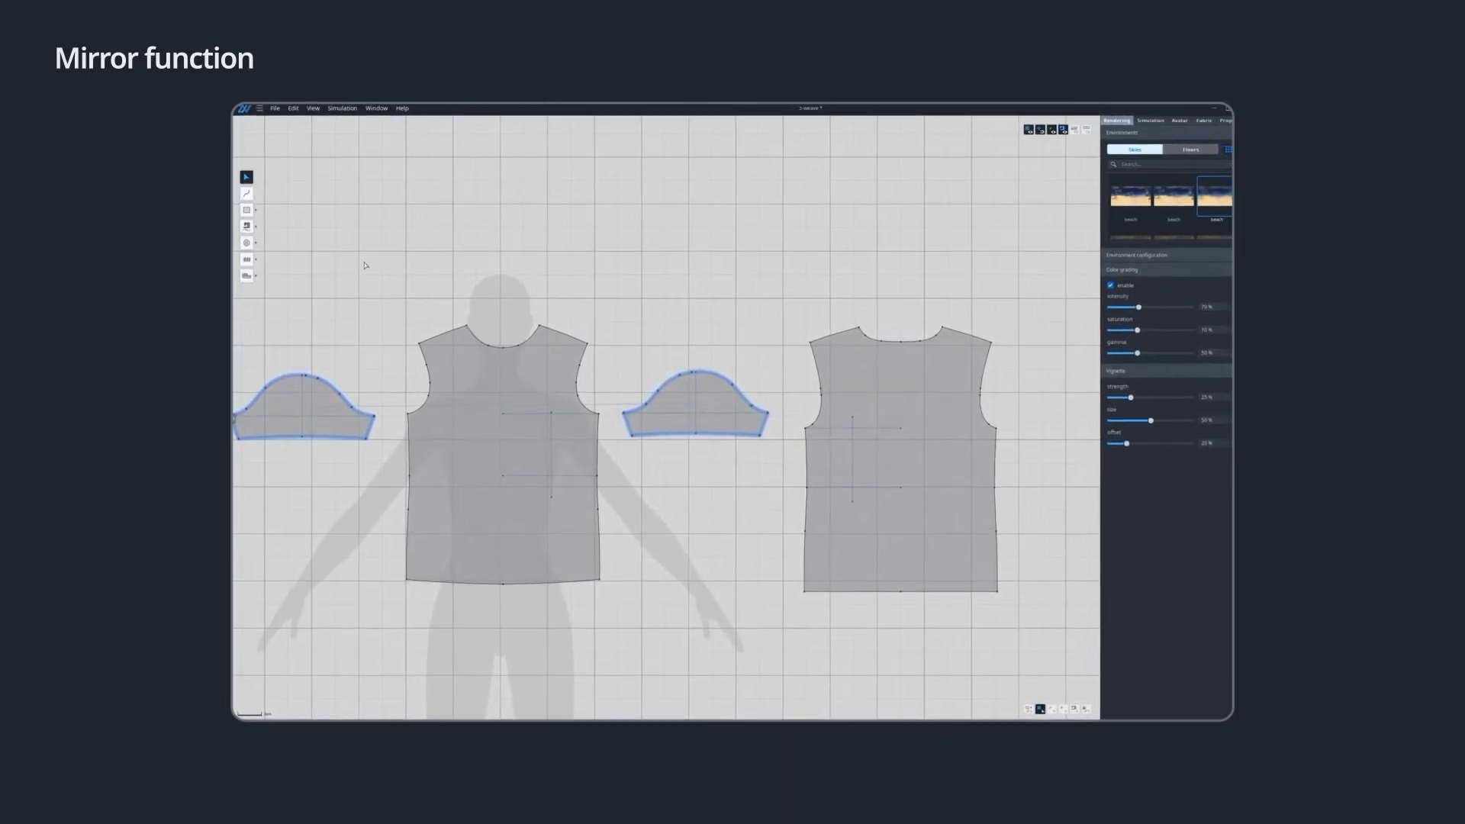
Step: Bring back the 3D view, align the front and both sleeves on the avatar silhouette, and locate them in 3D at the Front
left_click(235, 418)
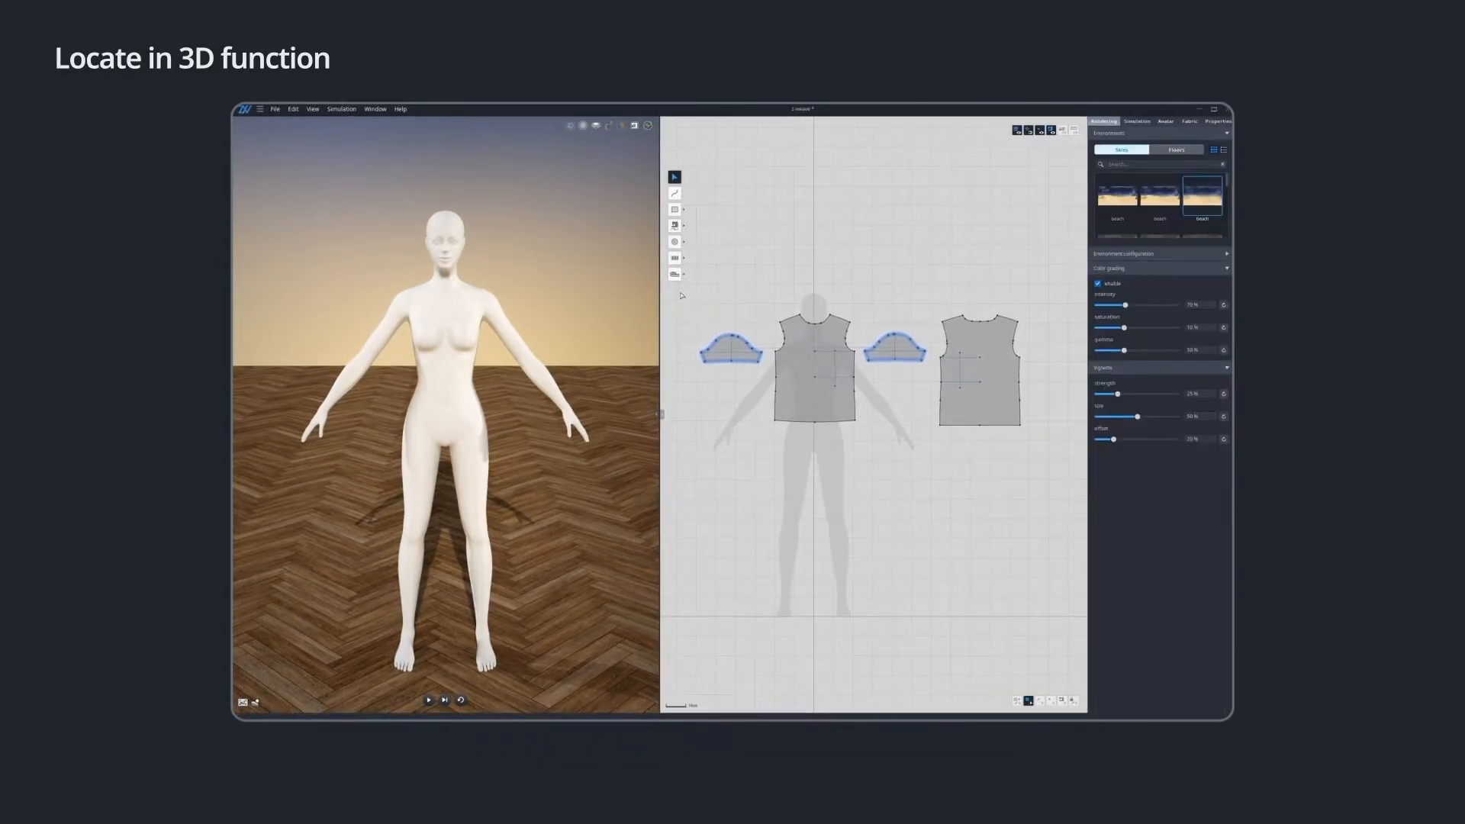
left_click_drag(681, 292, 930, 441)
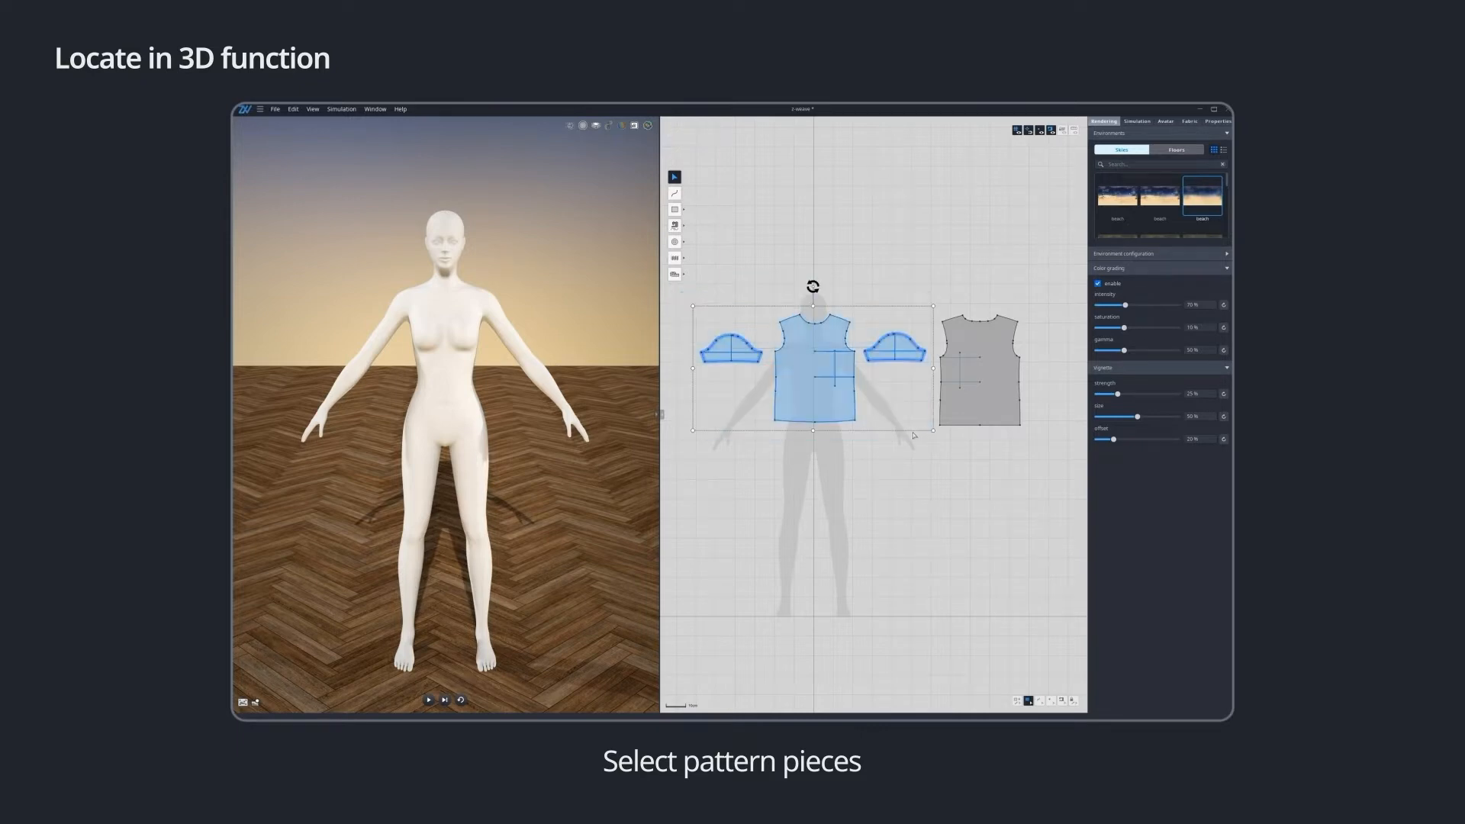
left_click_drag(811, 345, 812, 359)
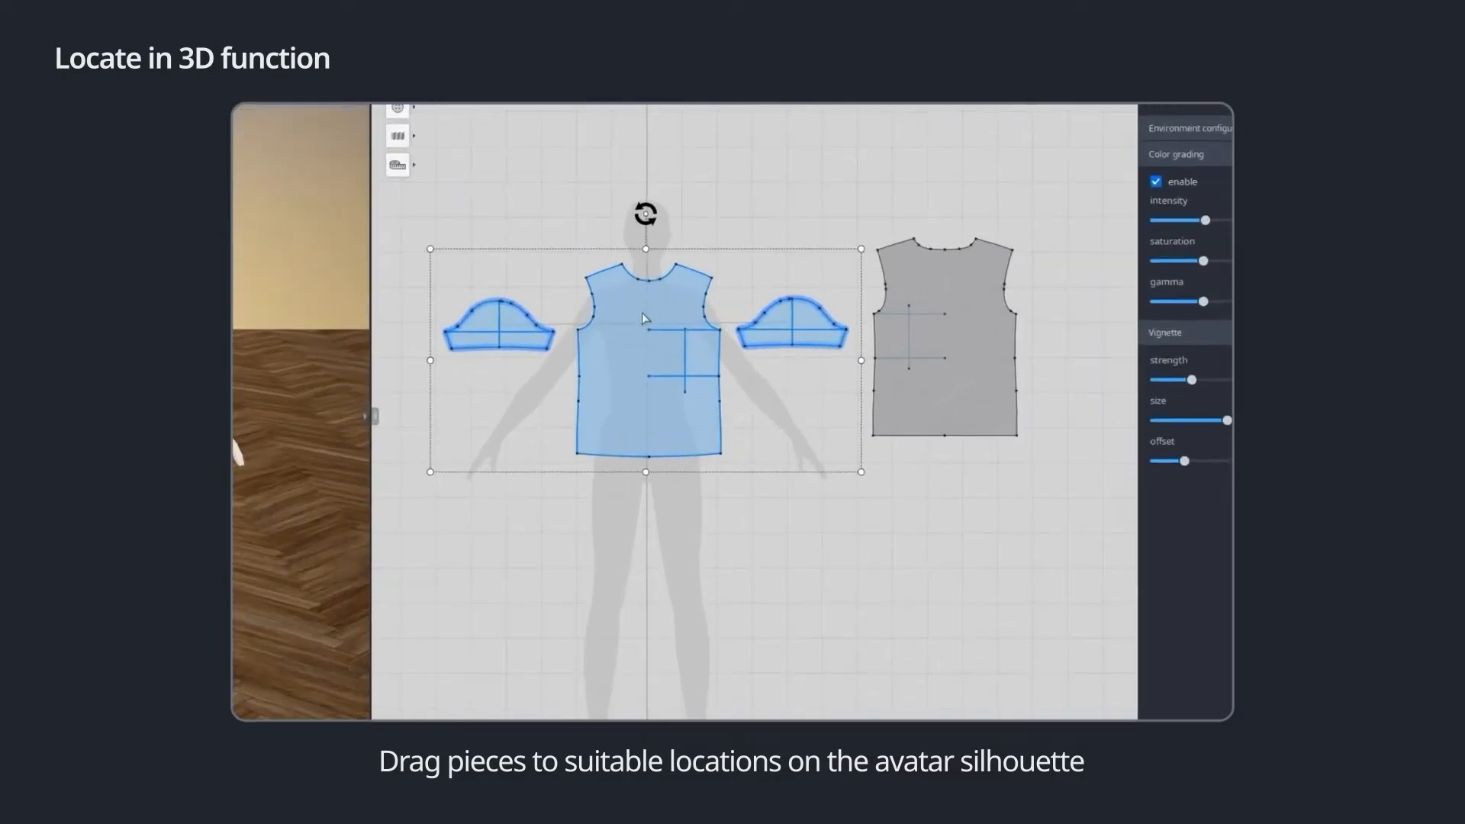
right_click(813, 345)
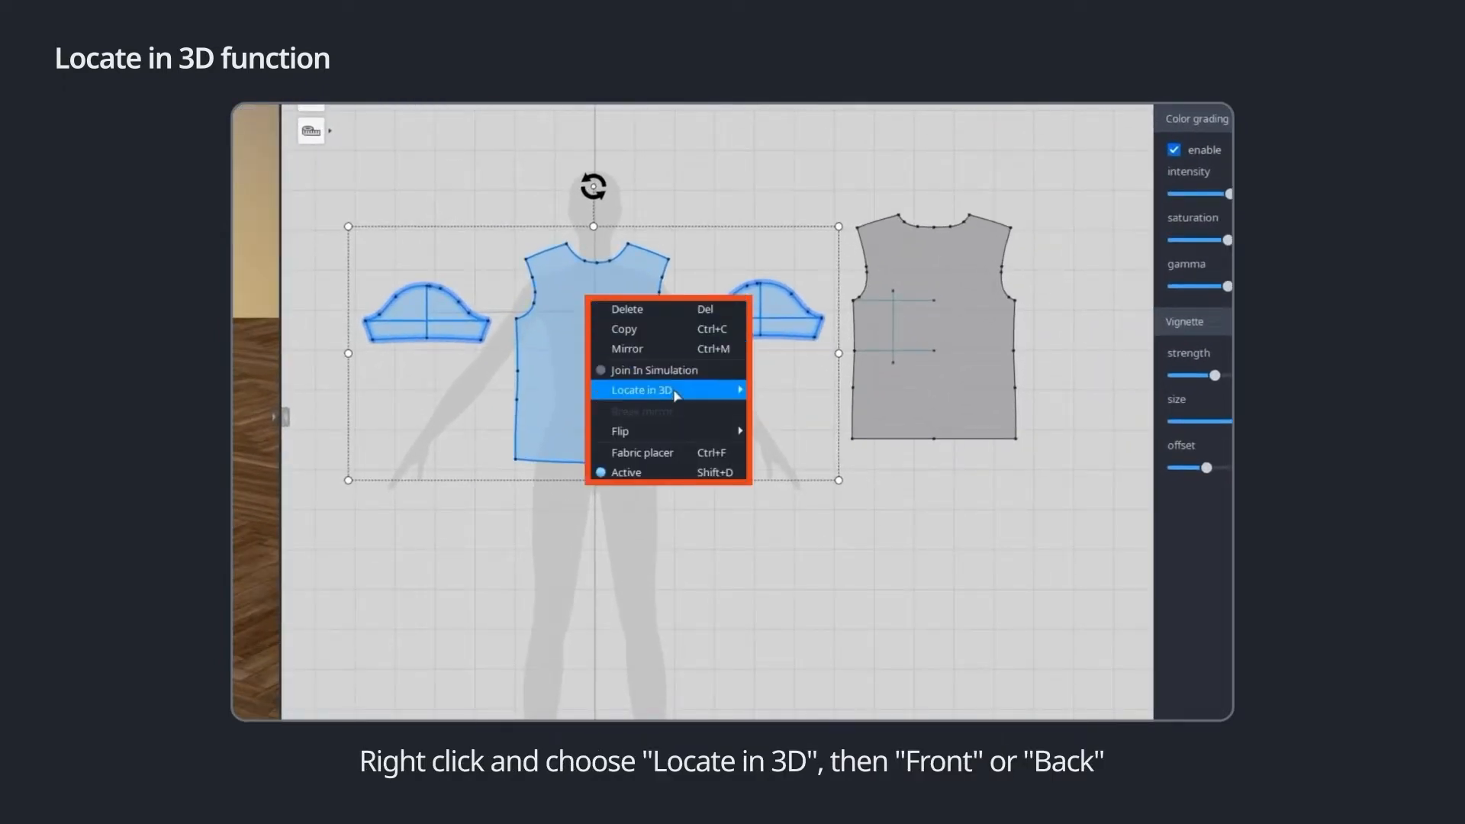
mouse_move(676, 393)
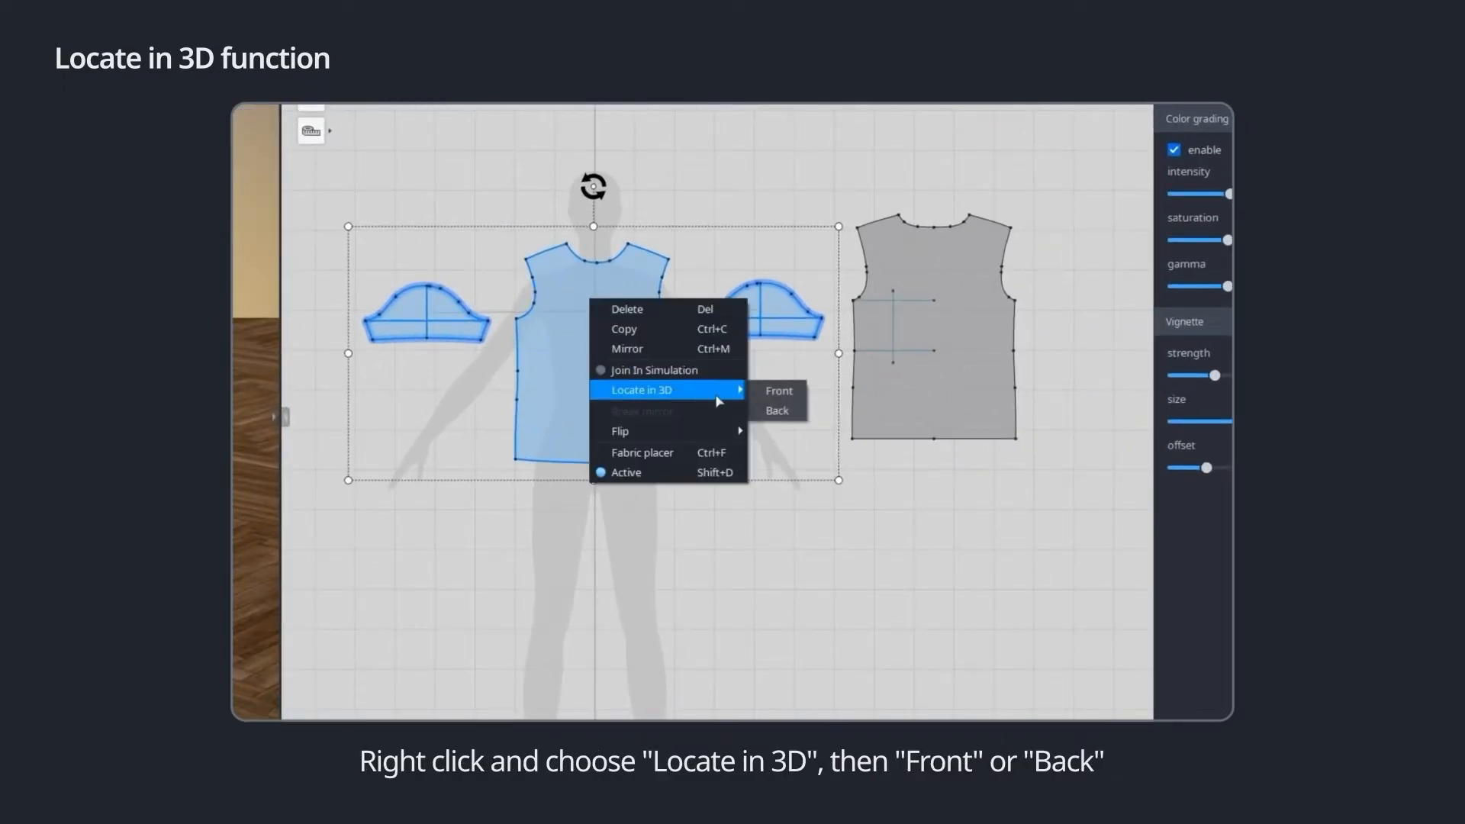
left_click(769, 393)
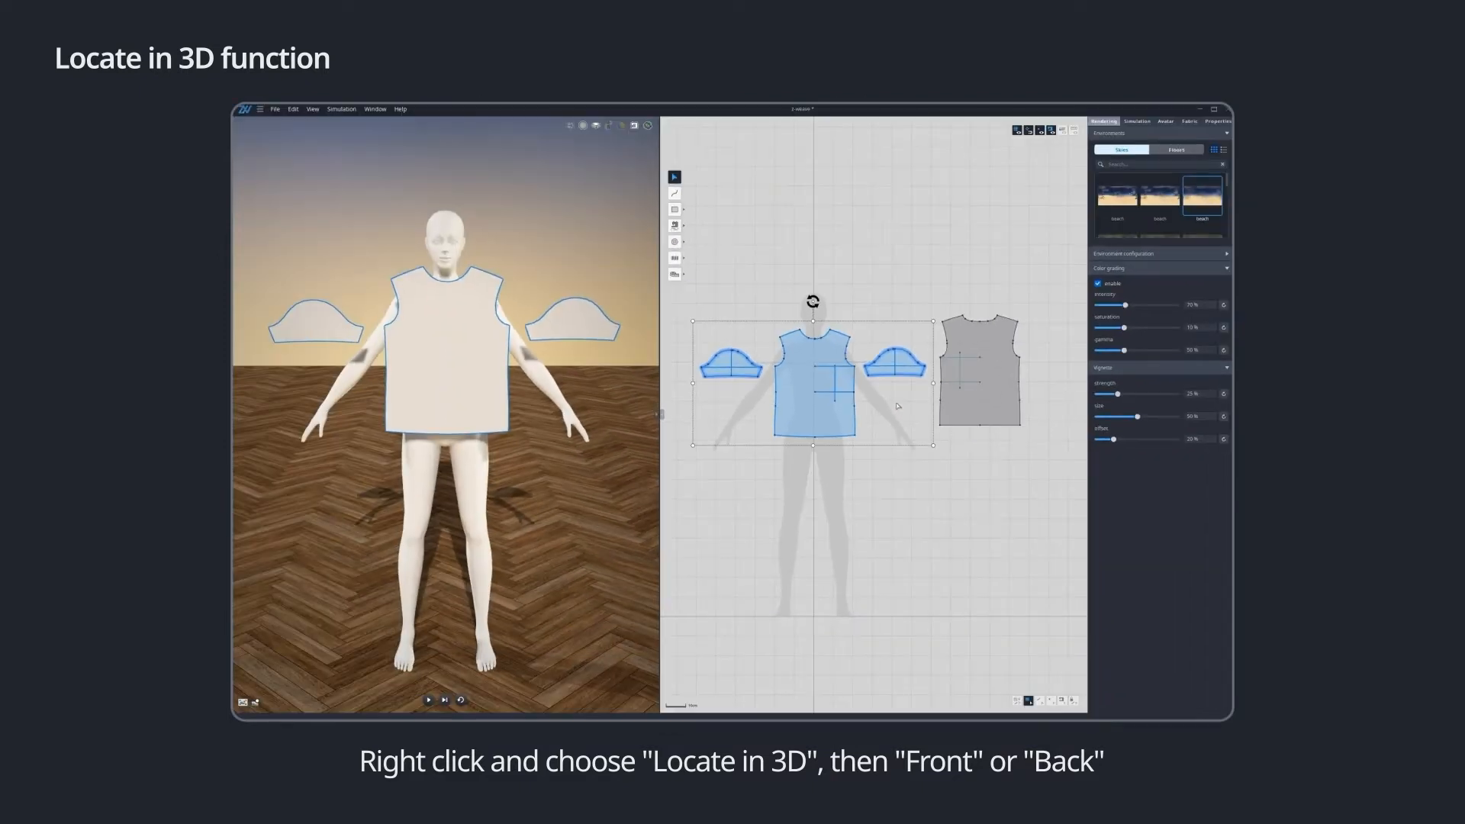
Step: Move the front and sleeves below the silhouette's torso, place the back piece over the torso, and locate it in 3D at the Back
left_click_drag(824, 358, 821, 551)
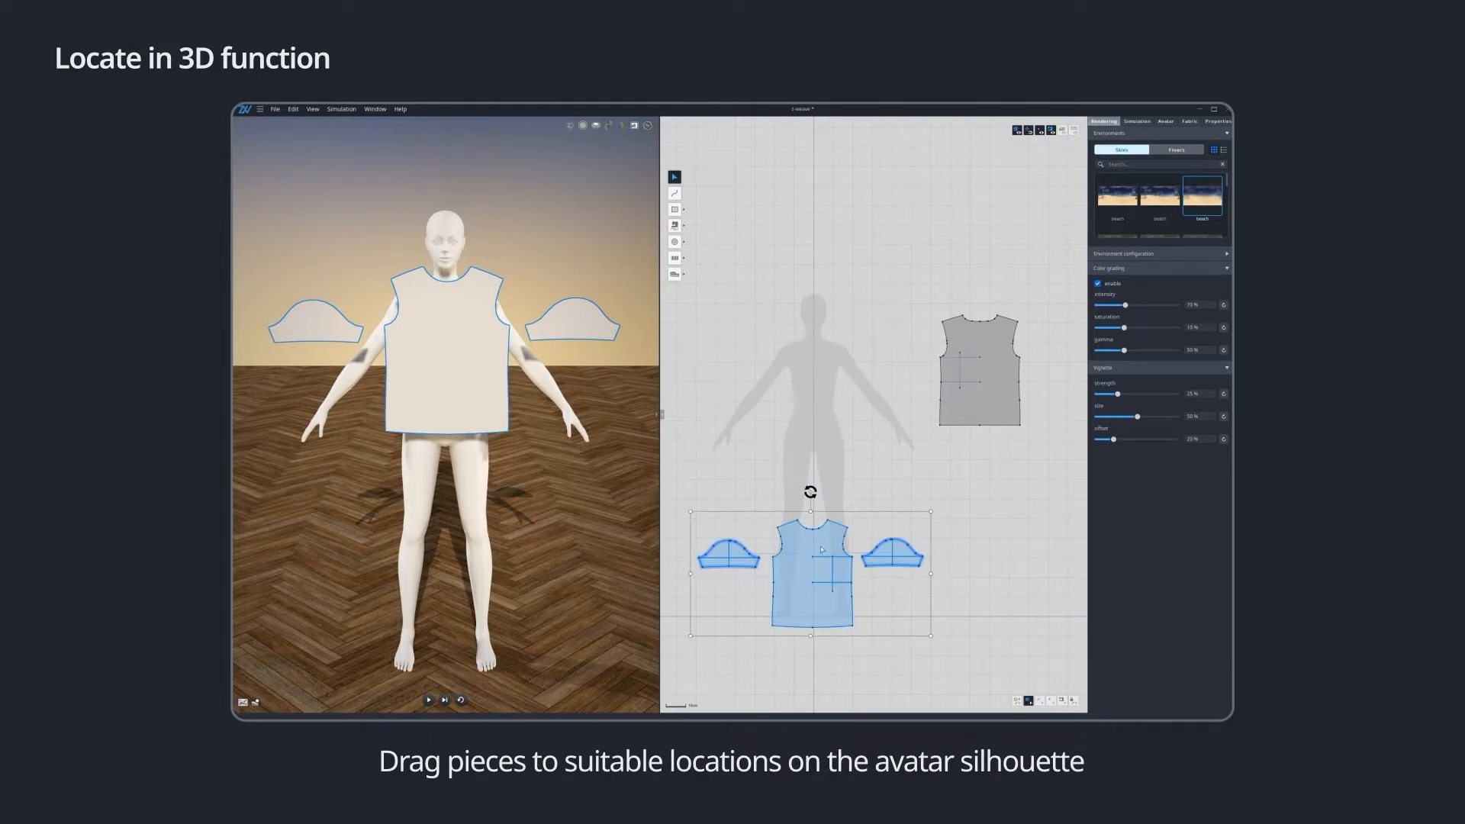
left_click_drag(998, 390, 830, 406)
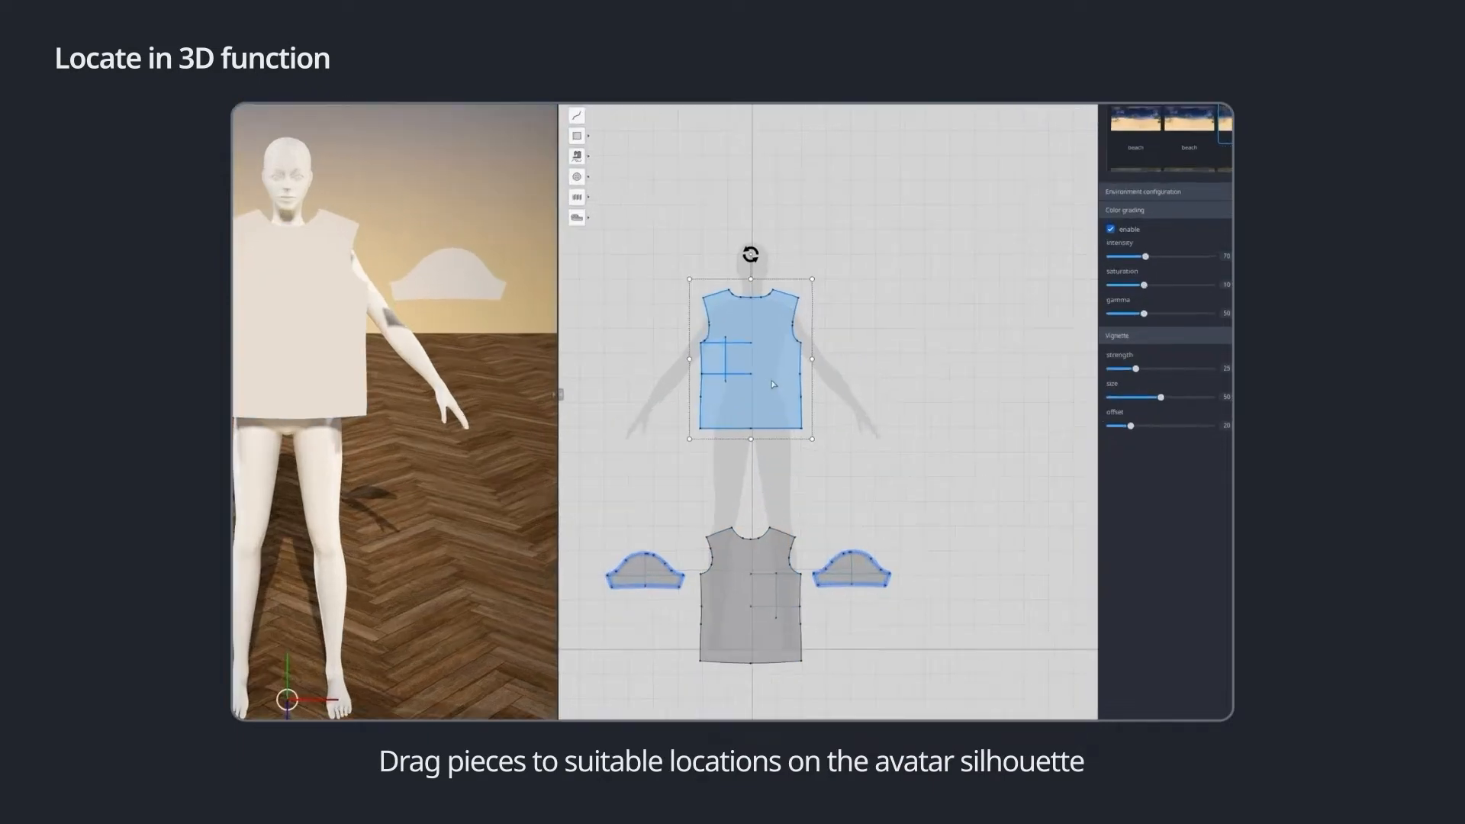
right_click(830, 405)
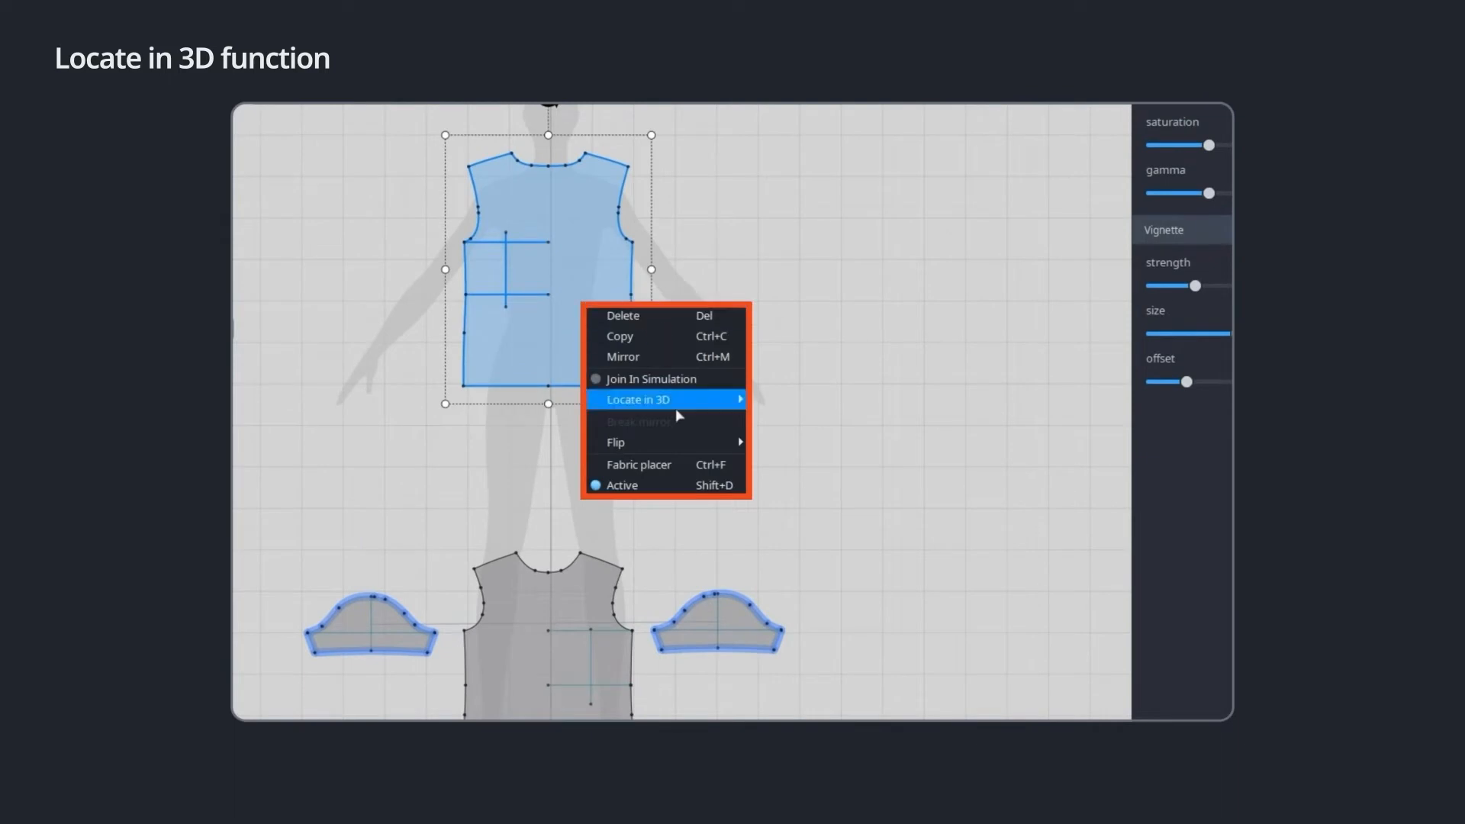
mouse_move(683, 405)
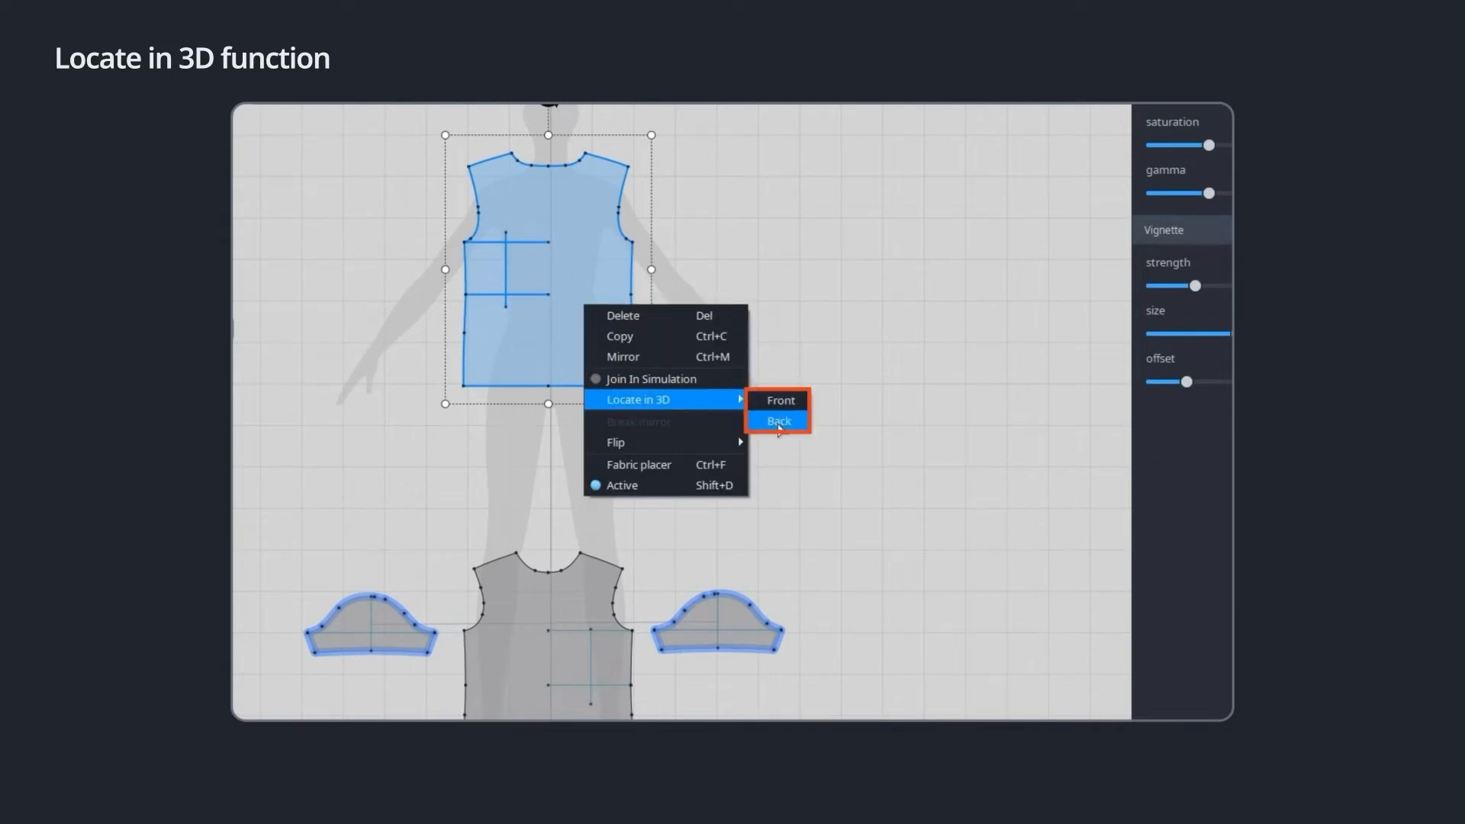
left_click(779, 422)
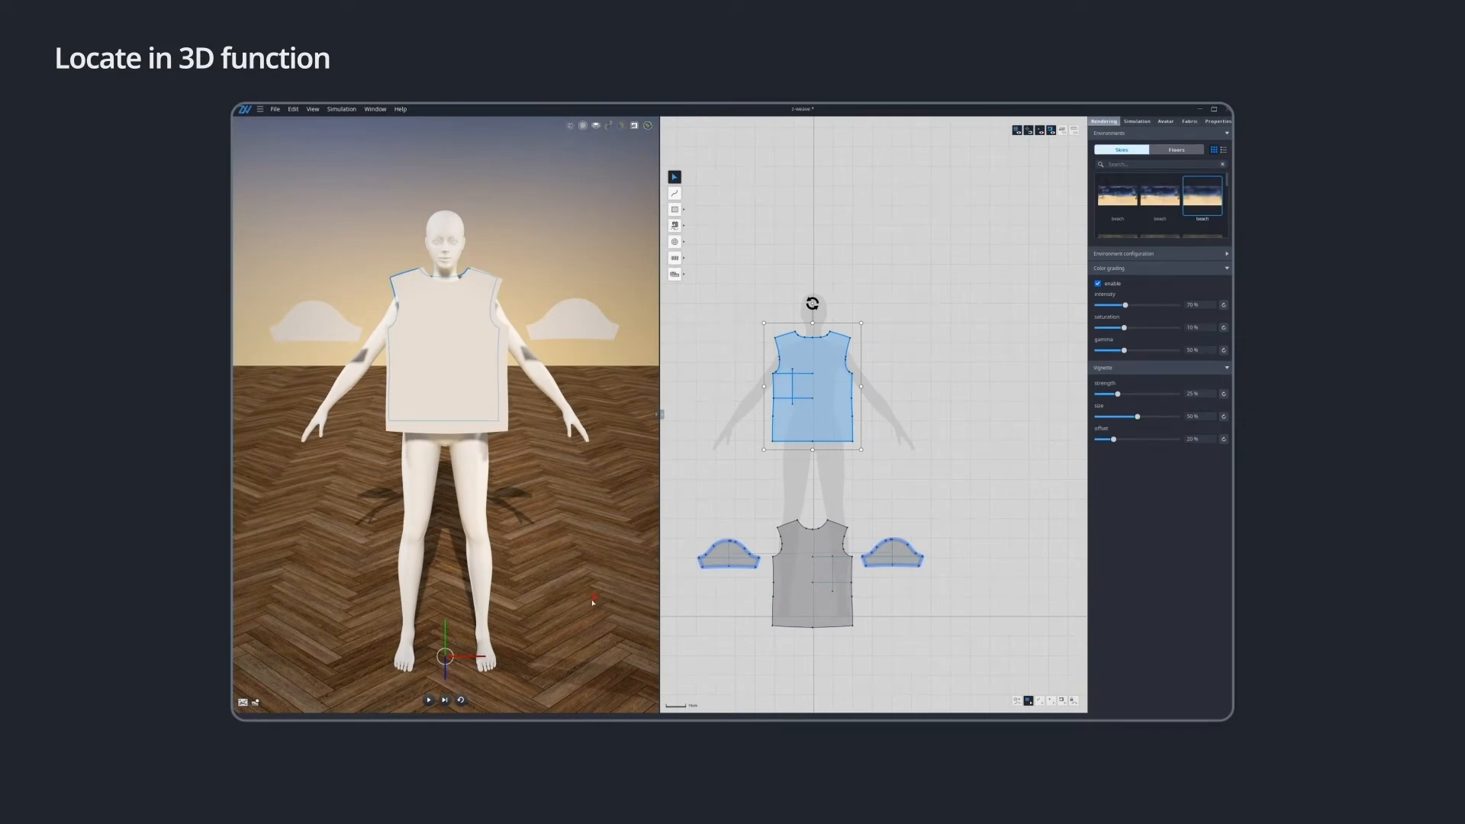
right_click_drag(583, 608, 271, 602)
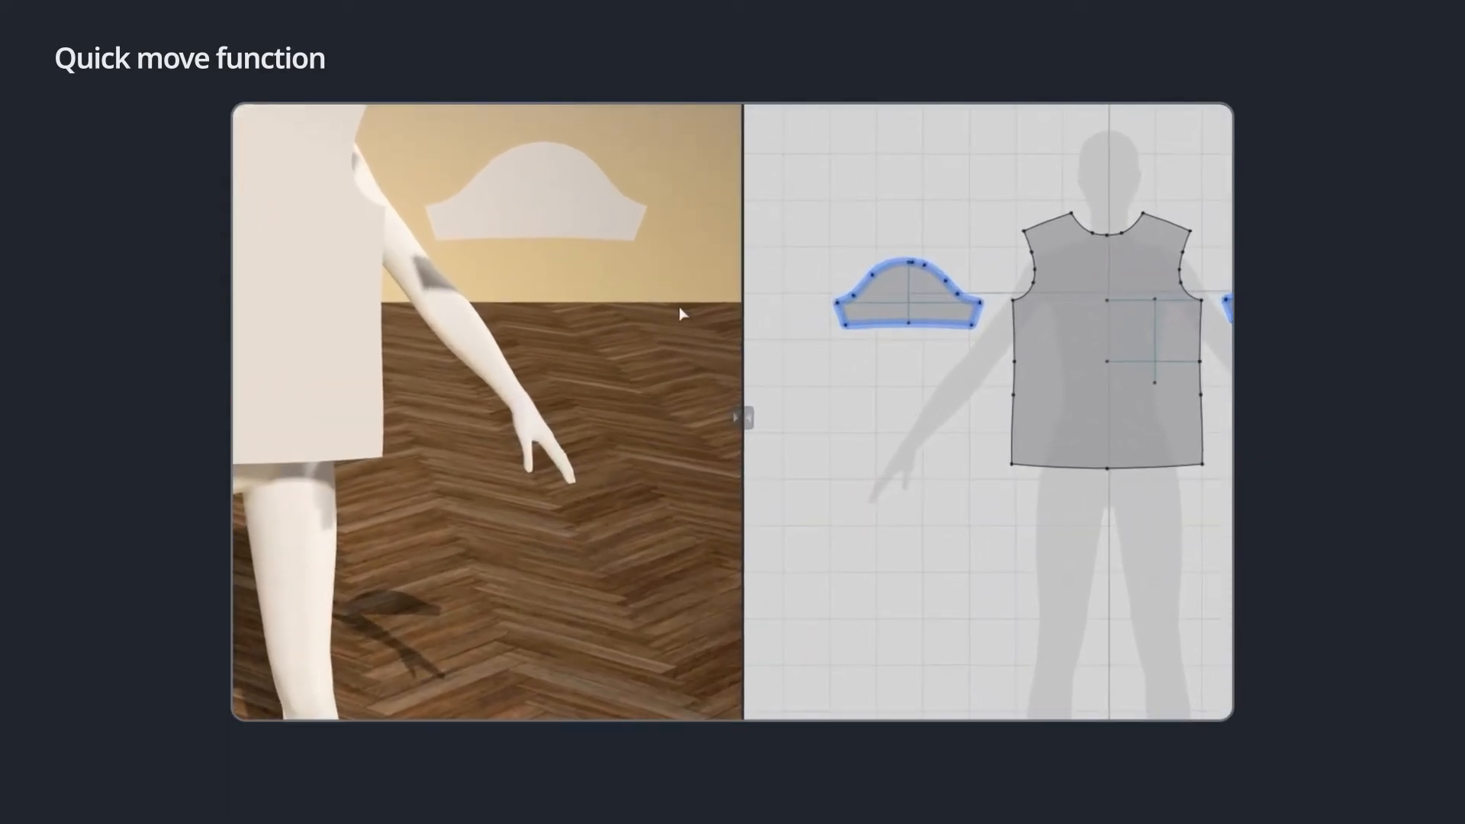
Step: Expand the 3D view to fill the workspace
left_click(746, 418)
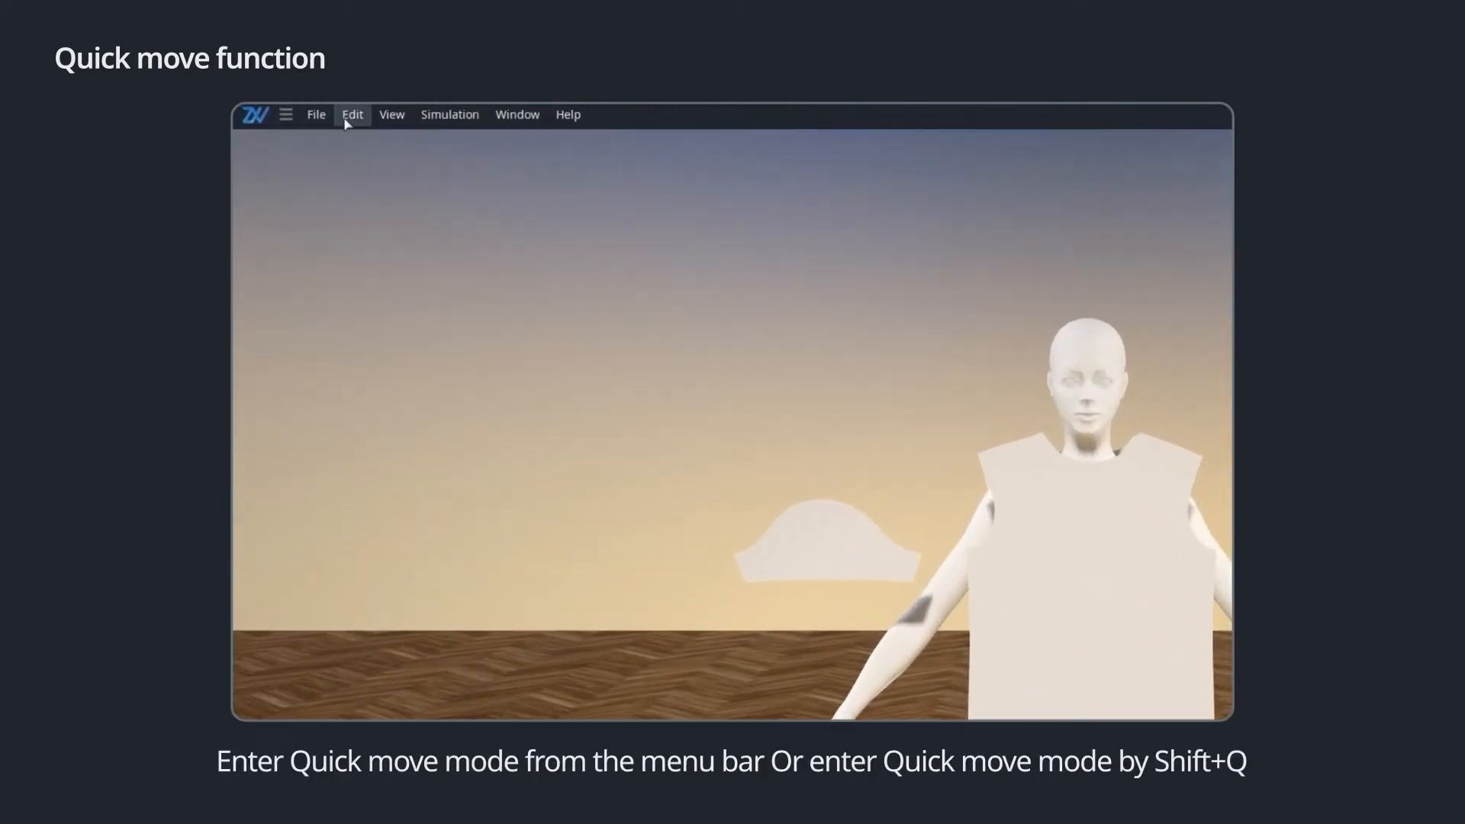
Step: Use Quick move to place the sleeve at the avatar's right shoulder, picking two points down the sleeve's centre as reference
left_click(291, 111)
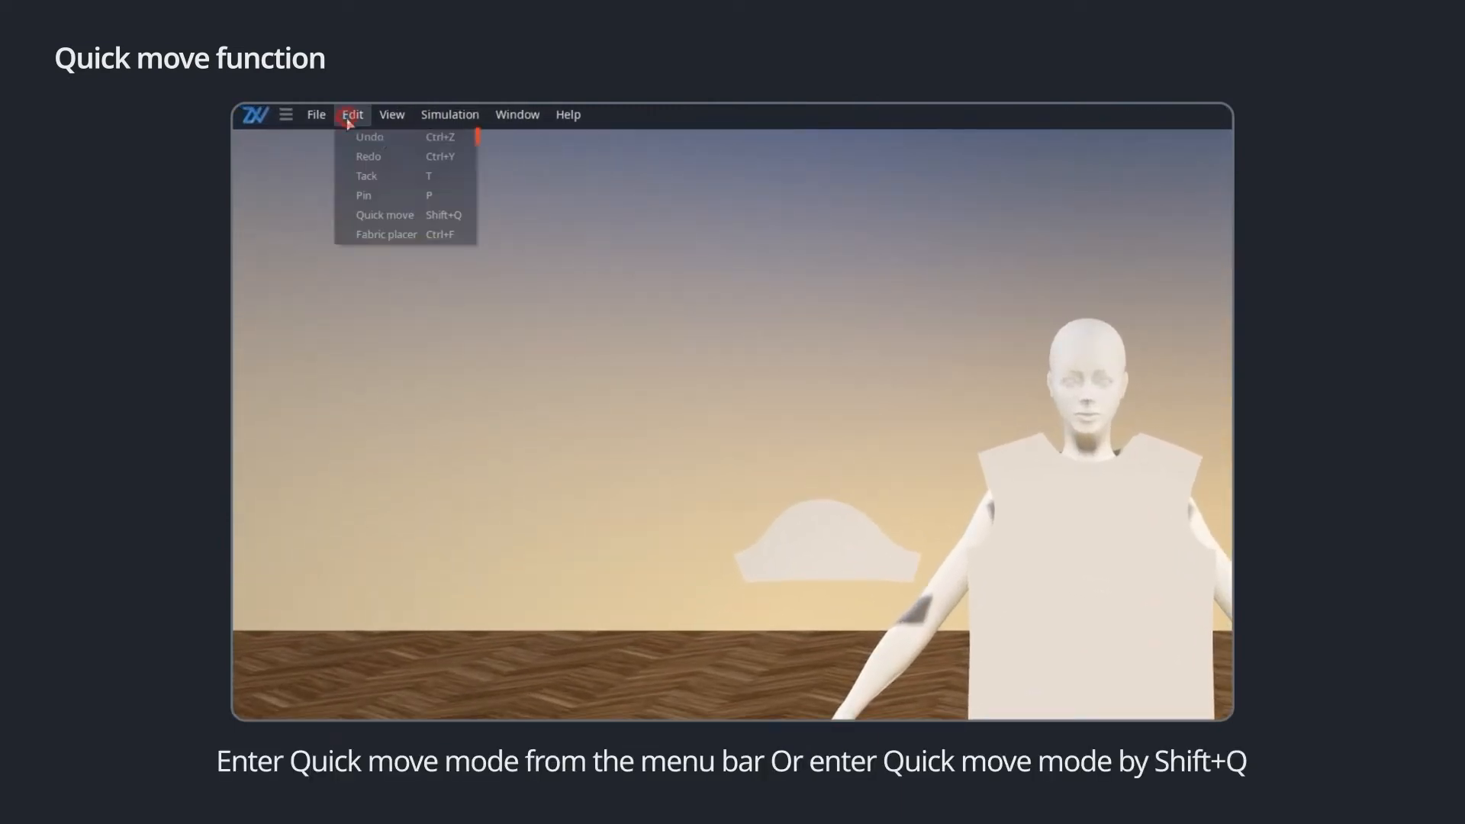
left_click(411, 218)
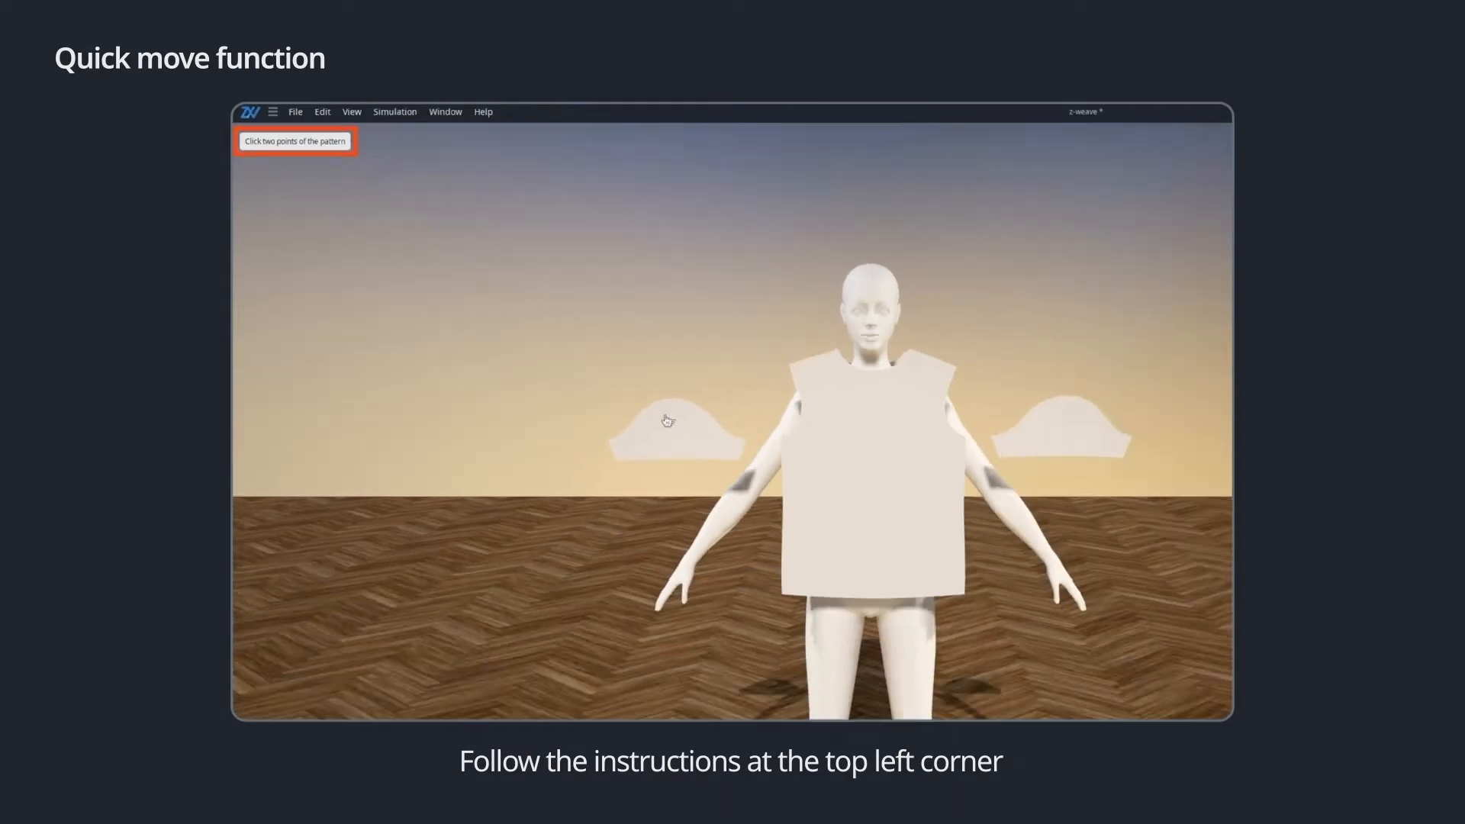
left_click(818, 520)
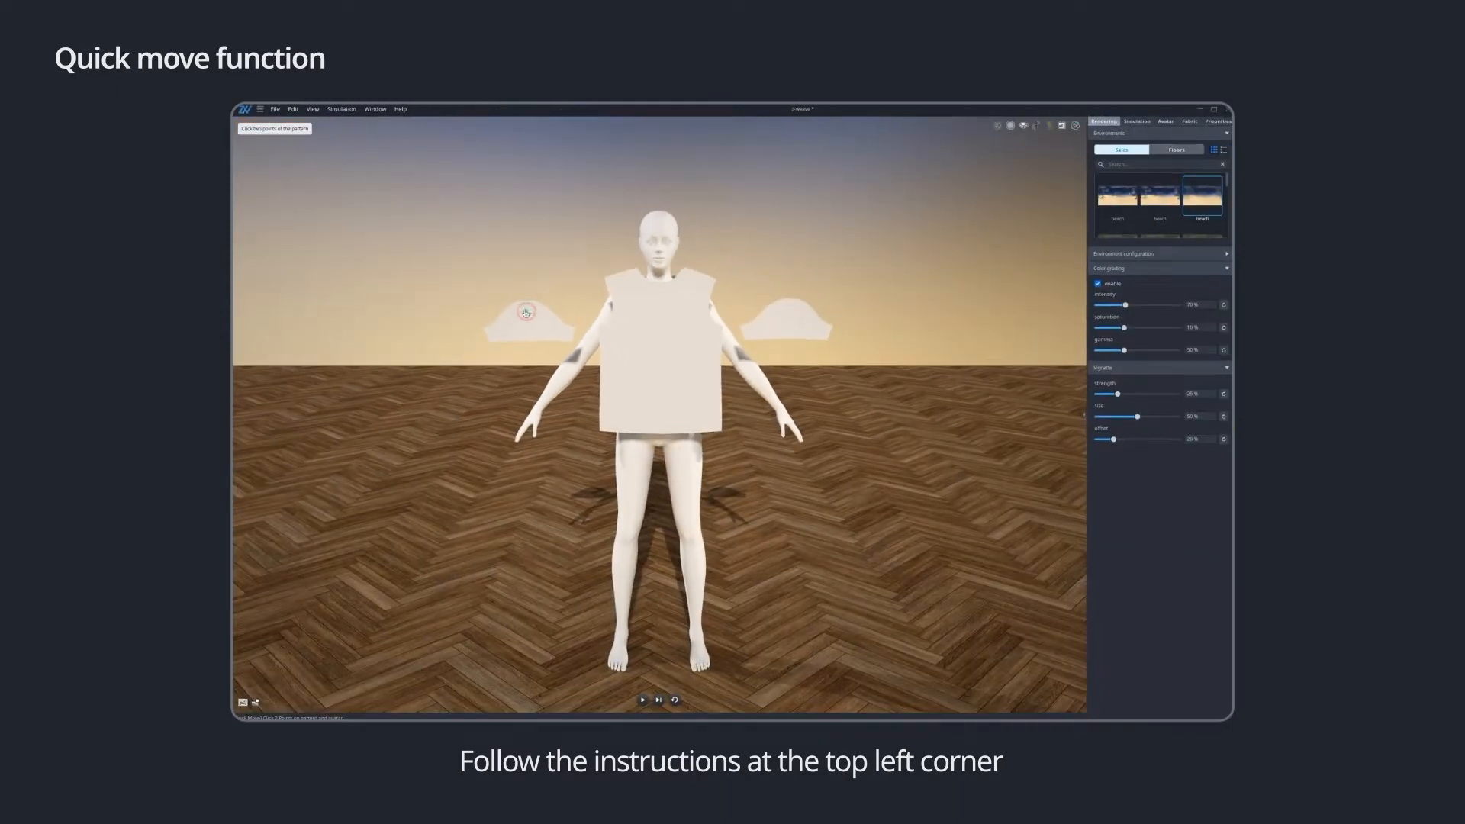
left_click(529, 339)
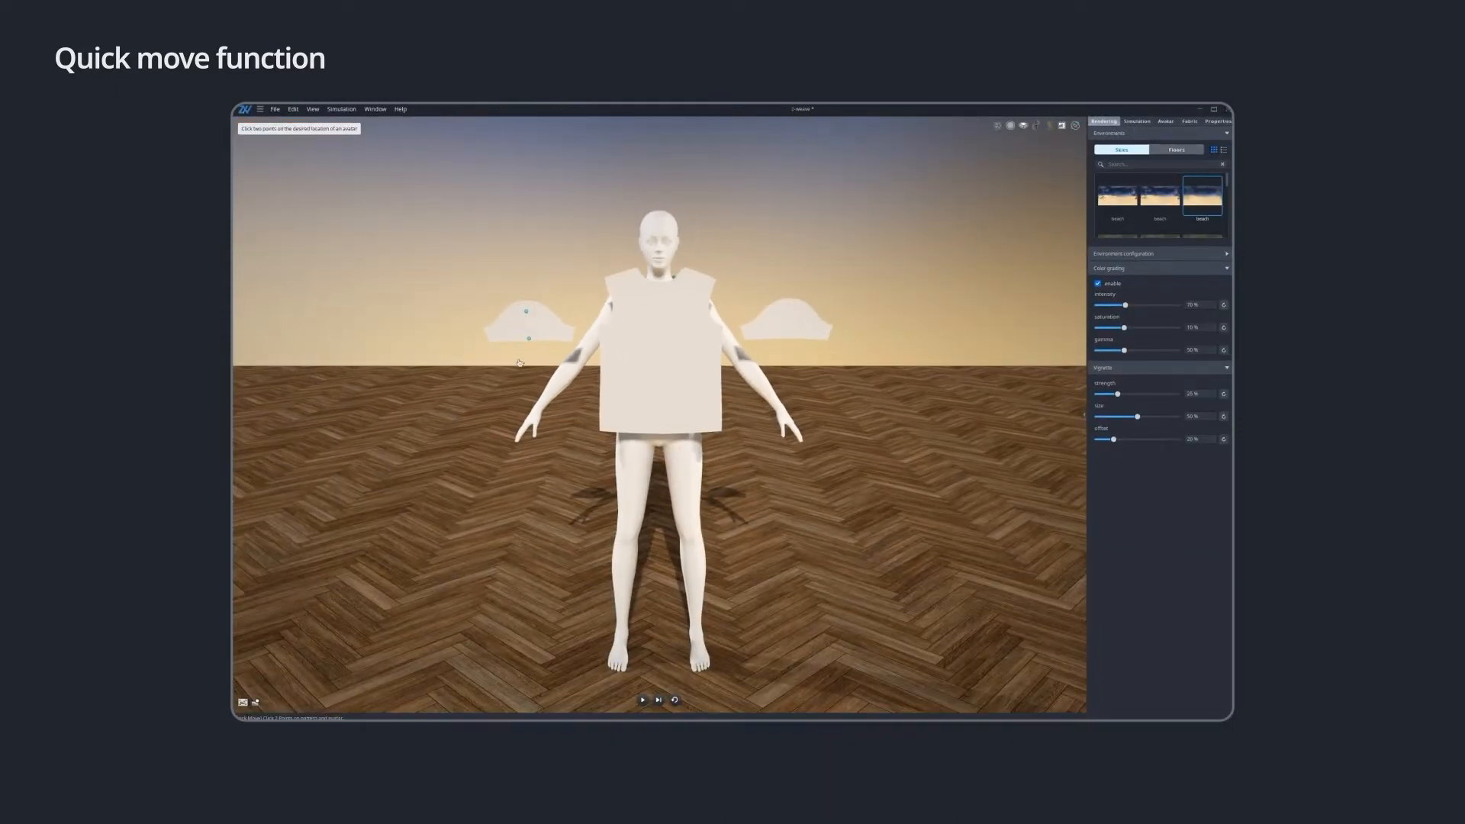
right_click_drag(514, 380, 641, 312)
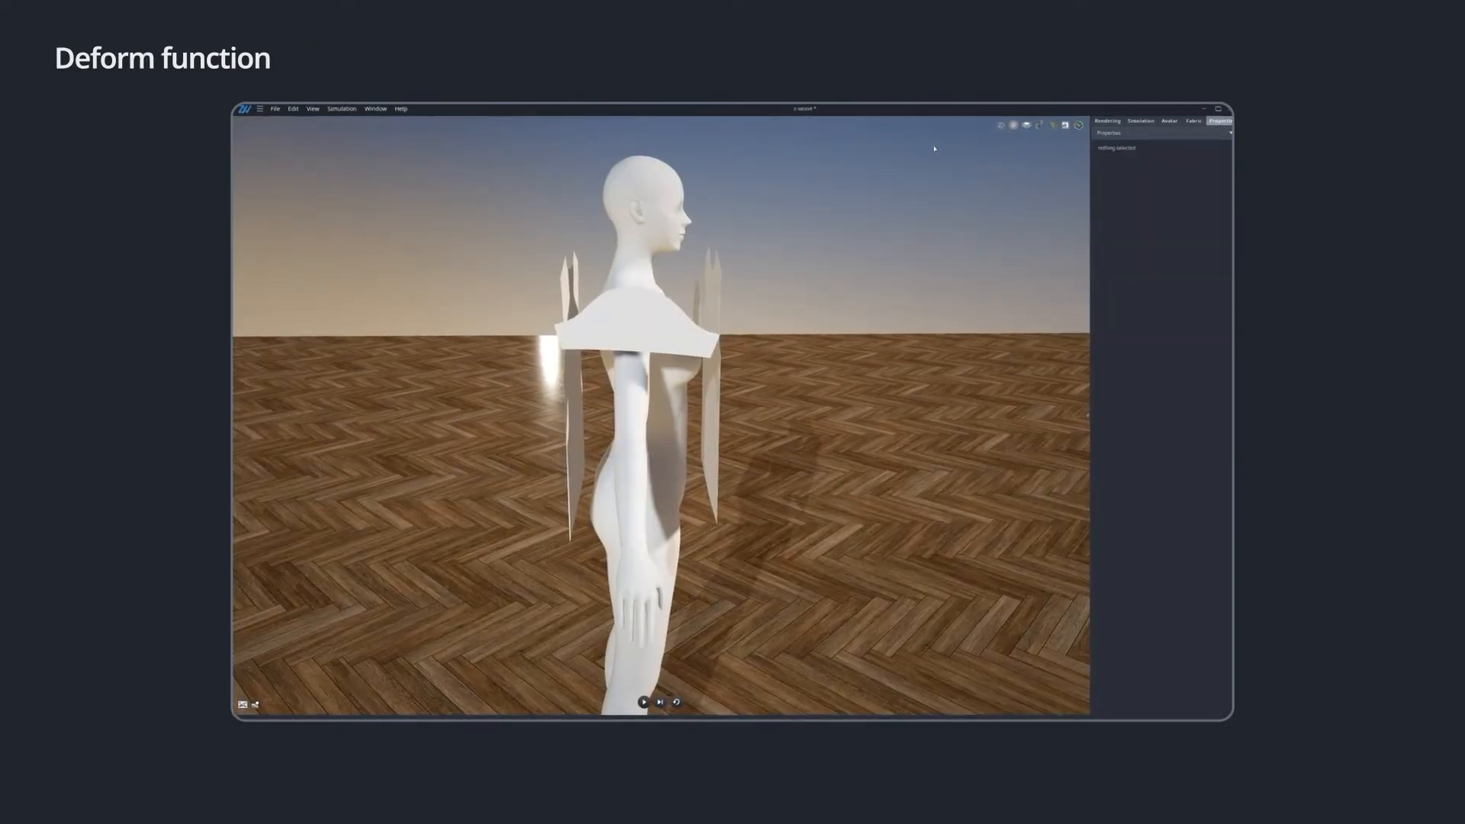
Step: Bend the avatar's right sleeve around the arm by setting its x-axis Deform parameter to about -47
left_click(645, 315)
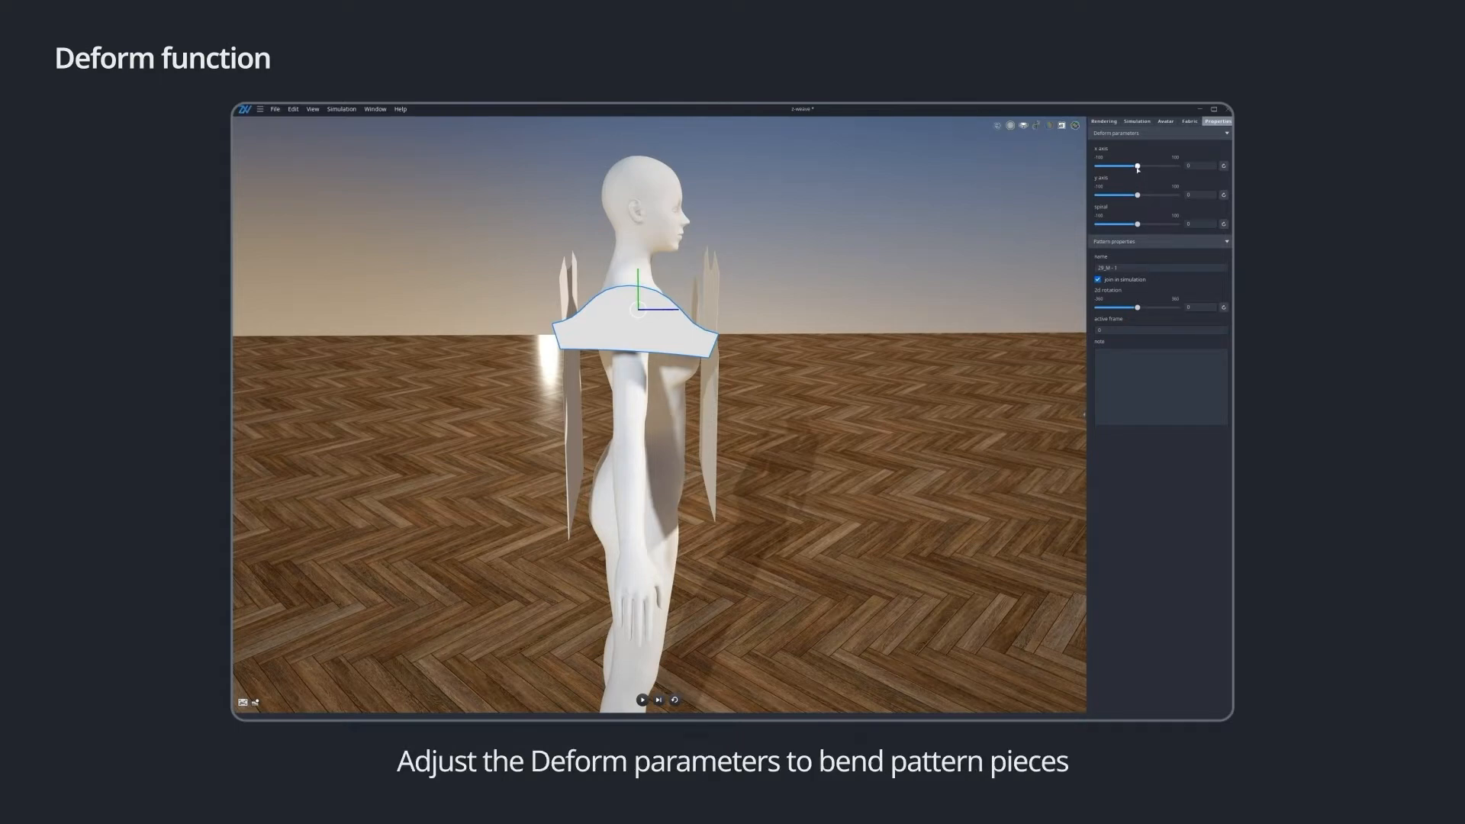
left_click_drag(1137, 166, 1121, 167)
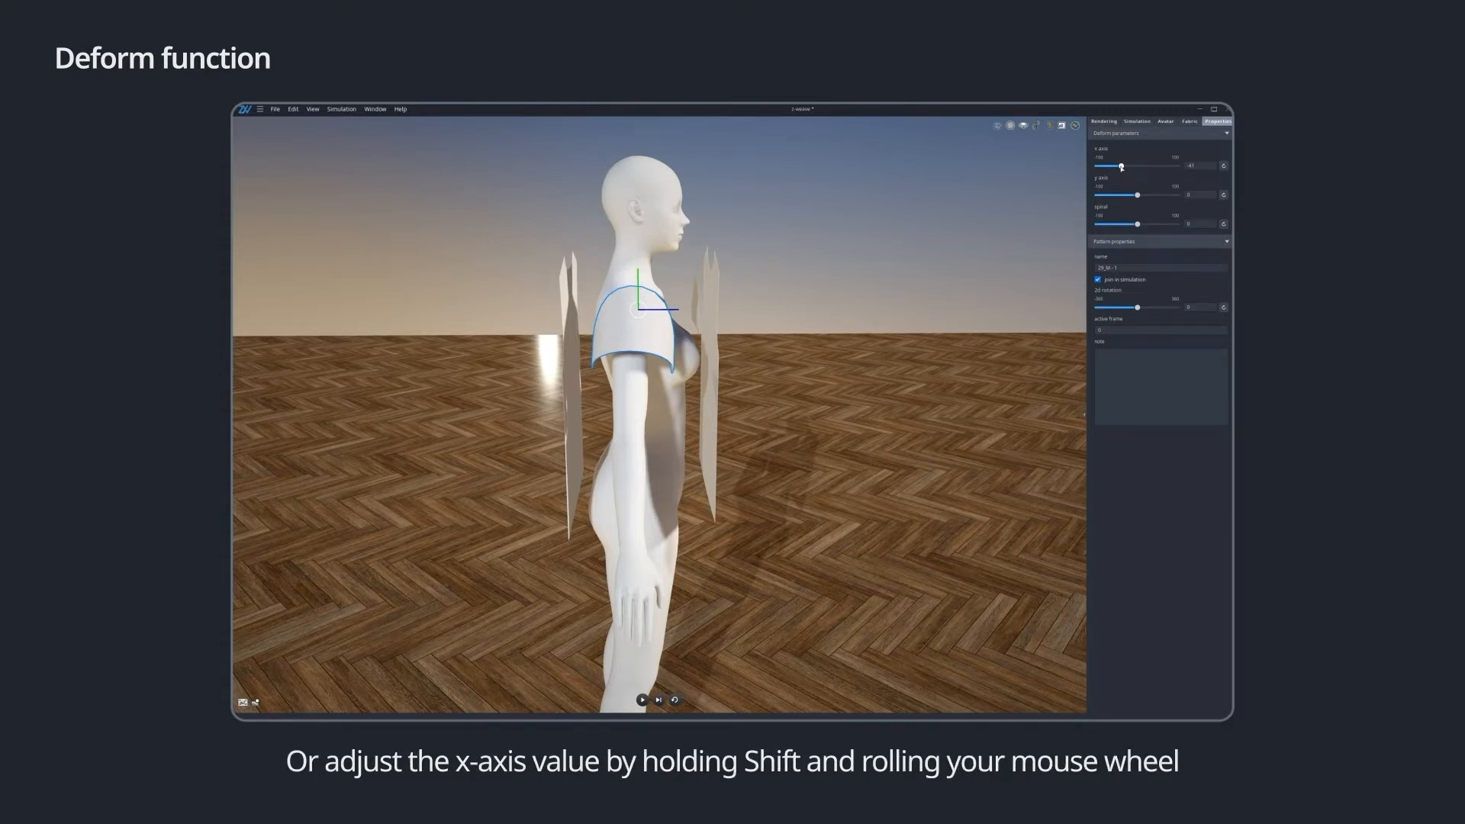
scroll(1121, 167, "down", 6, "shift")
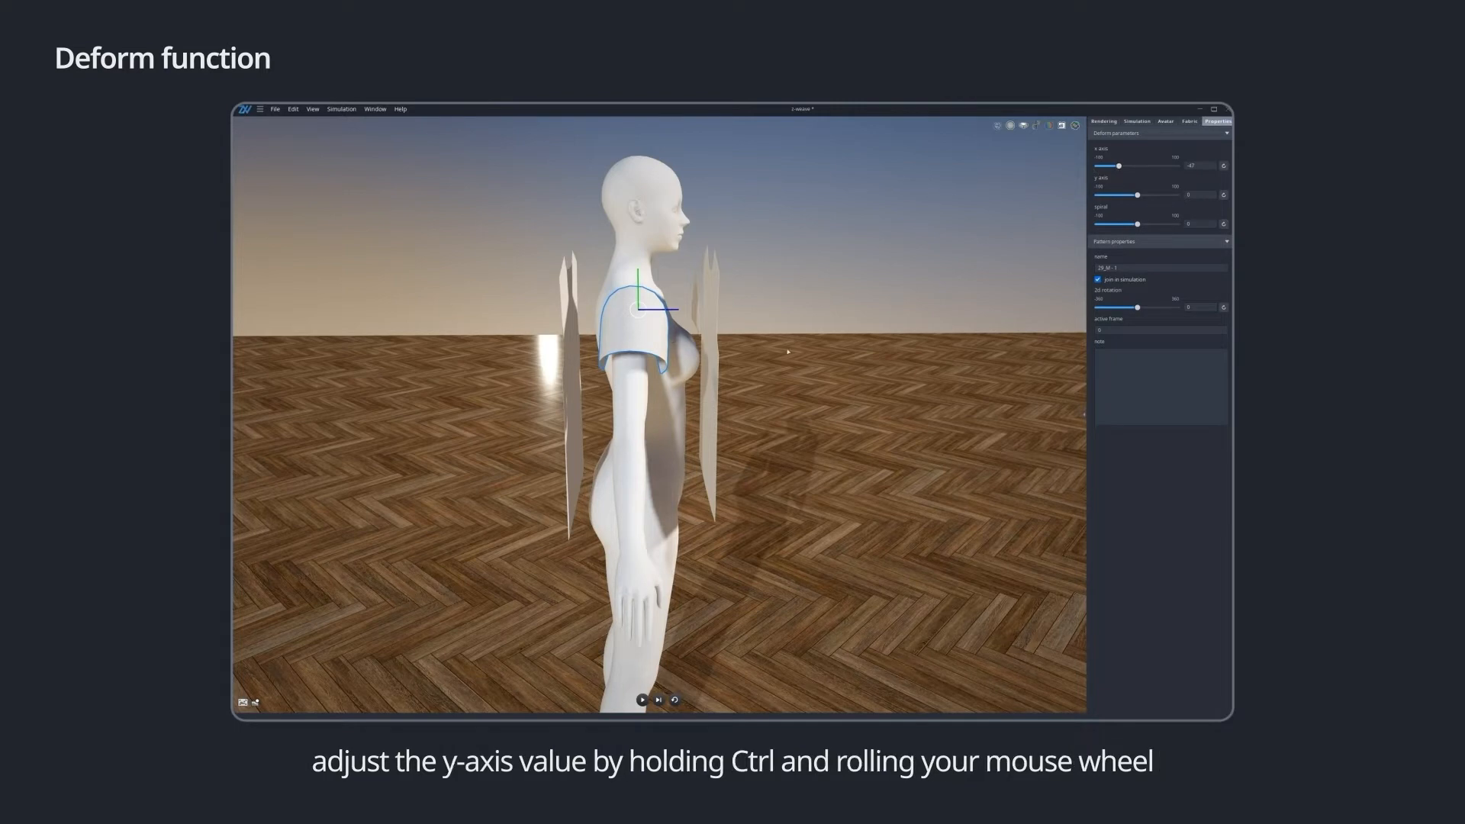
right_click_drag(853, 390, 759, 389)
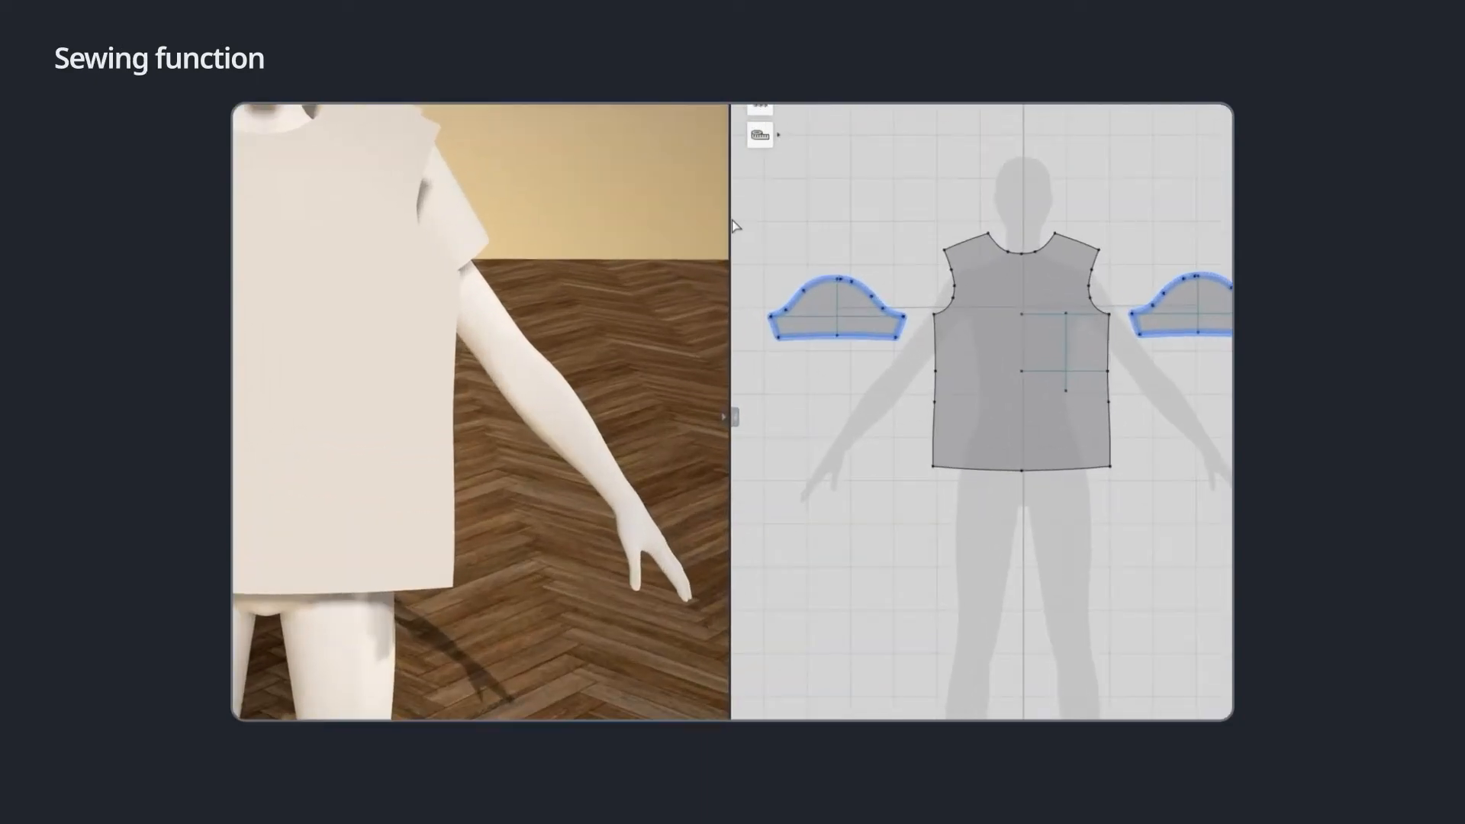
Step: Enlarge the 2D view and sew both shoulder edges of the front piece to the matching shoulder edges of the back piece
left_click_drag(728, 219, 543, 217)
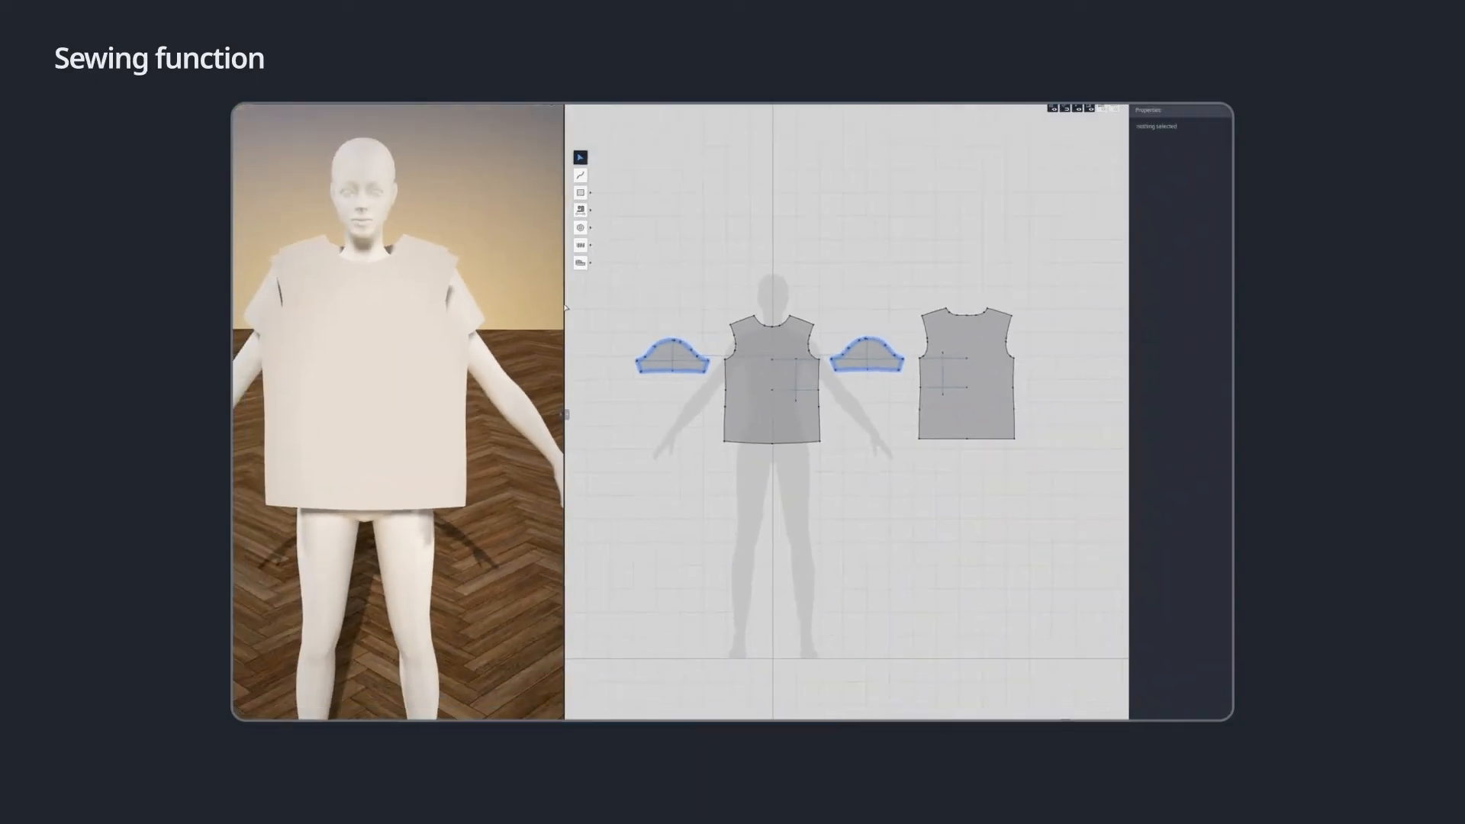
scroll(885, 538, "up", 3)
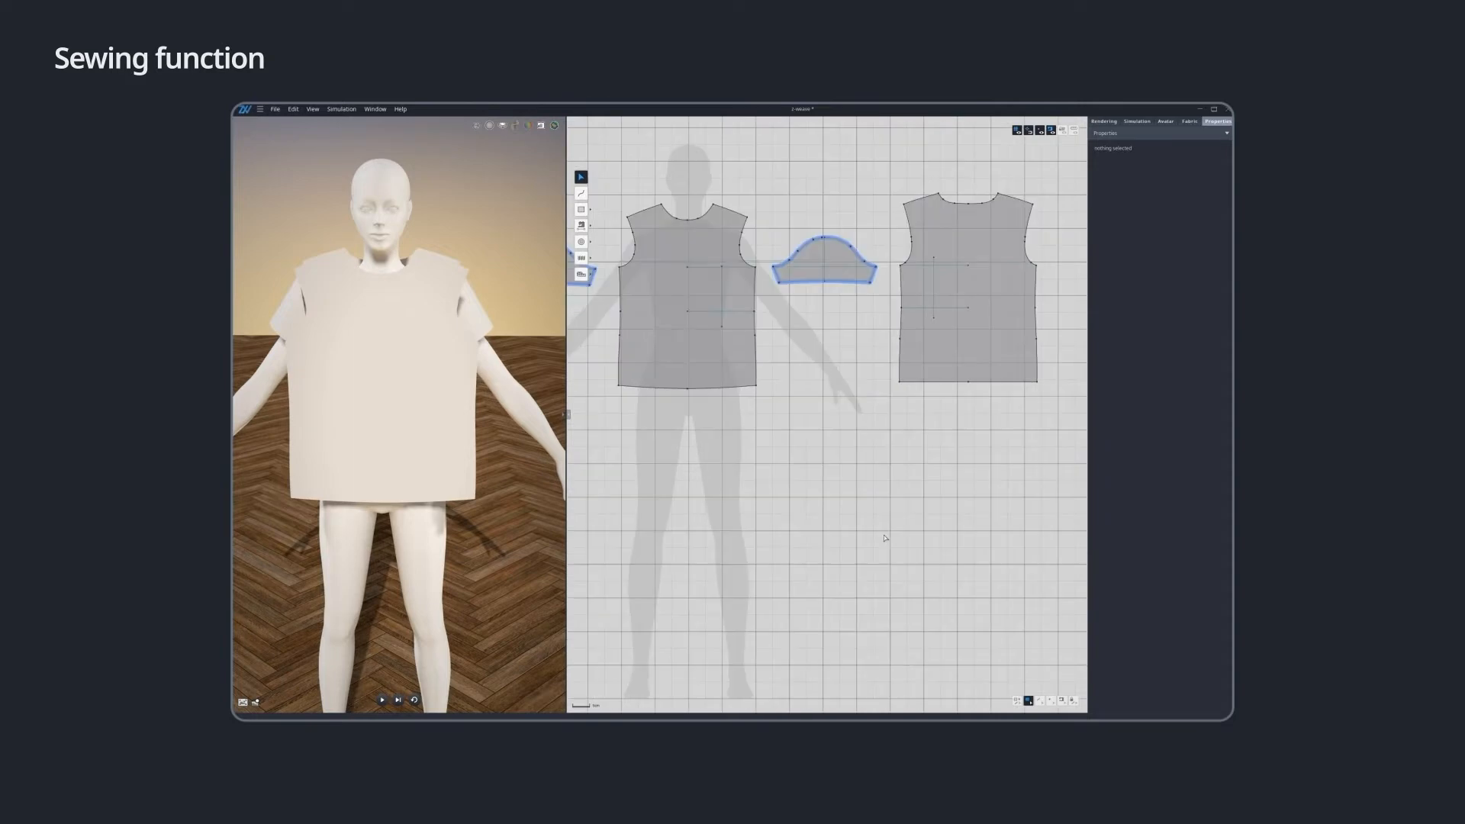
middle_click_drag(864, 501, 876, 555)
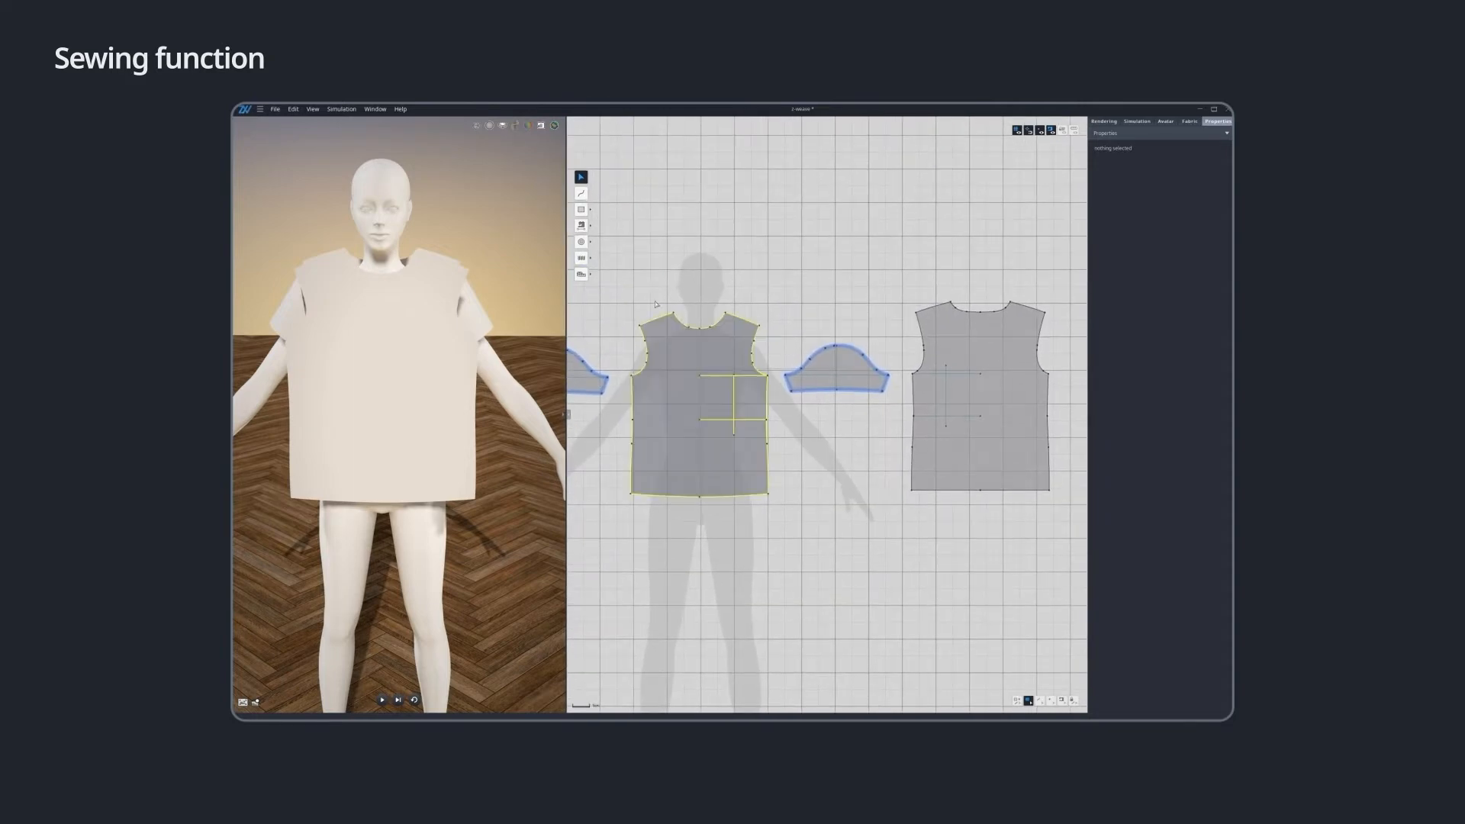
left_click(582, 227)
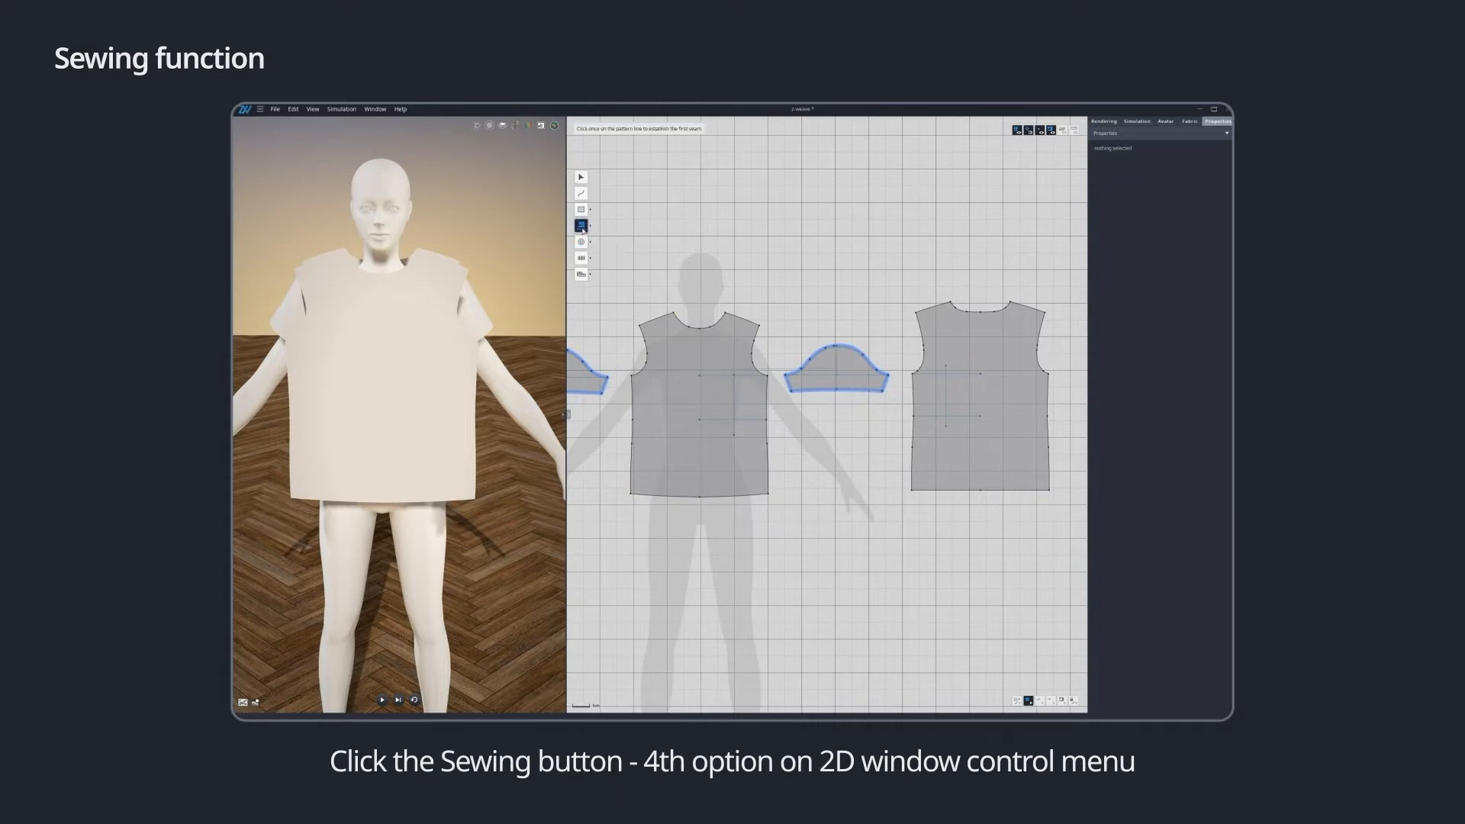
left_click(734, 316)
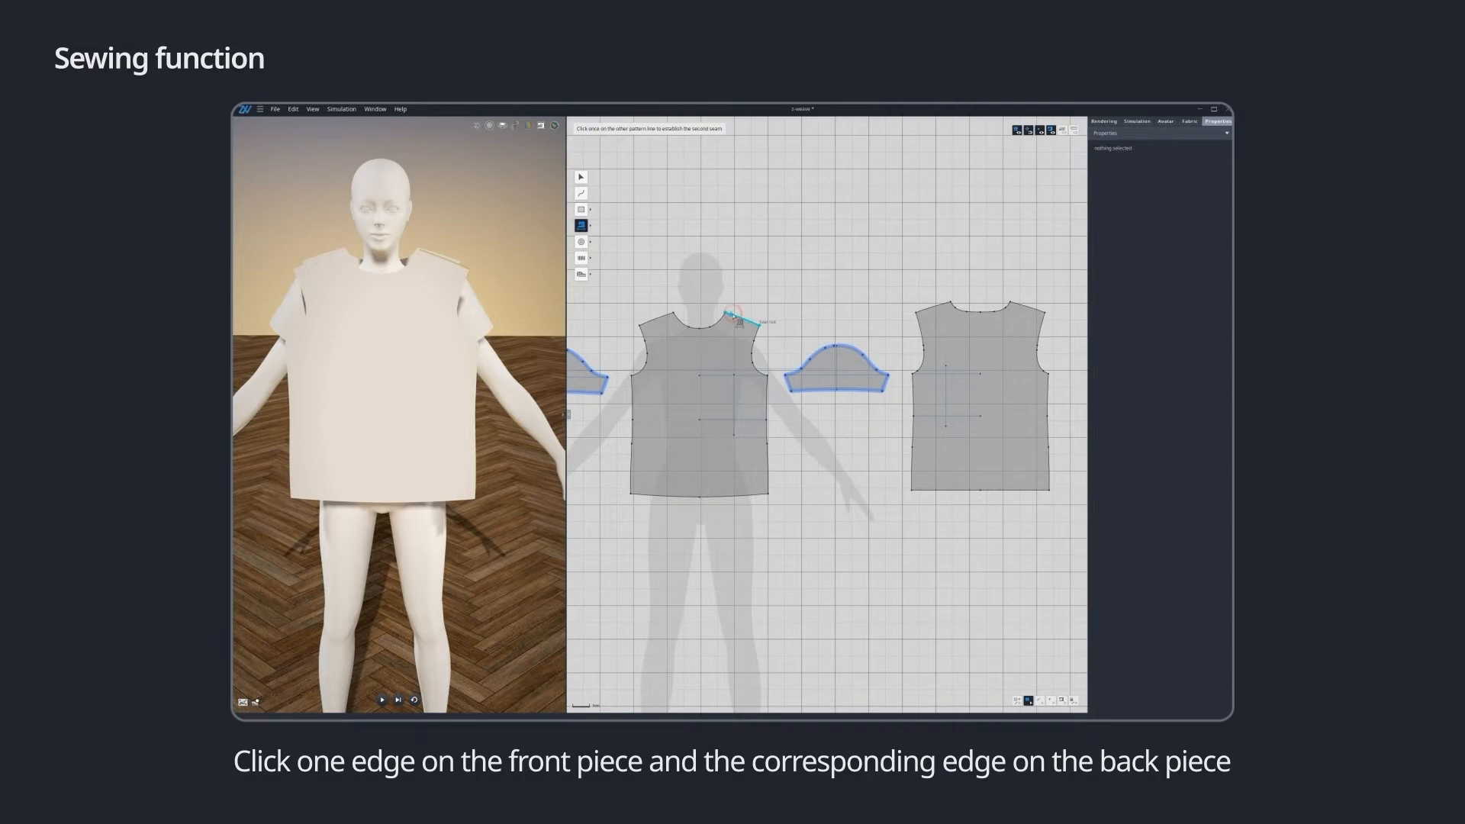
left_click(943, 305)
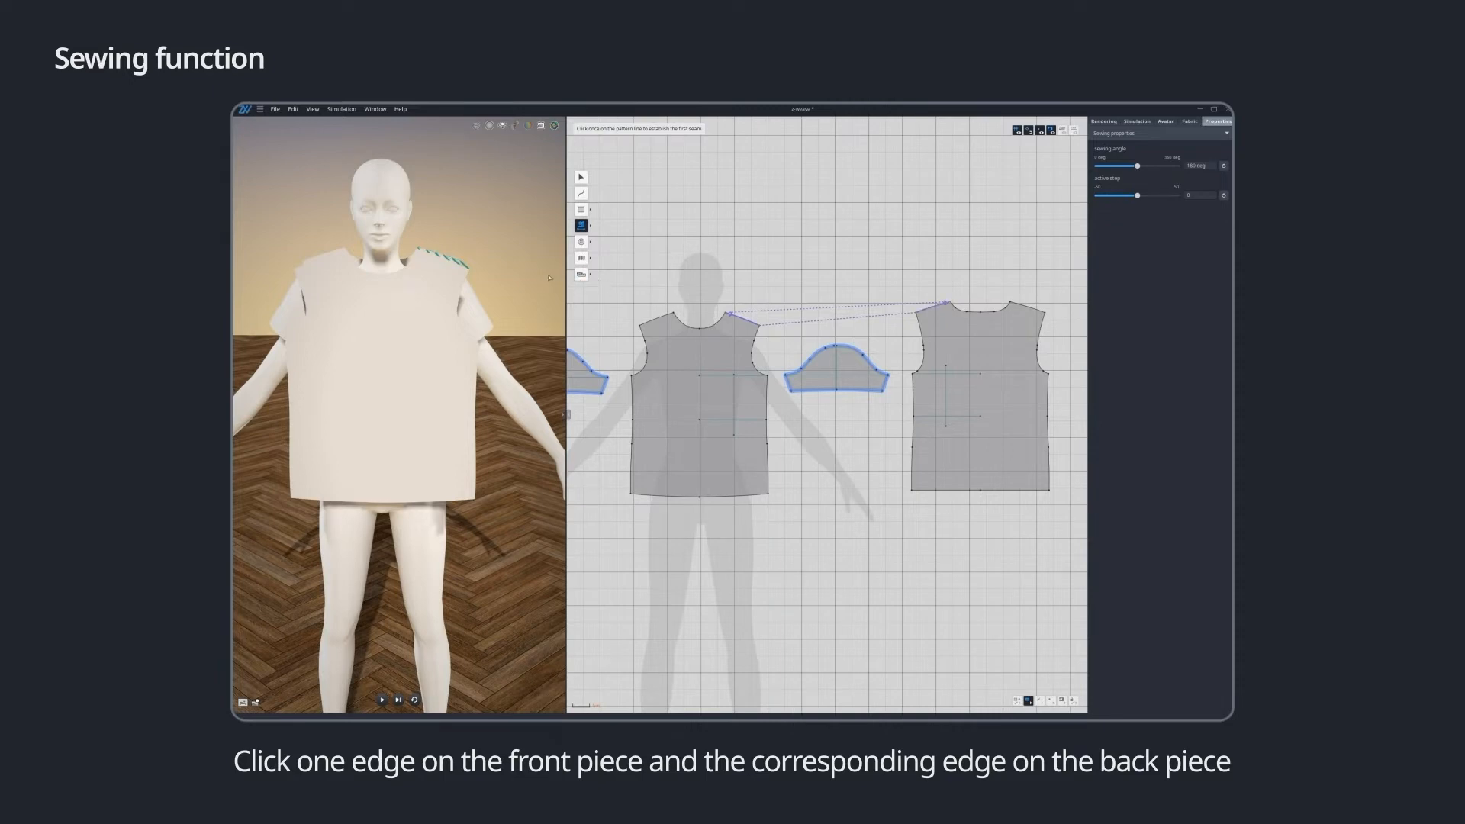
right_click_drag(537, 276, 535, 317)
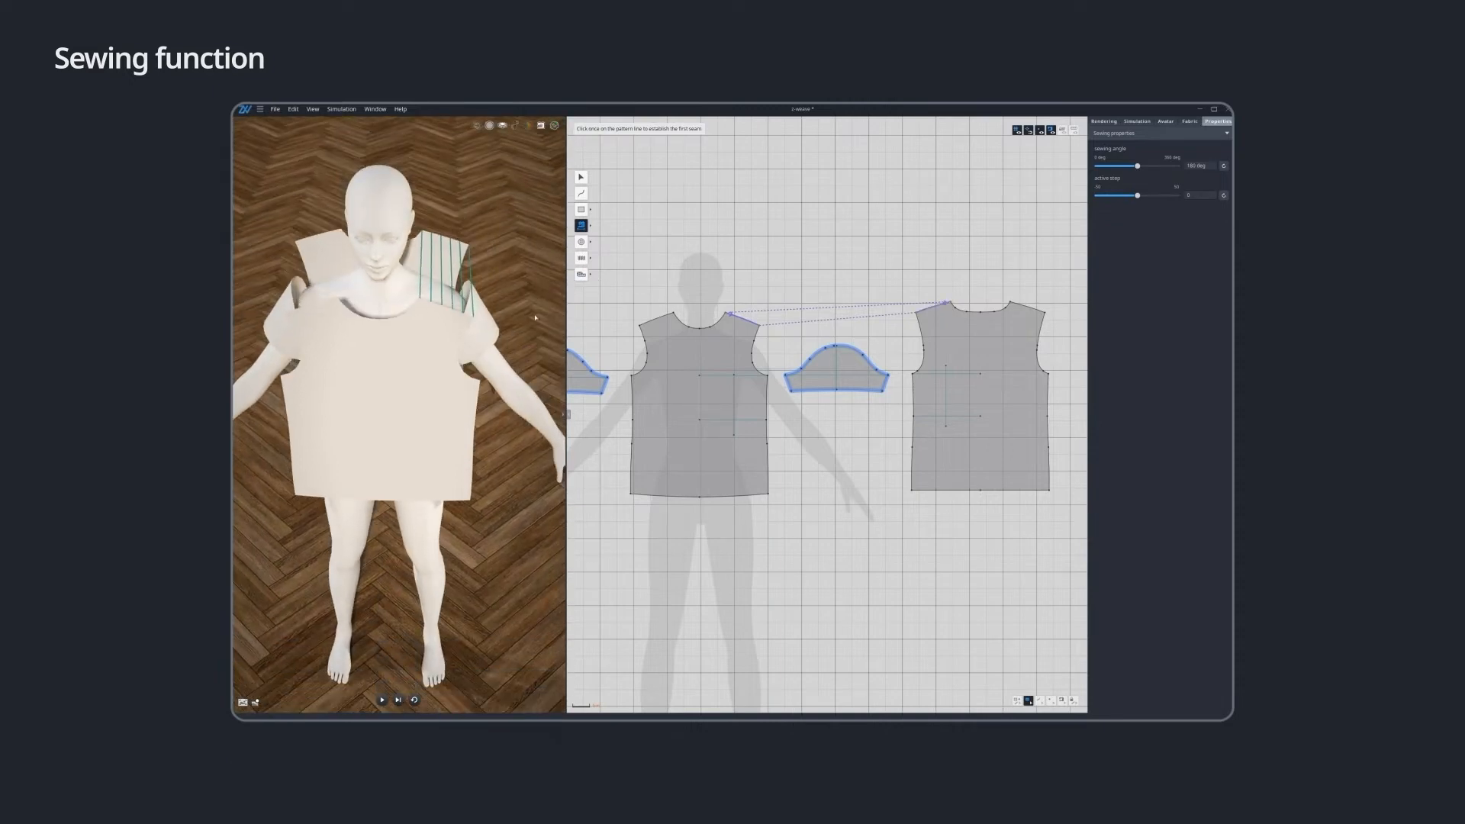
left_click(664, 316)
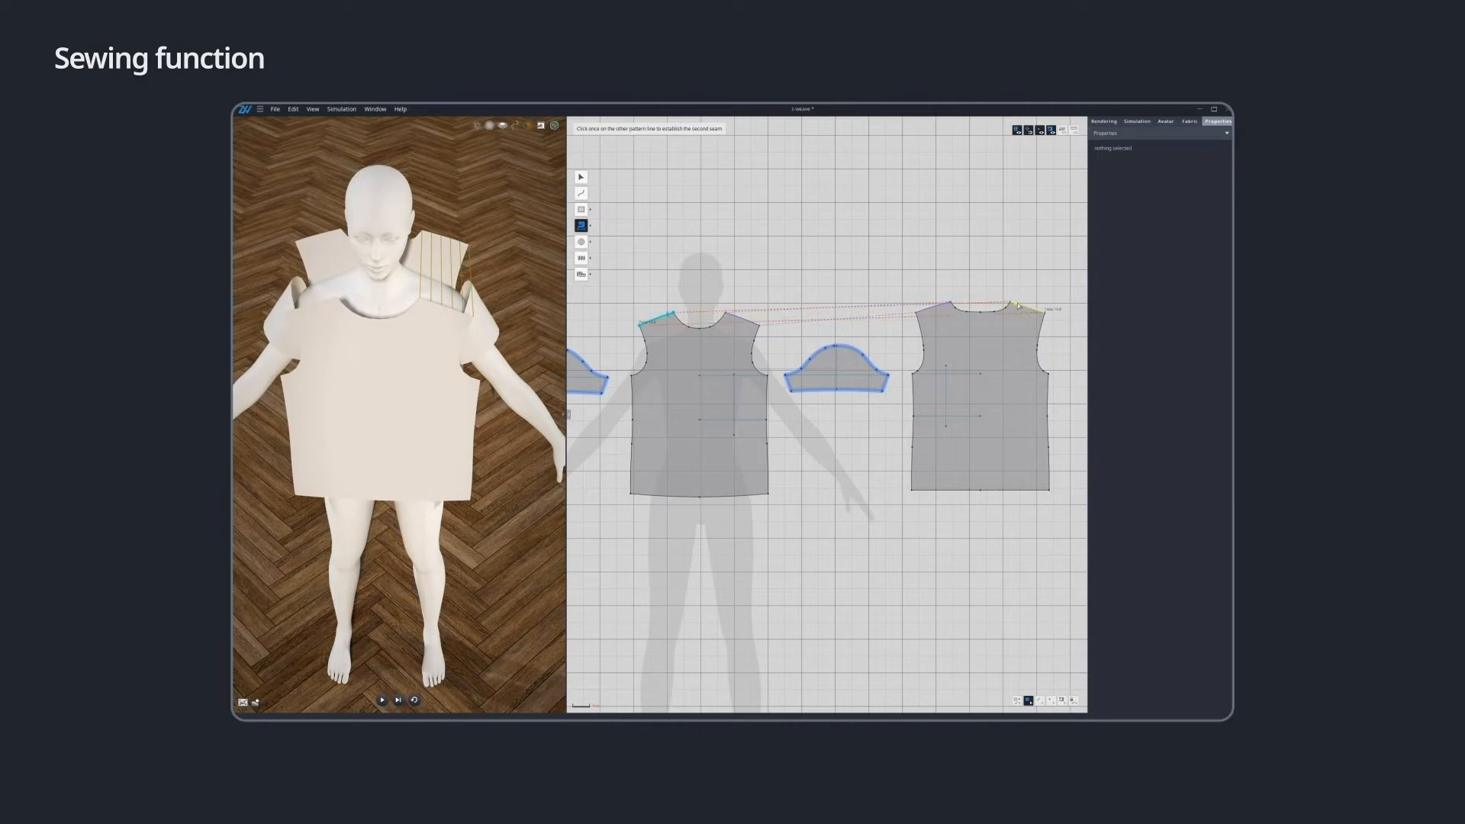
left_click(1018, 305)
Step: Sew the two short underarm edges of each sleeve piece together so both sleeves close into tubes
left_click(787, 379)
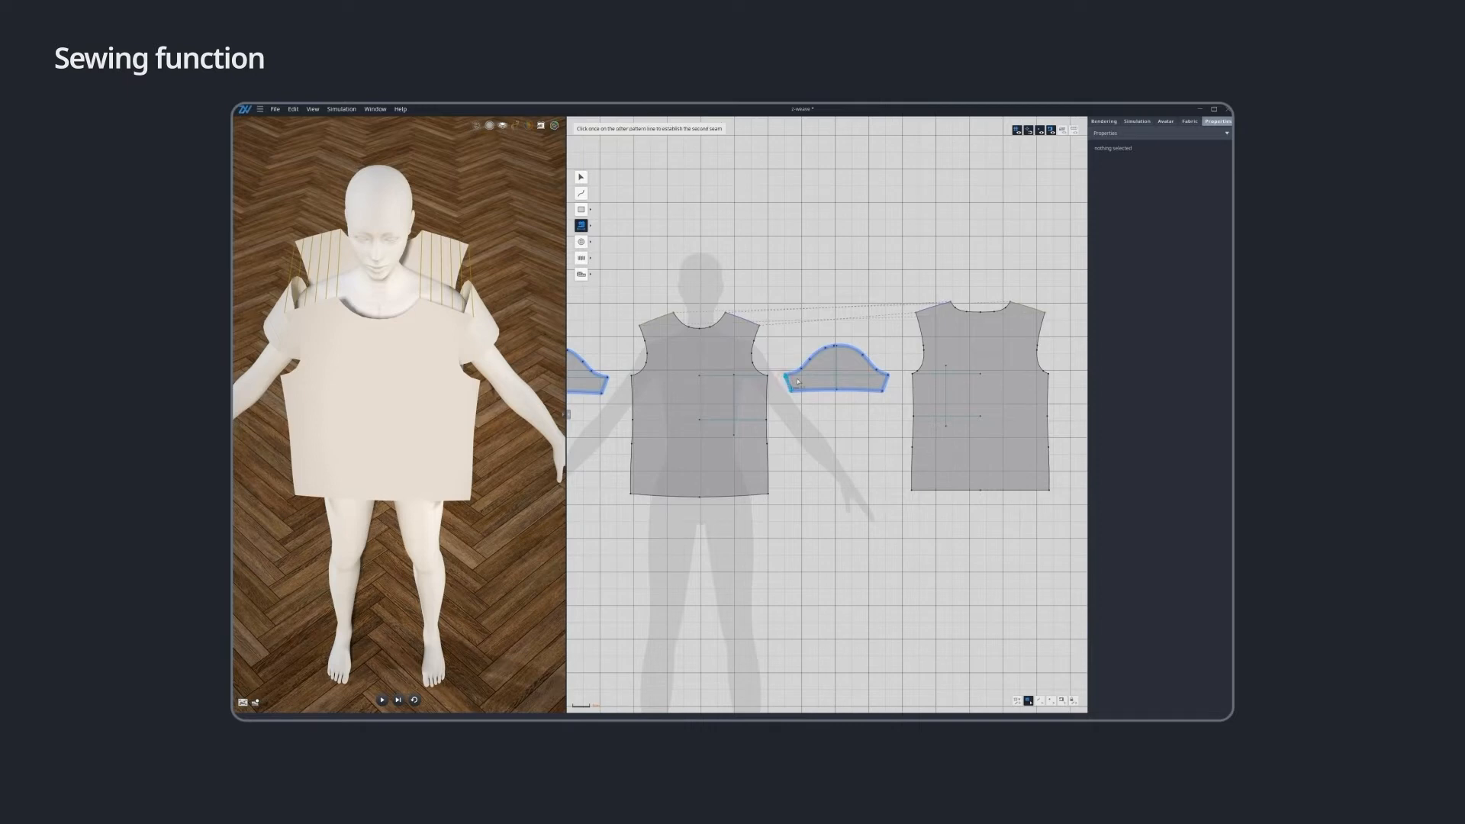
left_click(887, 381)
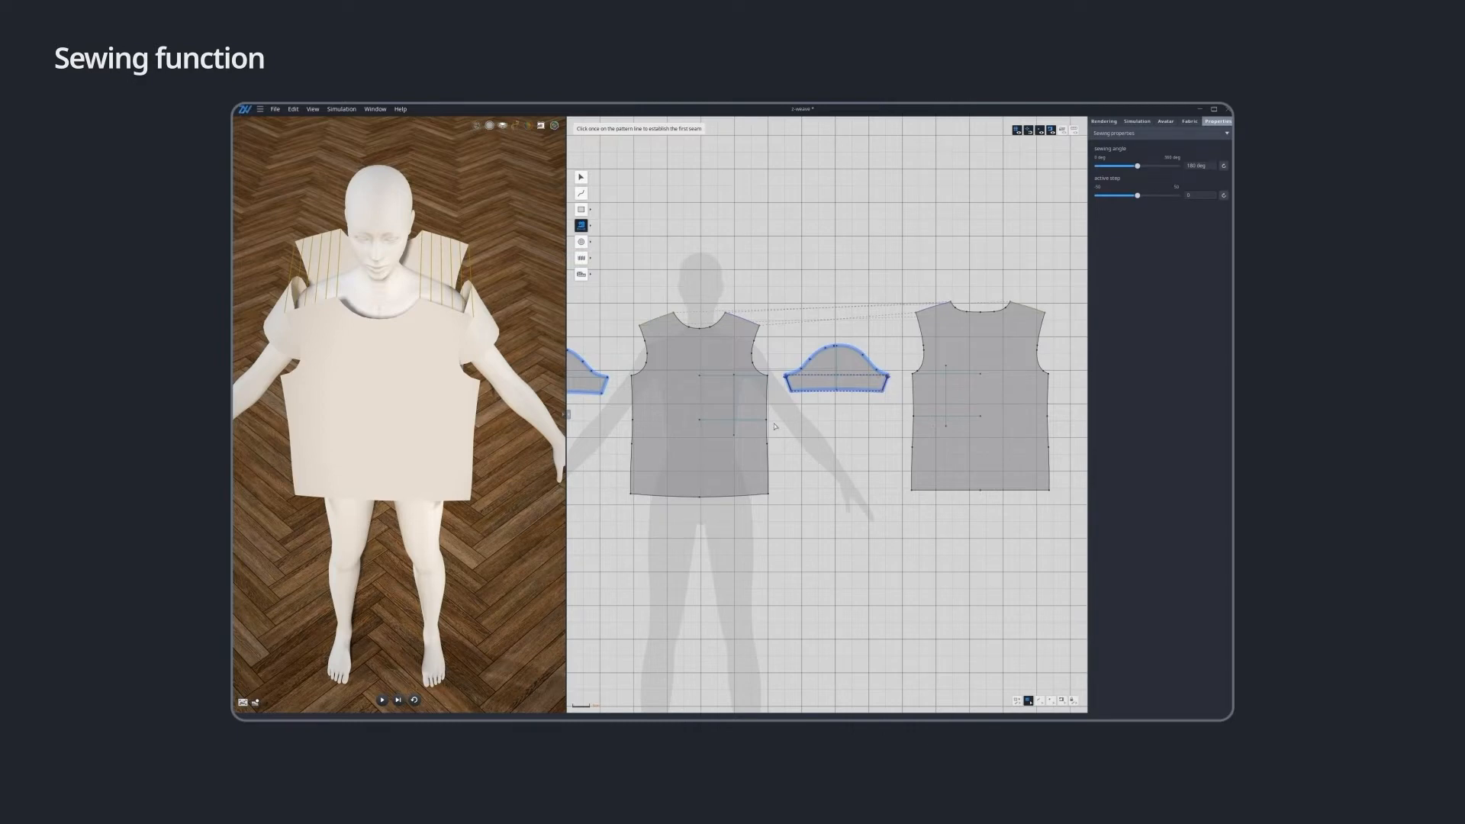
middle_click_drag(626, 446, 722, 434)
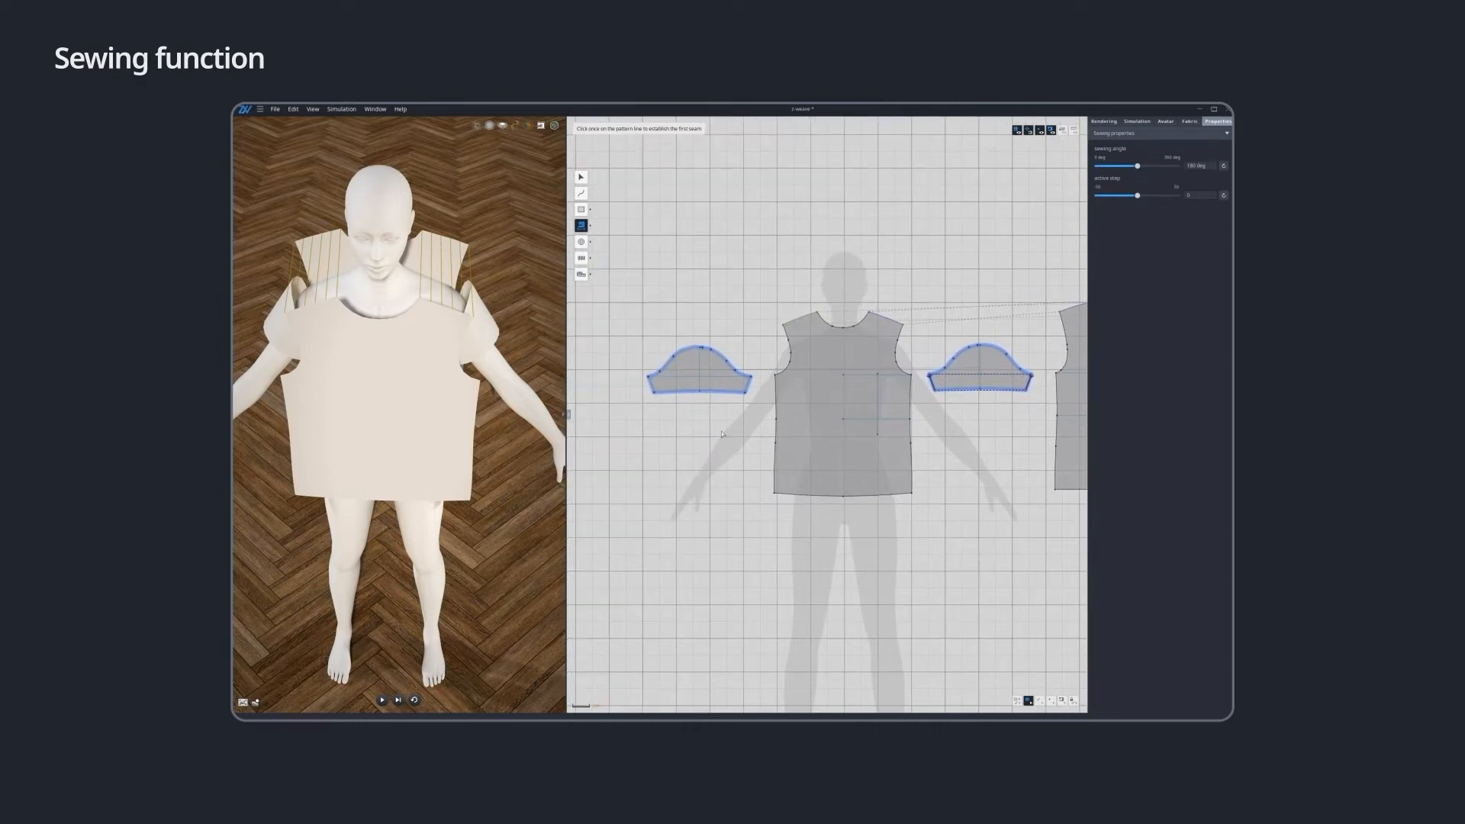
left_click(651, 386)
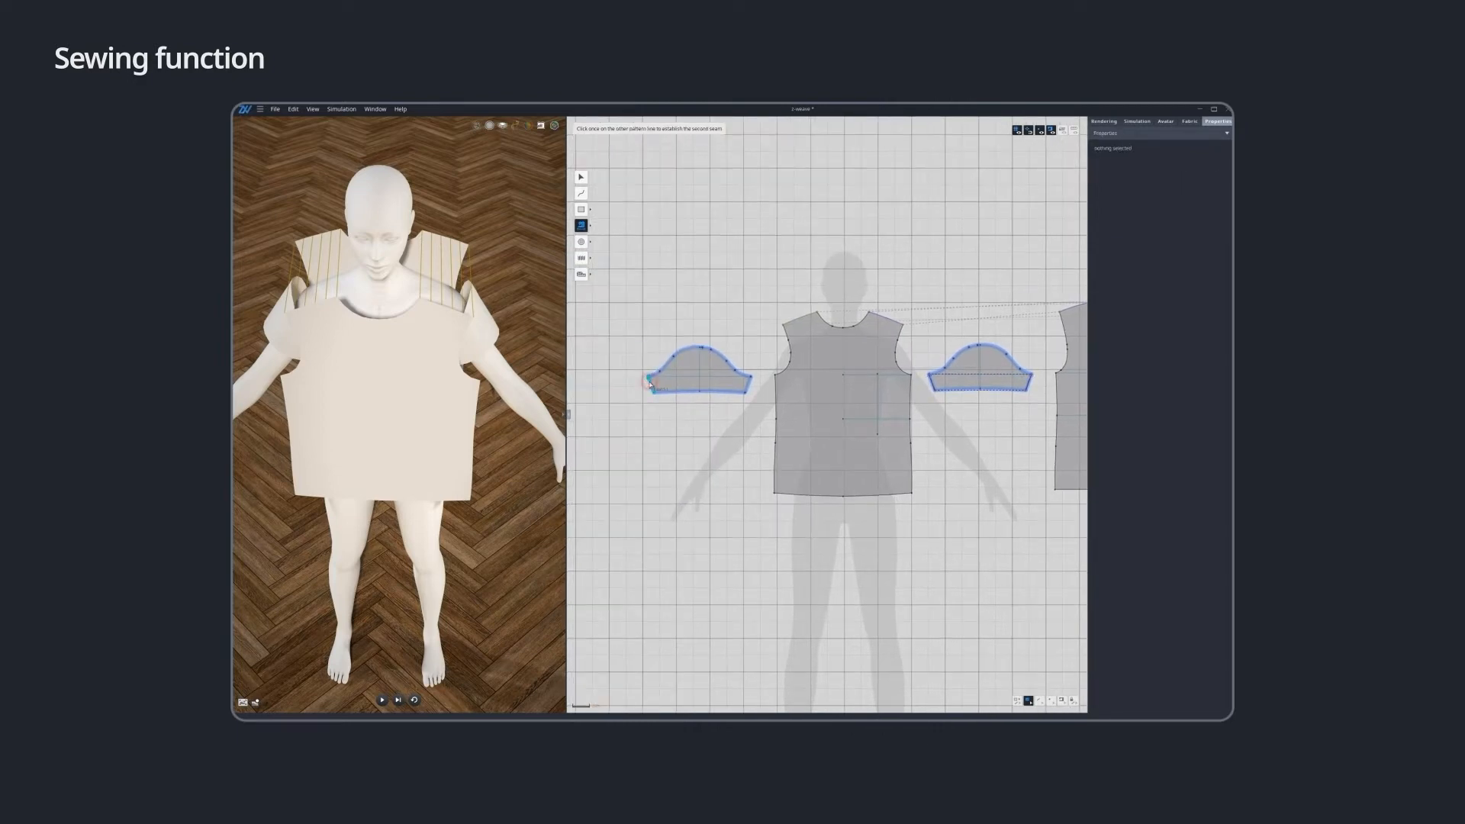
left_click(747, 385)
middle_click_drag(831, 436, 685, 437)
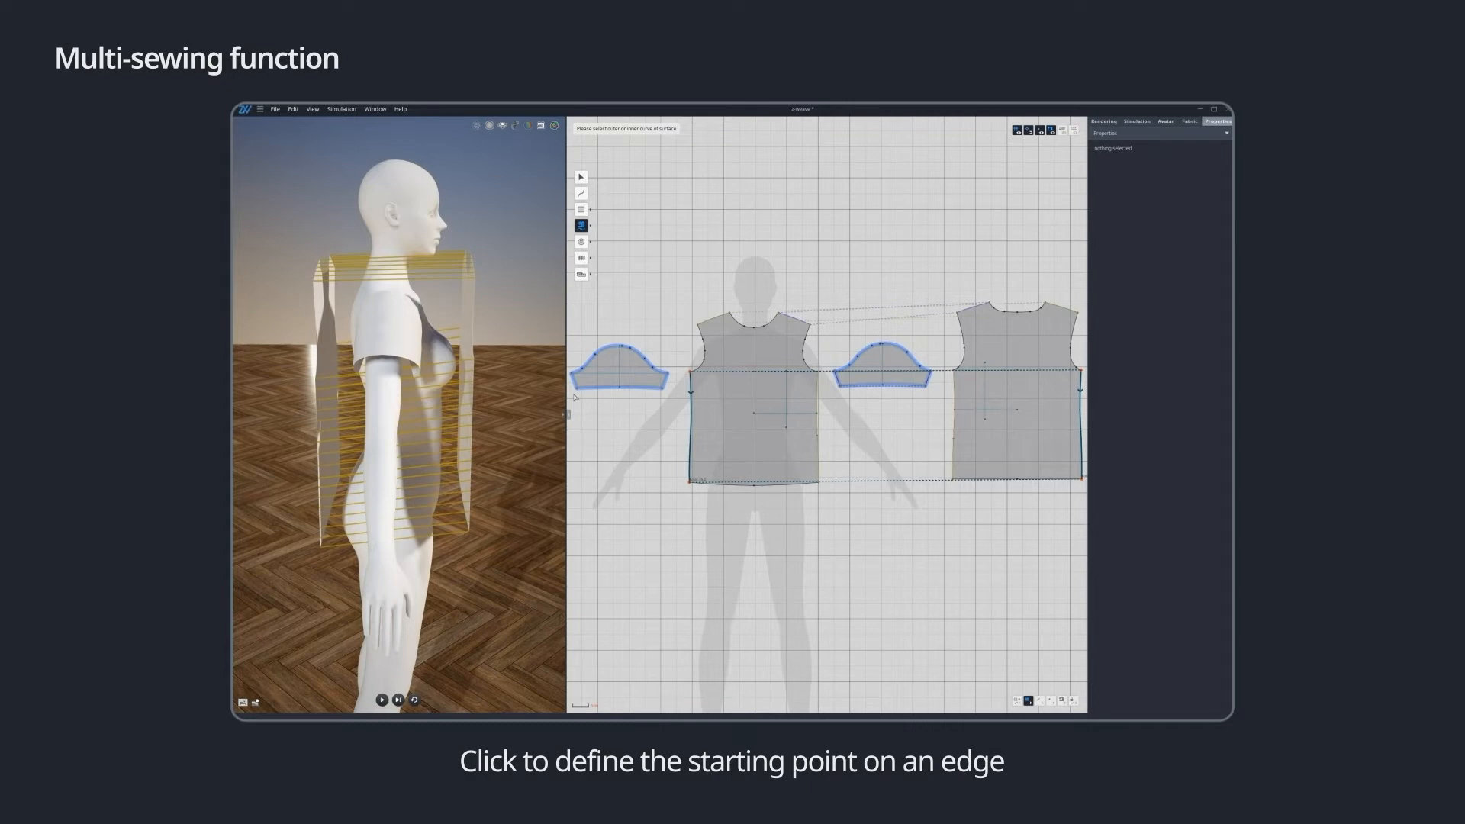
Step: Multi-sew the curved cap of the avatar's right sleeve to the matching front and back armhole edges
mouse_move(660, 371)
left_mouse_down()
mouse_move(621, 343)
mouse_move(573, 375)
left_mouse_up()
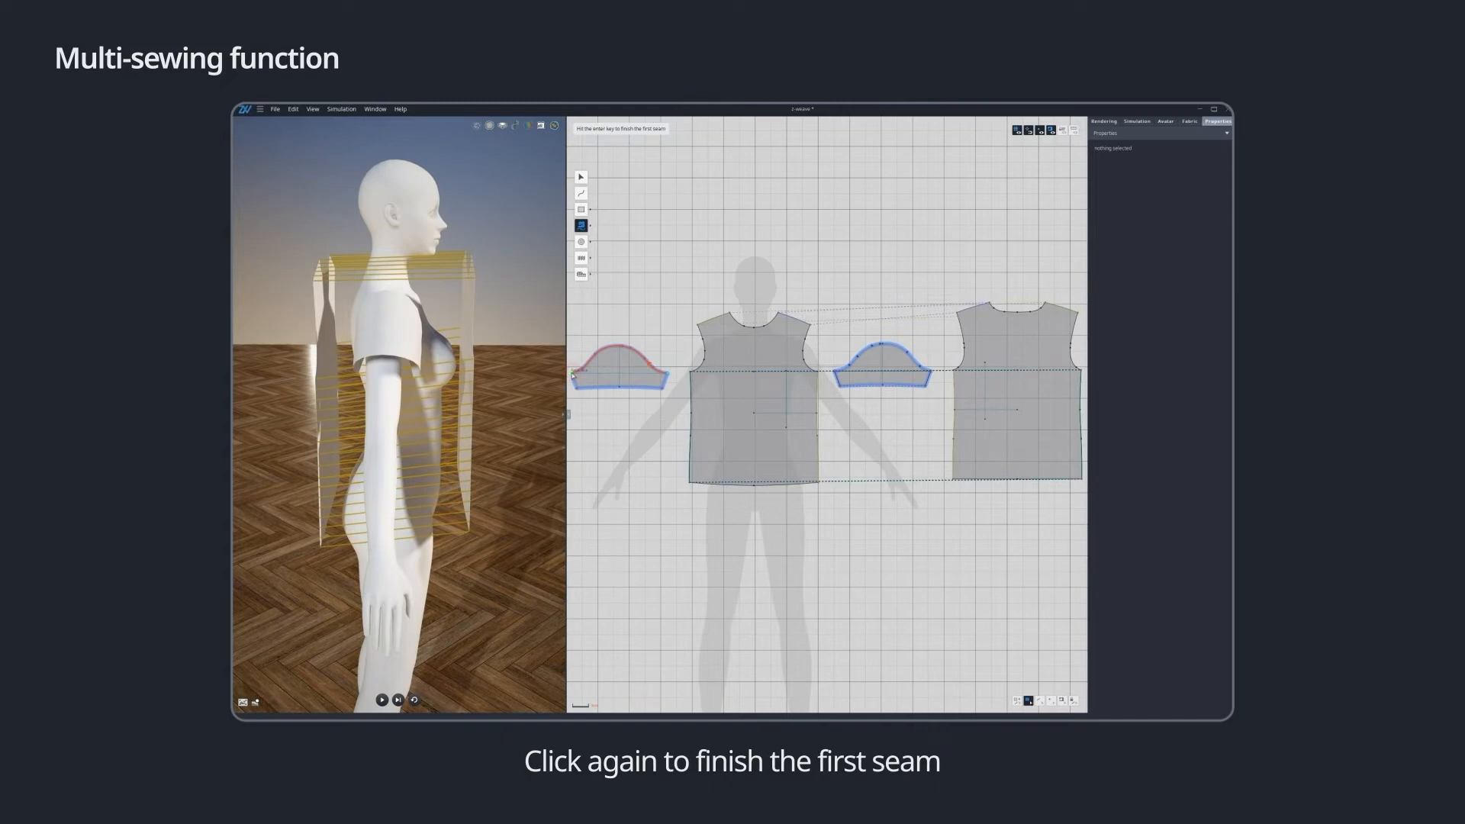
left_click(573, 375)
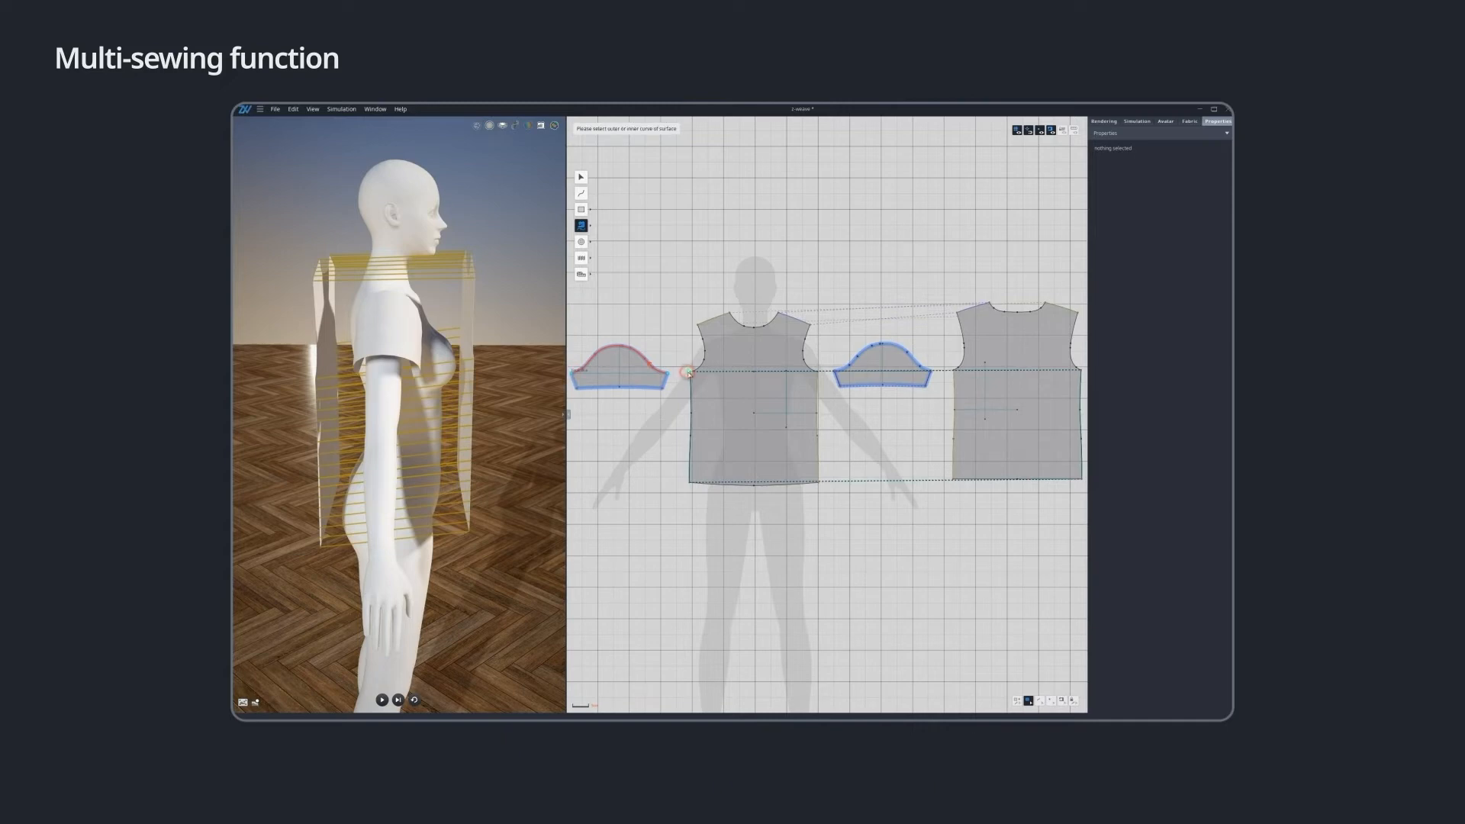
left_click_drag(697, 370, 695, 331)
left_click_drag(697, 325, 699, 322)
left_click_drag(1075, 313, 1081, 371)
key("Return")
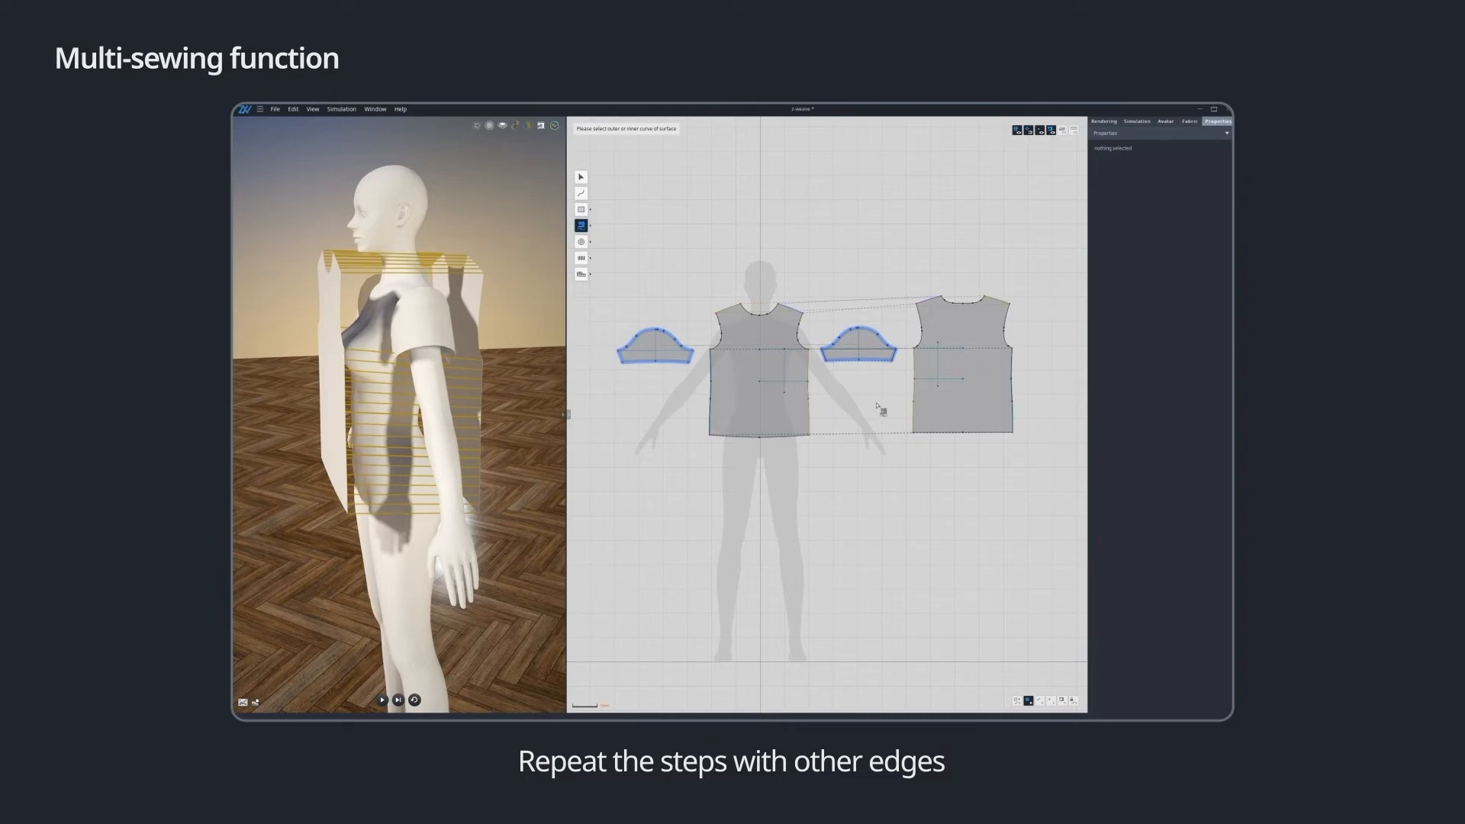
Step: Multi-sew the front and back armhole edges on the avatar's left side to the curved cap of the left sleeve
scroll(877, 406, "up", 3)
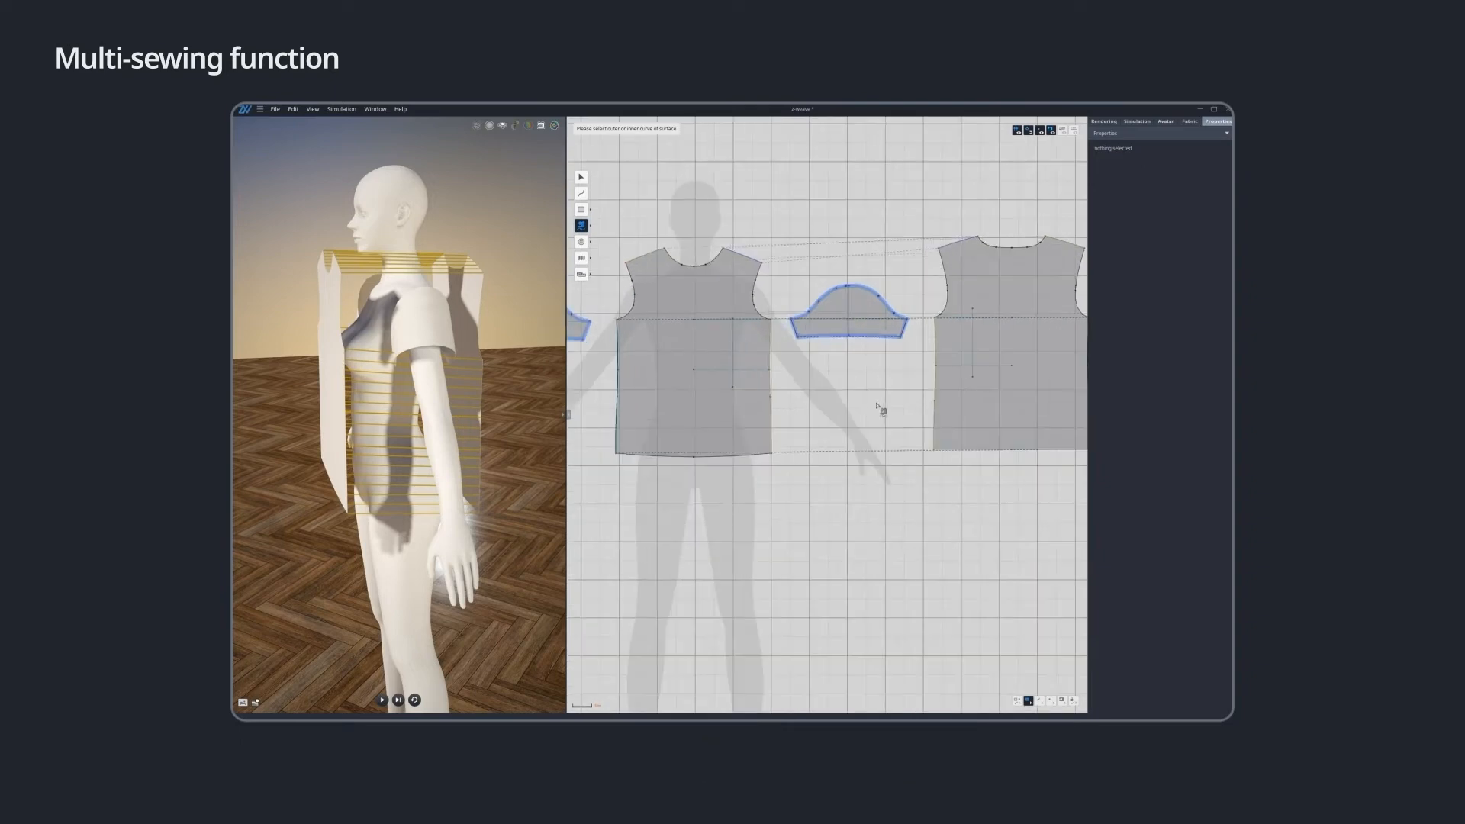
middle_click_drag(877, 406, 853, 475)
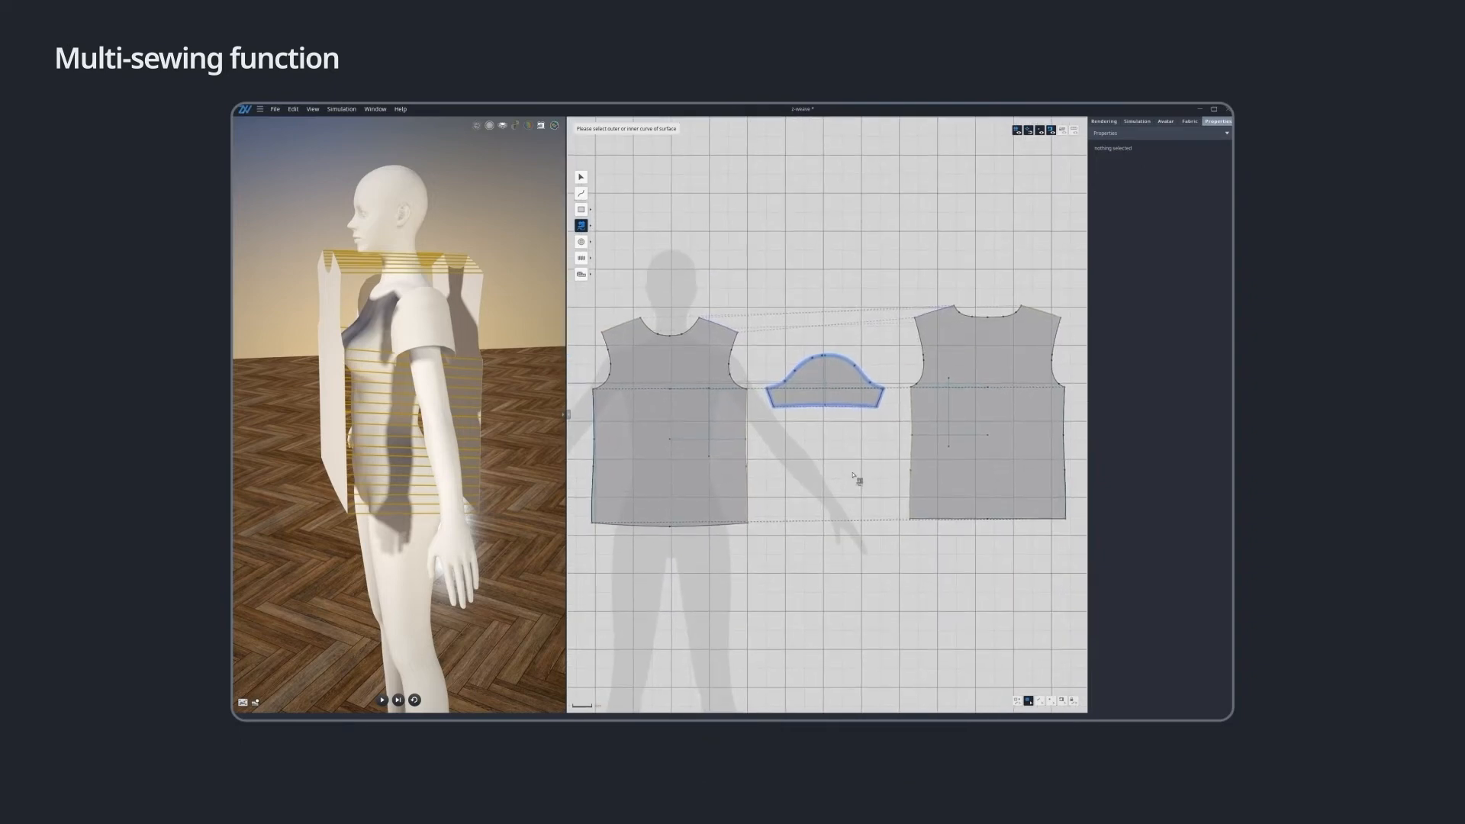
left_click(748, 390)
left_click(737, 333)
left_click(915, 318)
left_click(911, 388)
key("Return")
left_click(767, 390)
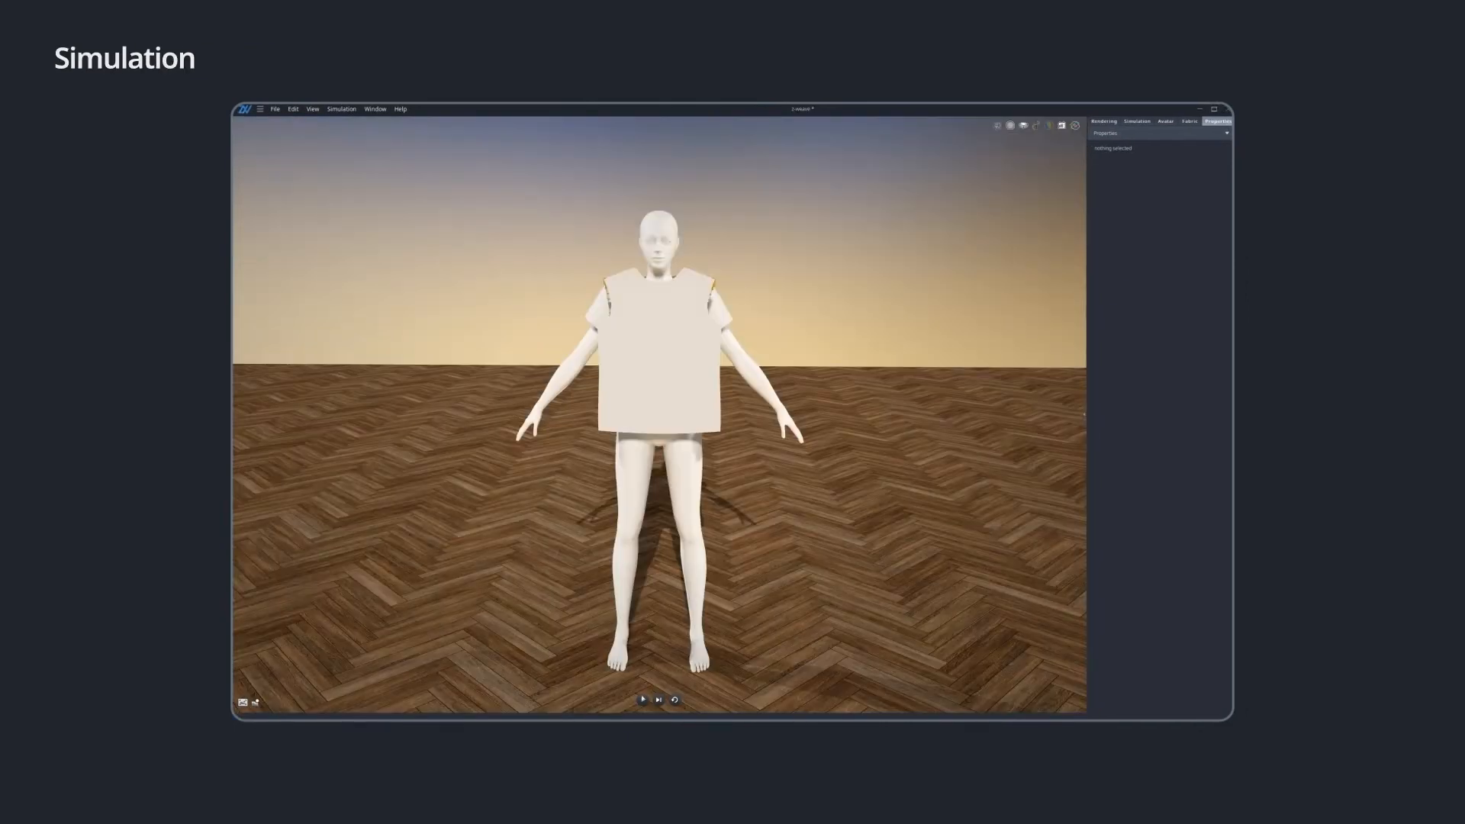
Step: Run the simulation to drape the T-shirt on the avatar, and pull at the garment's hem to adjust its shape
left_click(642, 699)
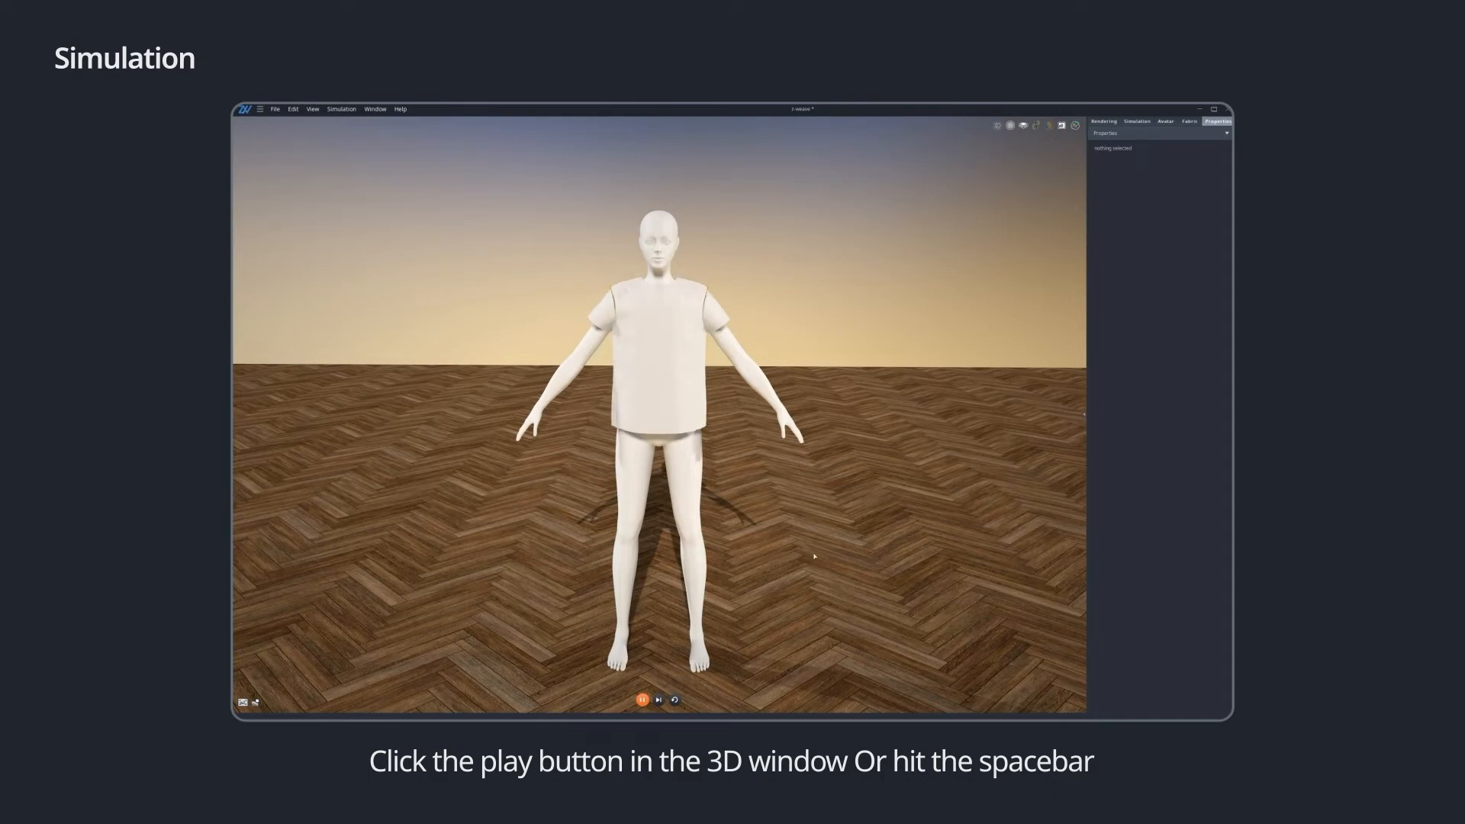
right_click_drag(794, 557, 234, 562)
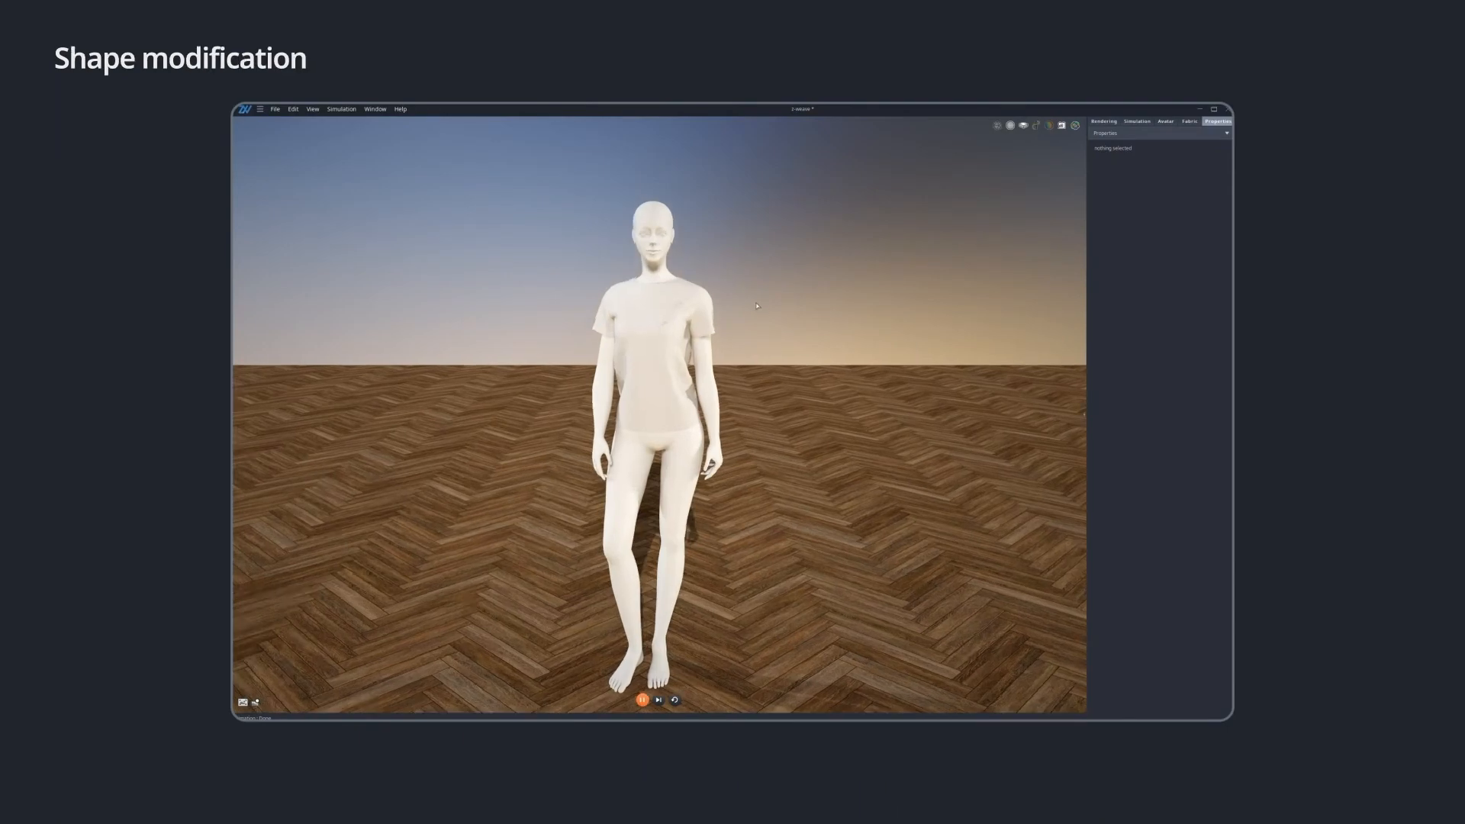
scroll(787, 334, "up", 3)
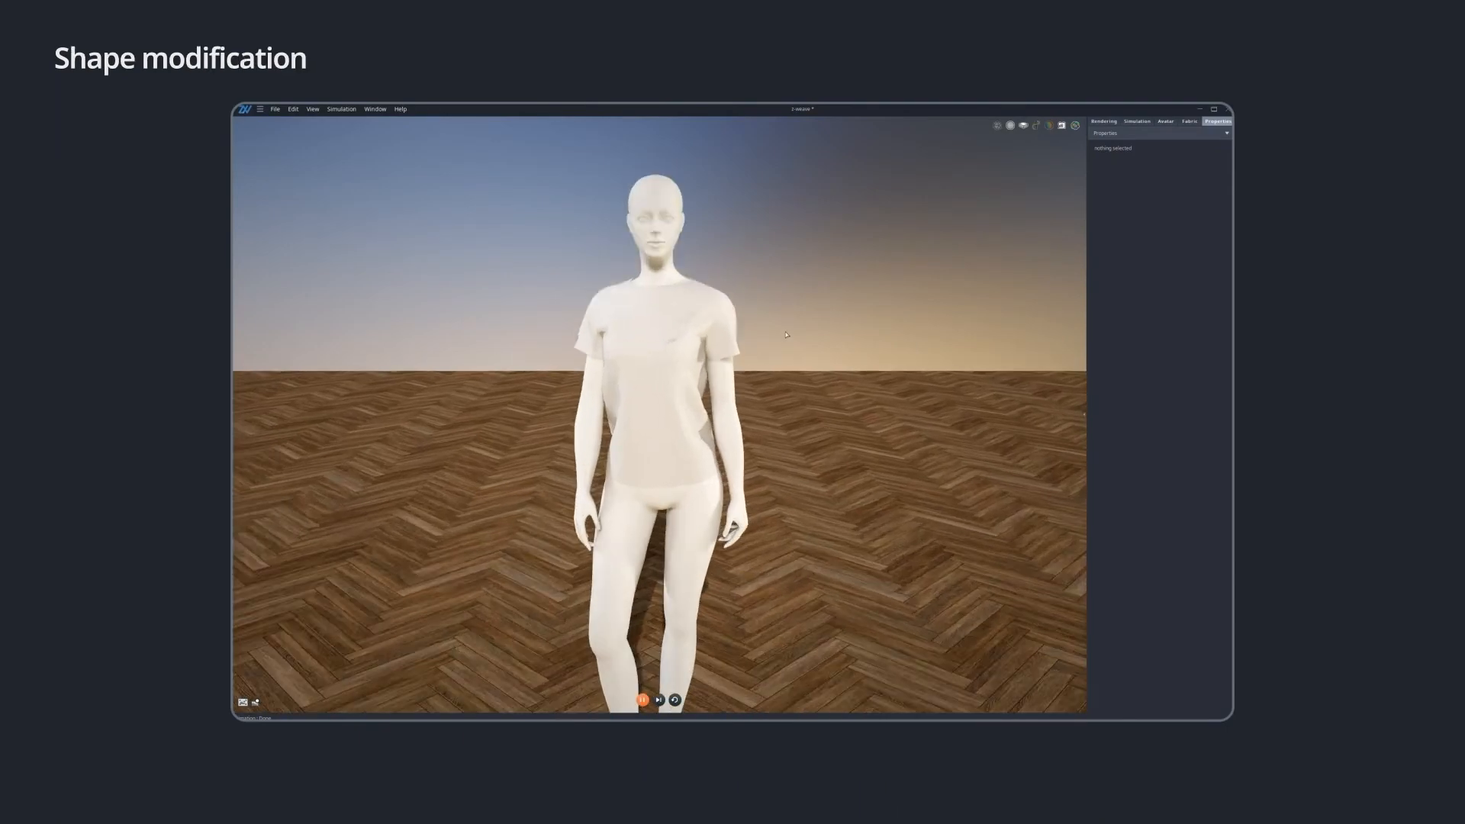
left_click(714, 460, "ctrl")
right_click_drag(734, 478, 681, 463)
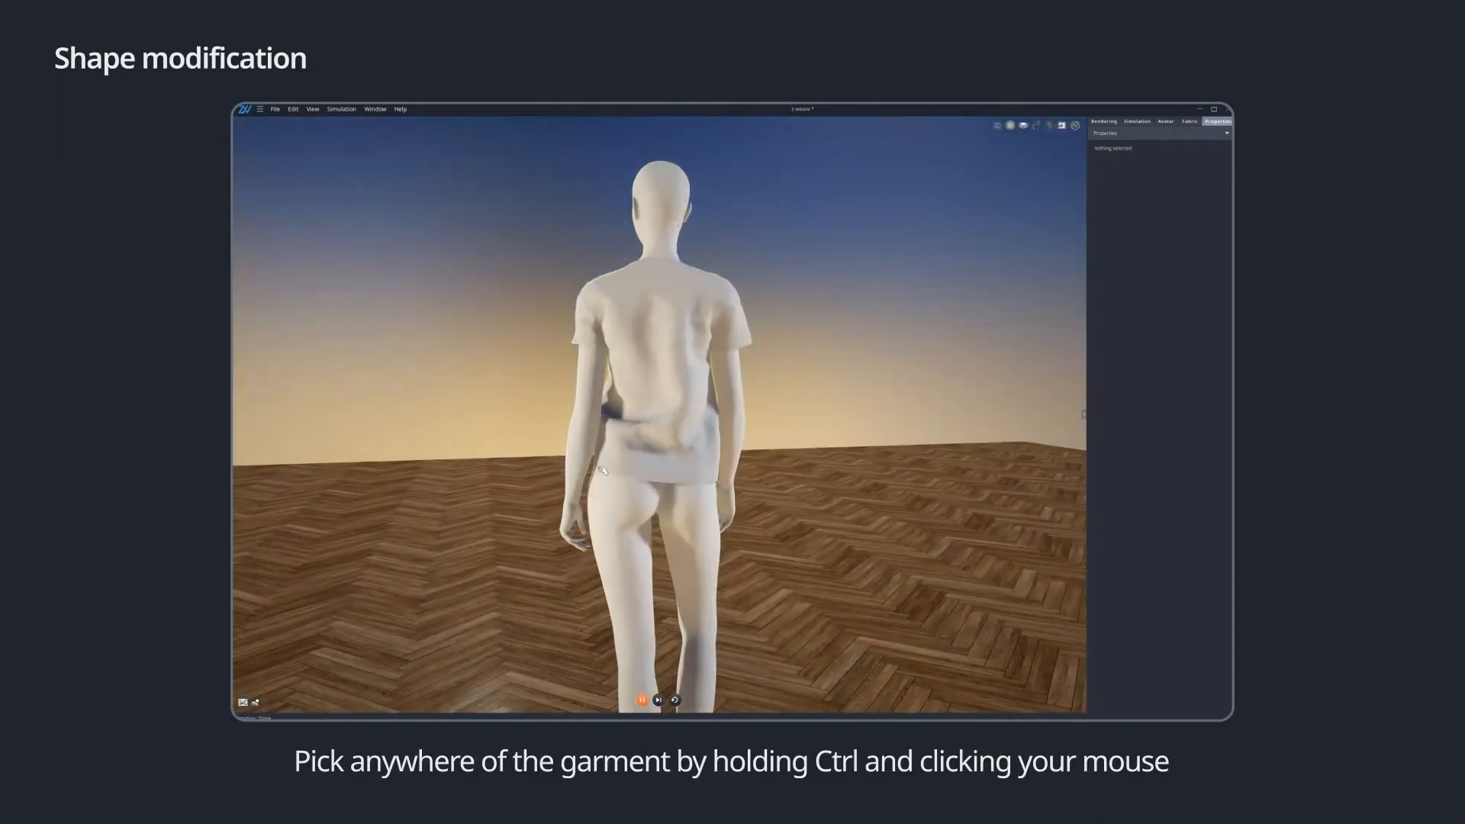
right_click_drag(609, 499, 731, 485)
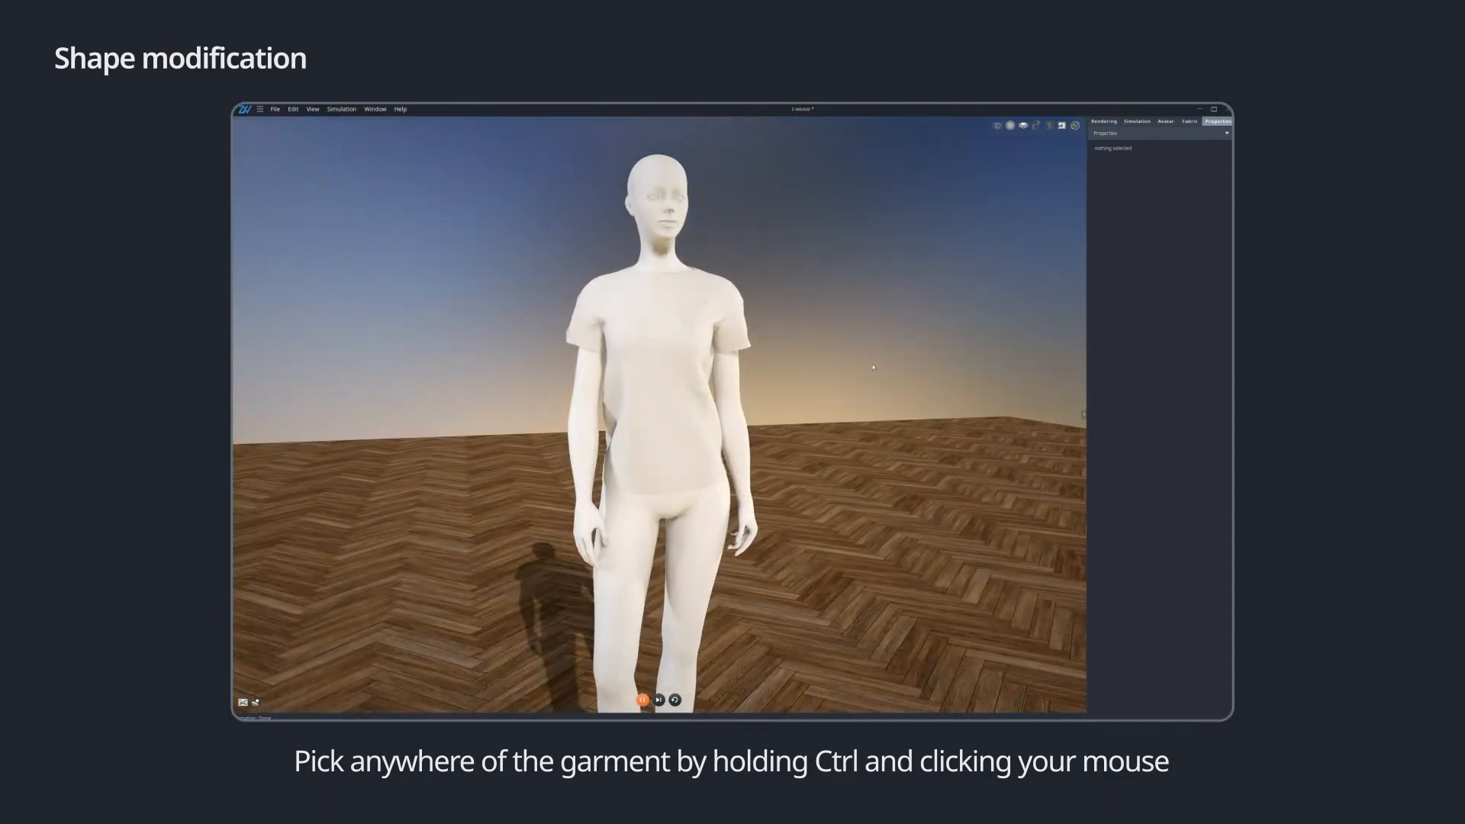
mouse_move(881, 438)
right_mouse_down()
mouse_move(814, 438)
mouse_move(896, 440)
right_mouse_up()
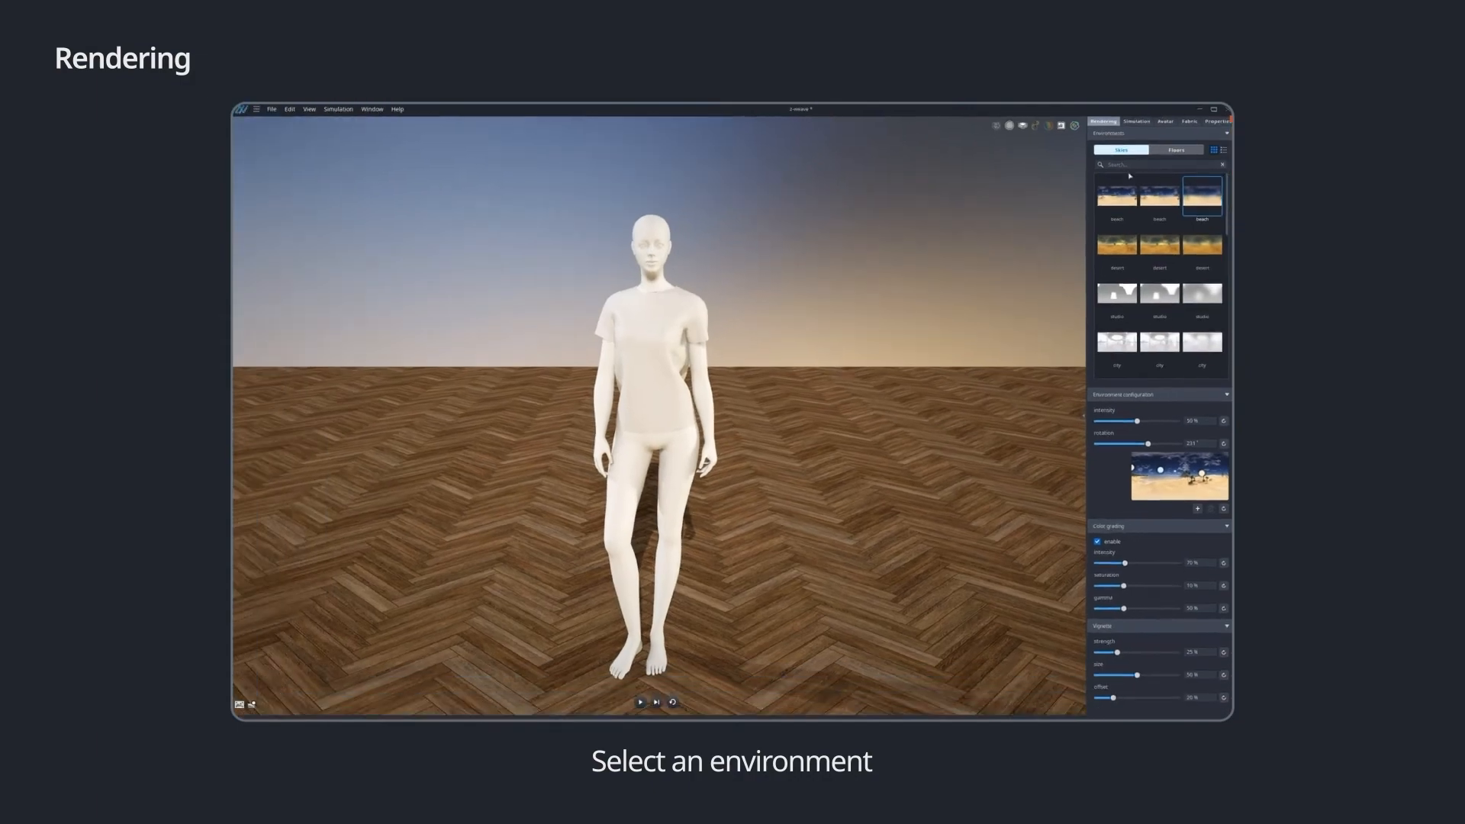
Step: Set the rendering environment to the first beach sky
left_click(1071, 235)
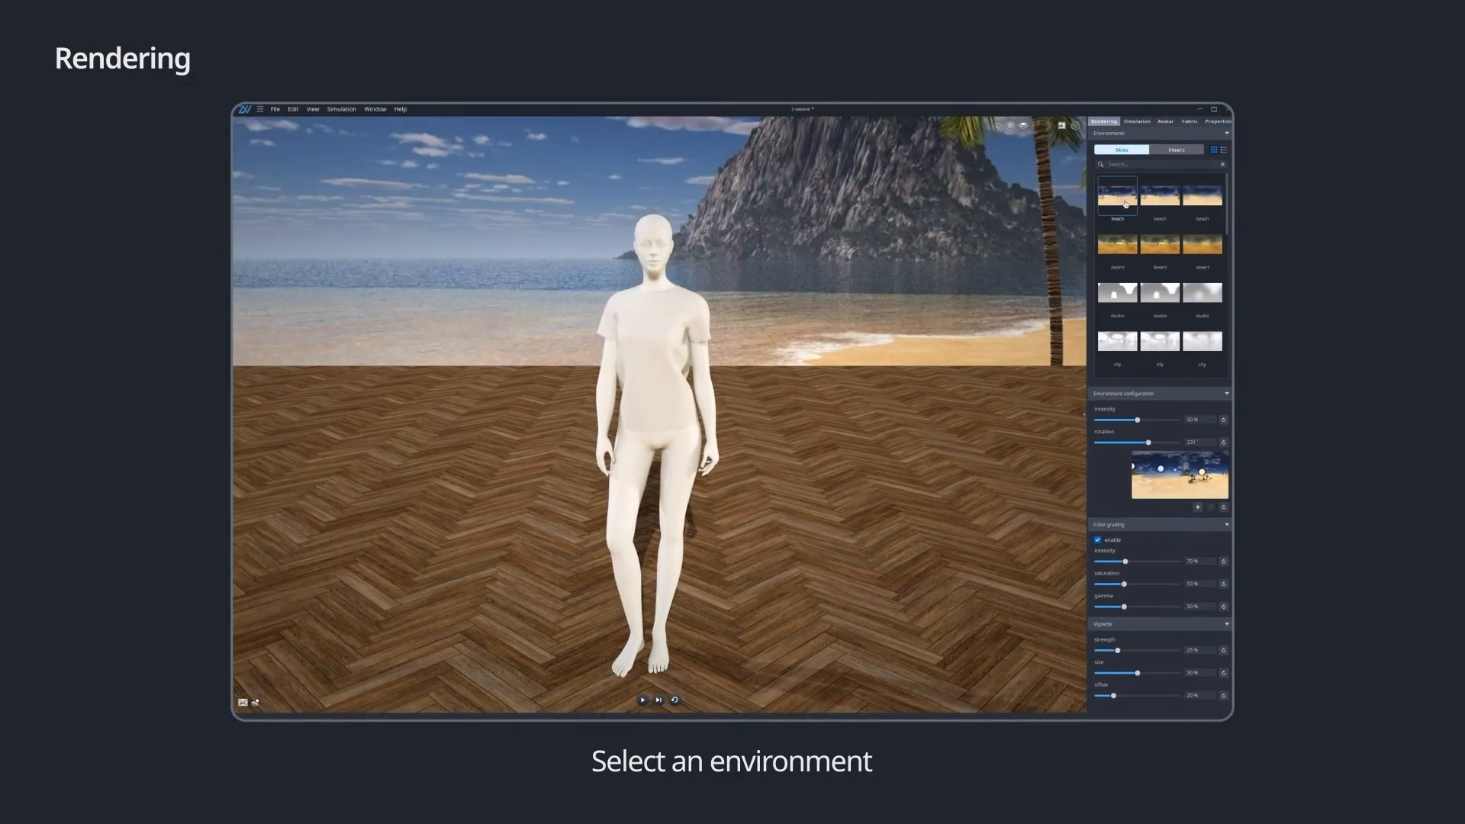
Step: Try the first desert sky and the first grey studio sky as the rendering environment
right_click_drag(878, 461, 335, 542)
left_click(1117, 246)
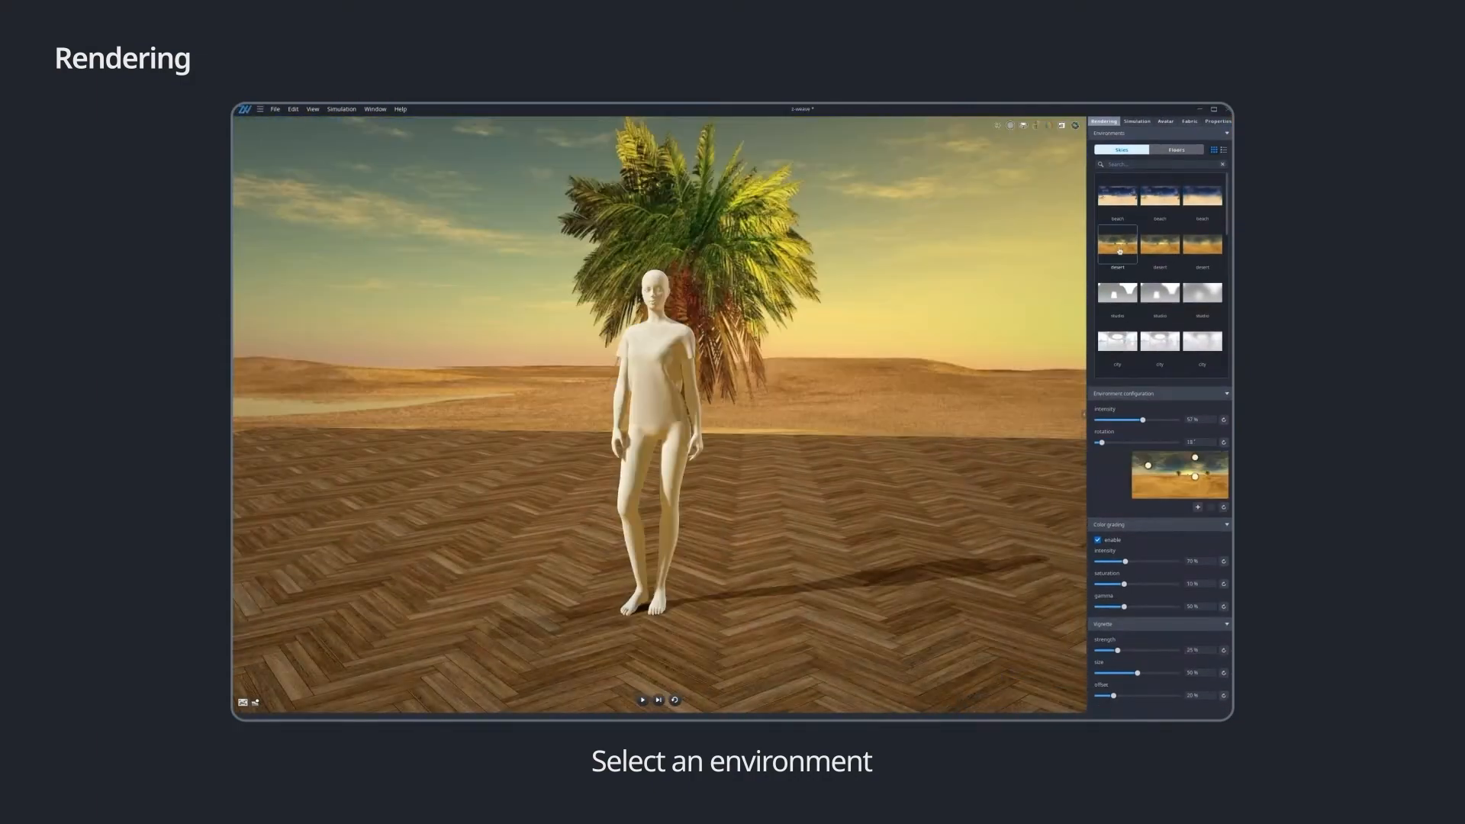
left_click(1117, 297)
Step: Try the tennis court floor and the transparency floor beneath the avatar
left_click(1176, 150)
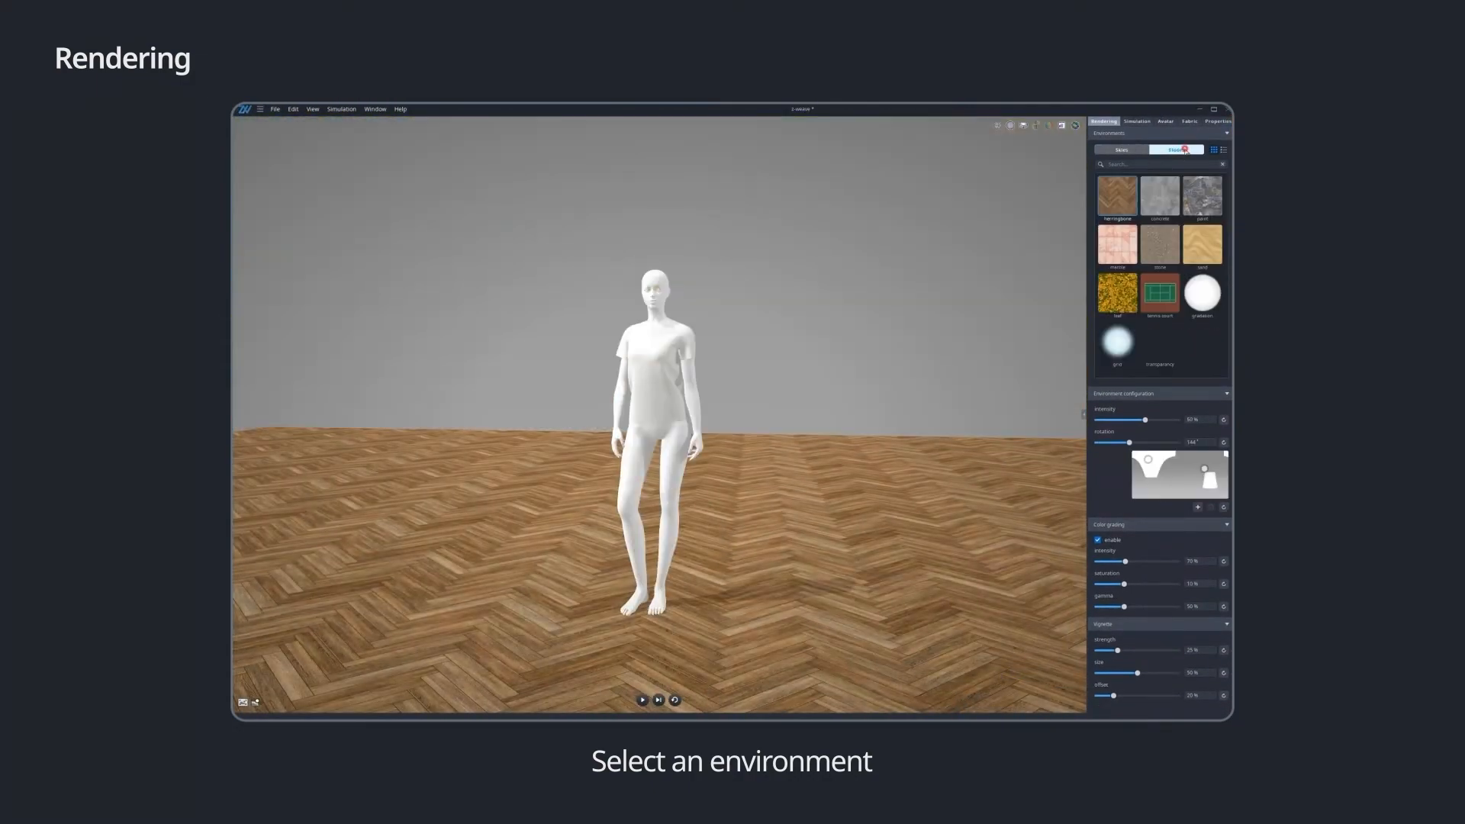
left_click(1160, 294)
left_click(1160, 342)
right_click_drag(899, 582, 329, 577)
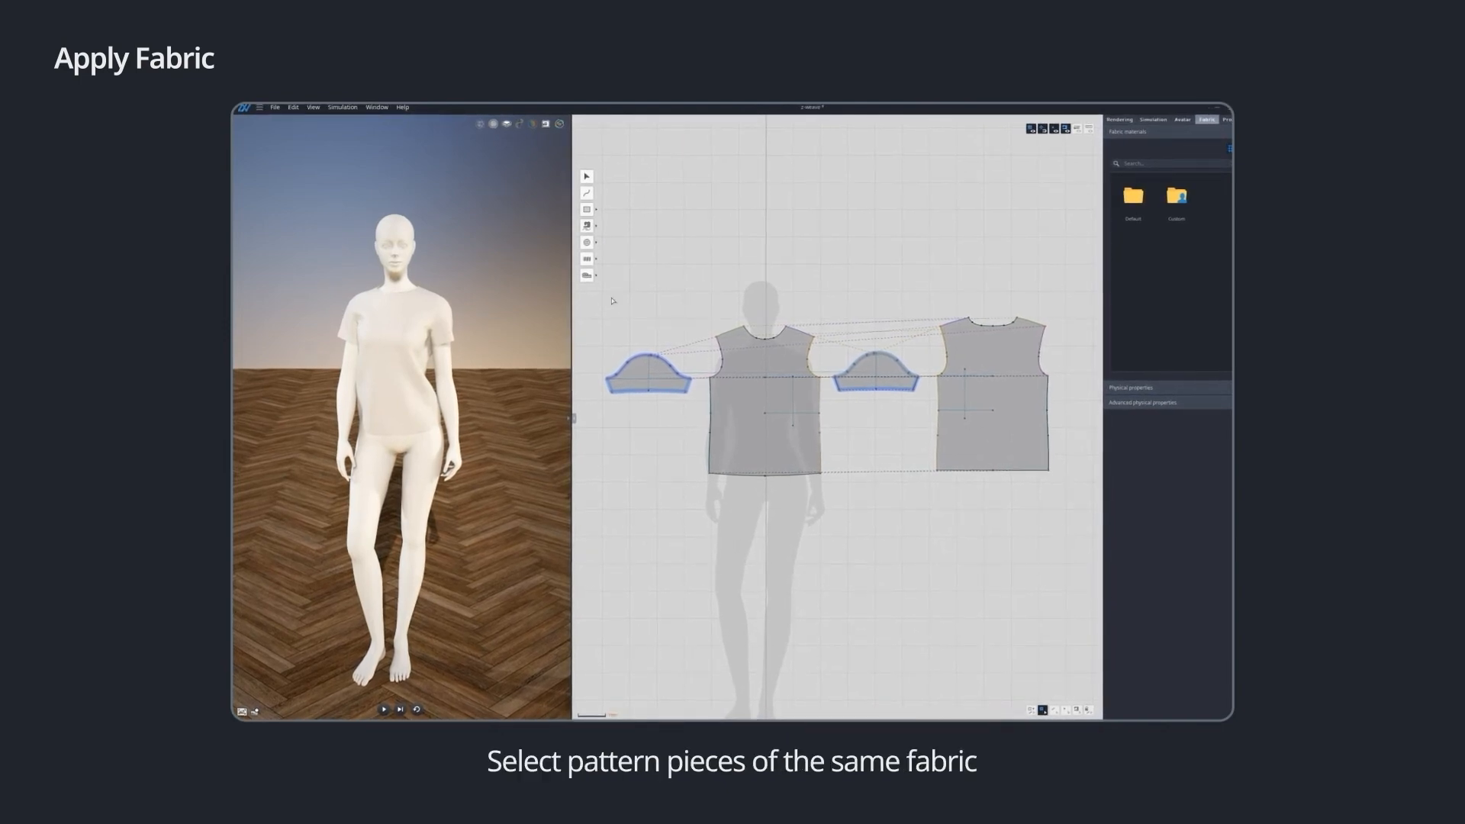
Step: Apply the default red plaid fabric CP004 to all four pattern pieces and display the fabric texture on the 2D pattern
left_click_drag(601, 288, 1042, 492)
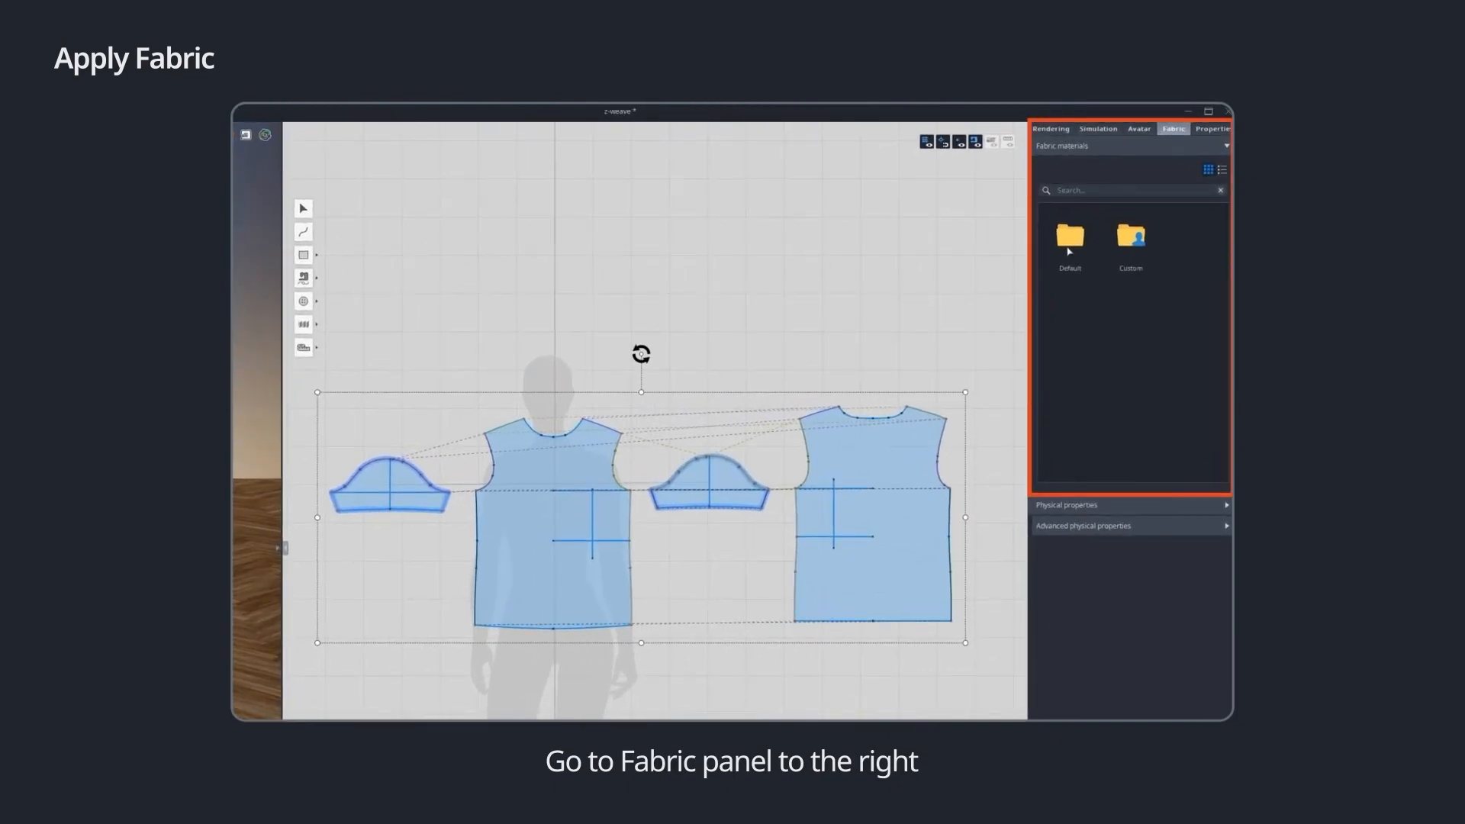
double_click(1069, 236)
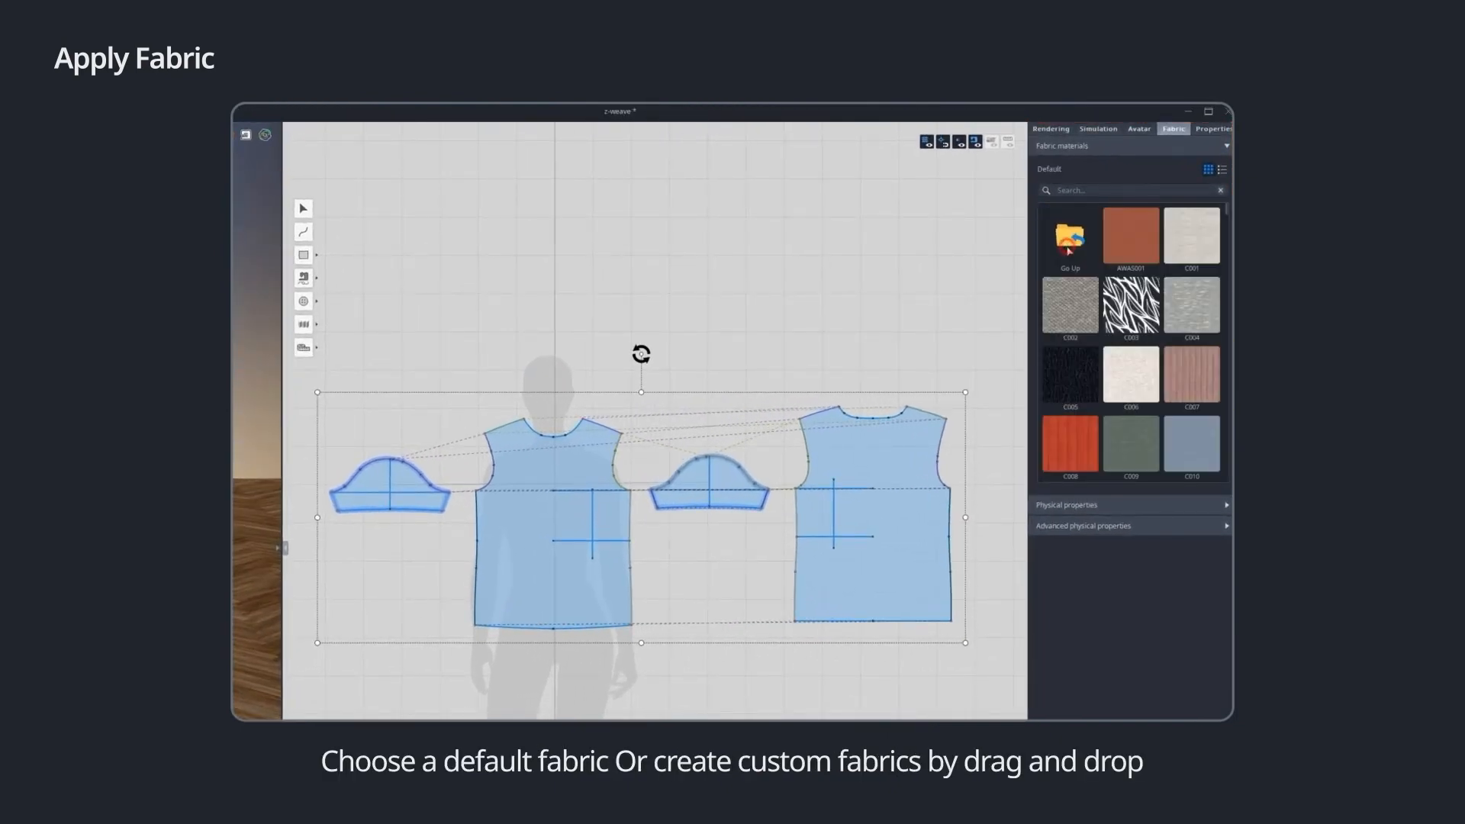
mouse_move(1146, 243)
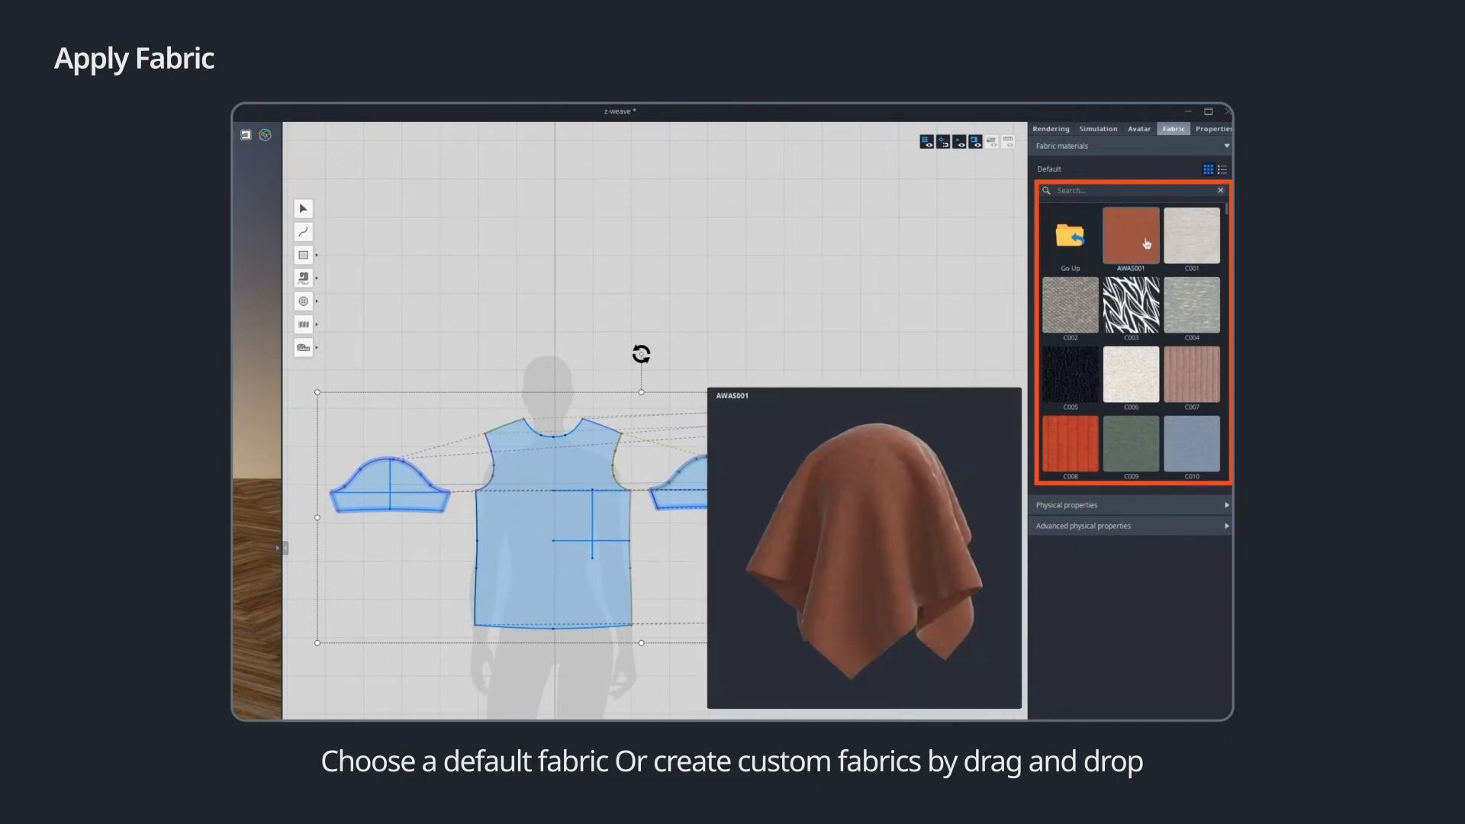
left_click(1146, 244)
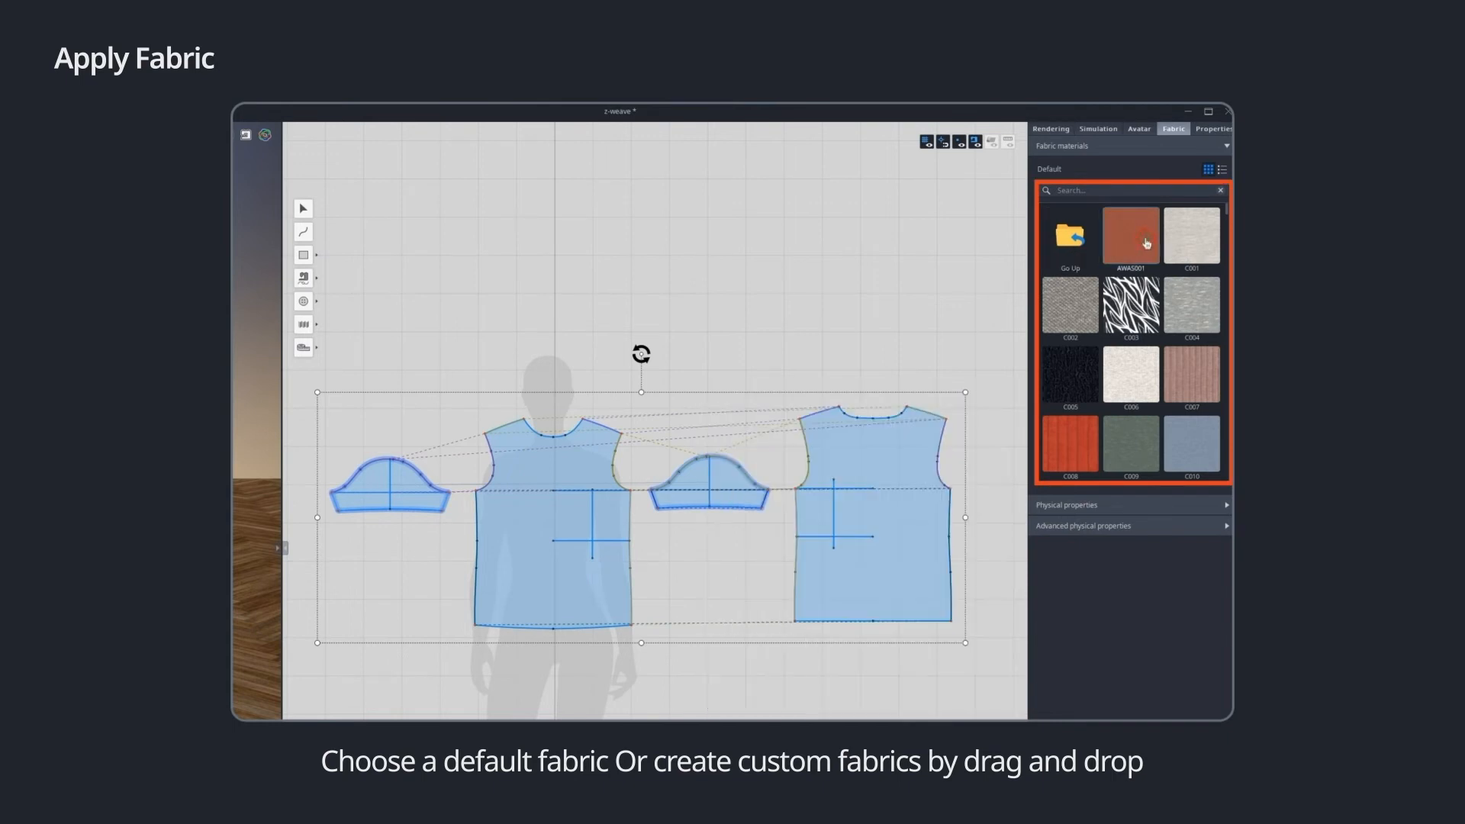
left_click(1127, 314)
scroll(1122, 378, "down", 4)
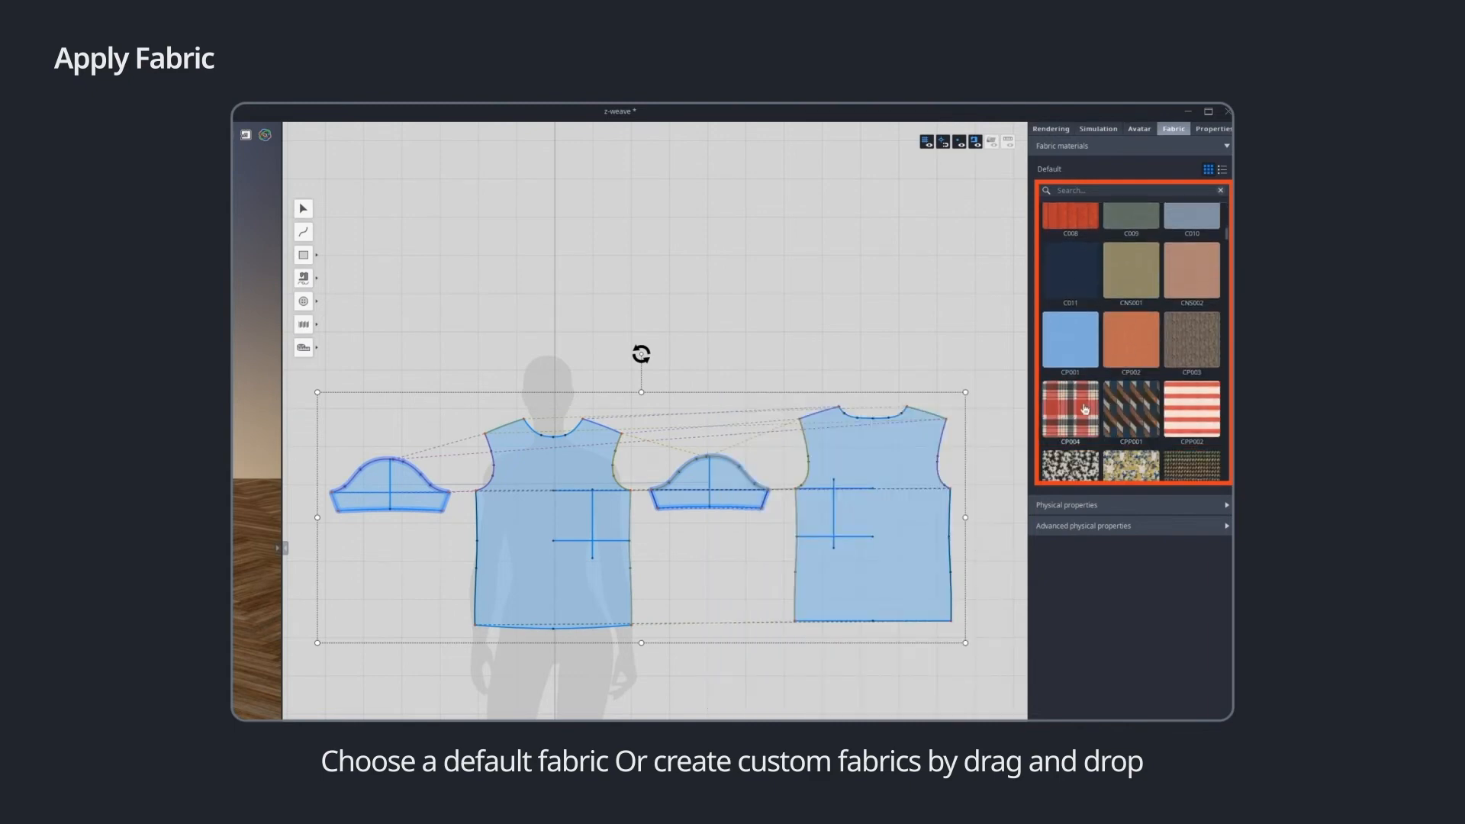
mouse_move(1082, 409)
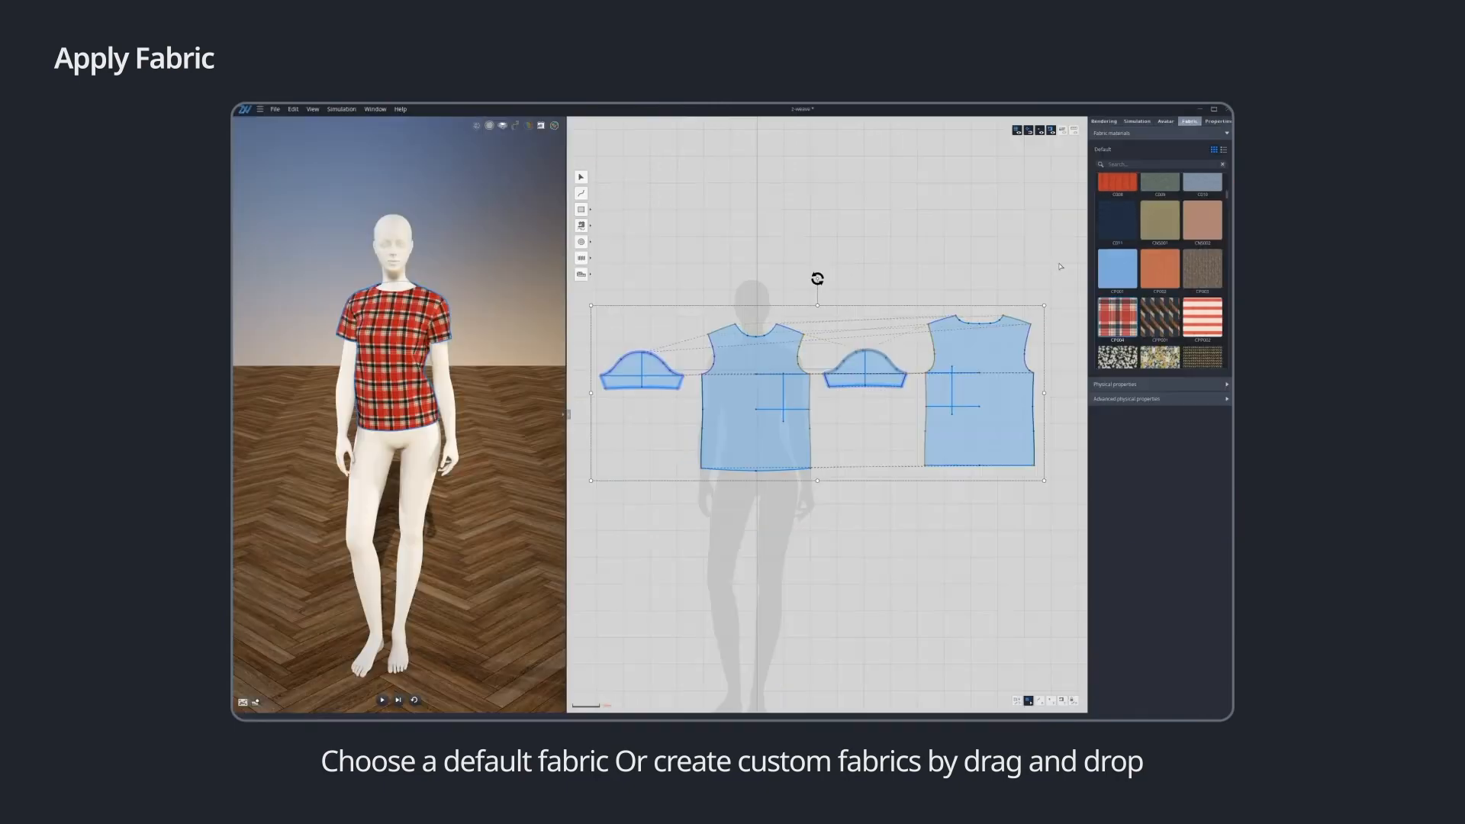
left_click(588, 403)
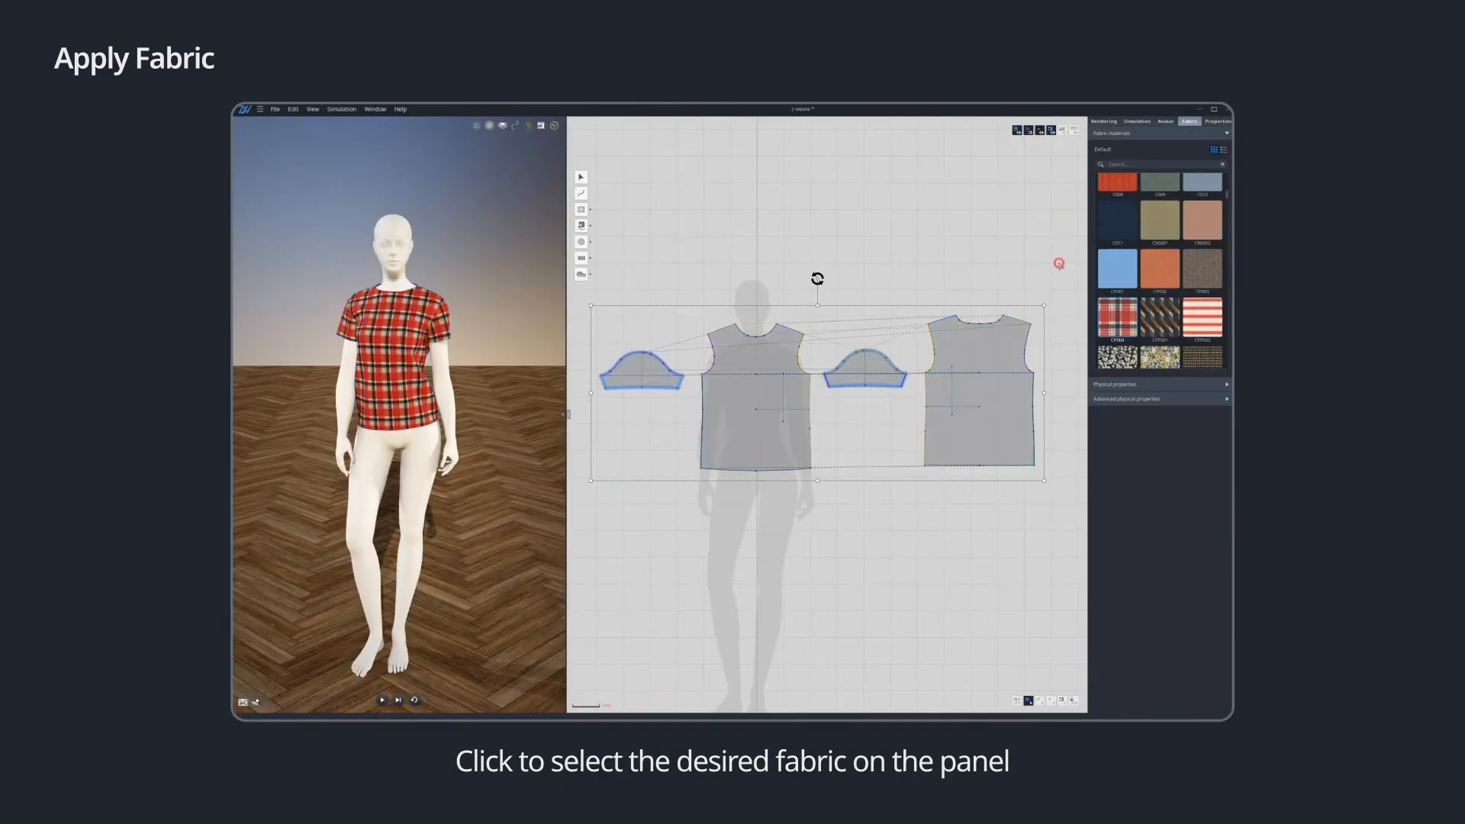
left_click(1064, 130)
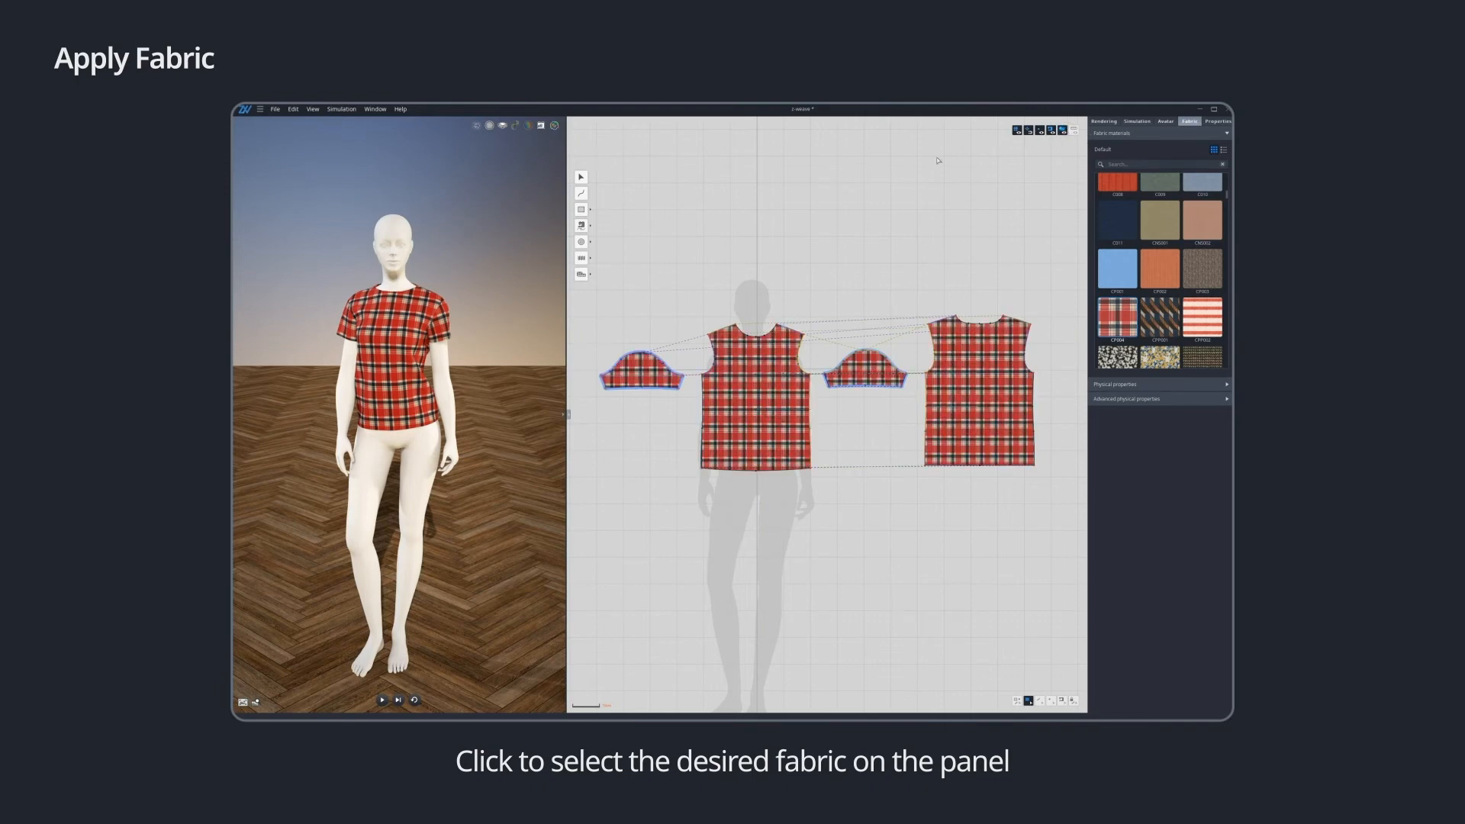
Step: Hide the 2D pattern window and examine the plaid fabric on the draped T-shirt up close
left_click(564, 416)
scroll(765, 337, "up", 5)
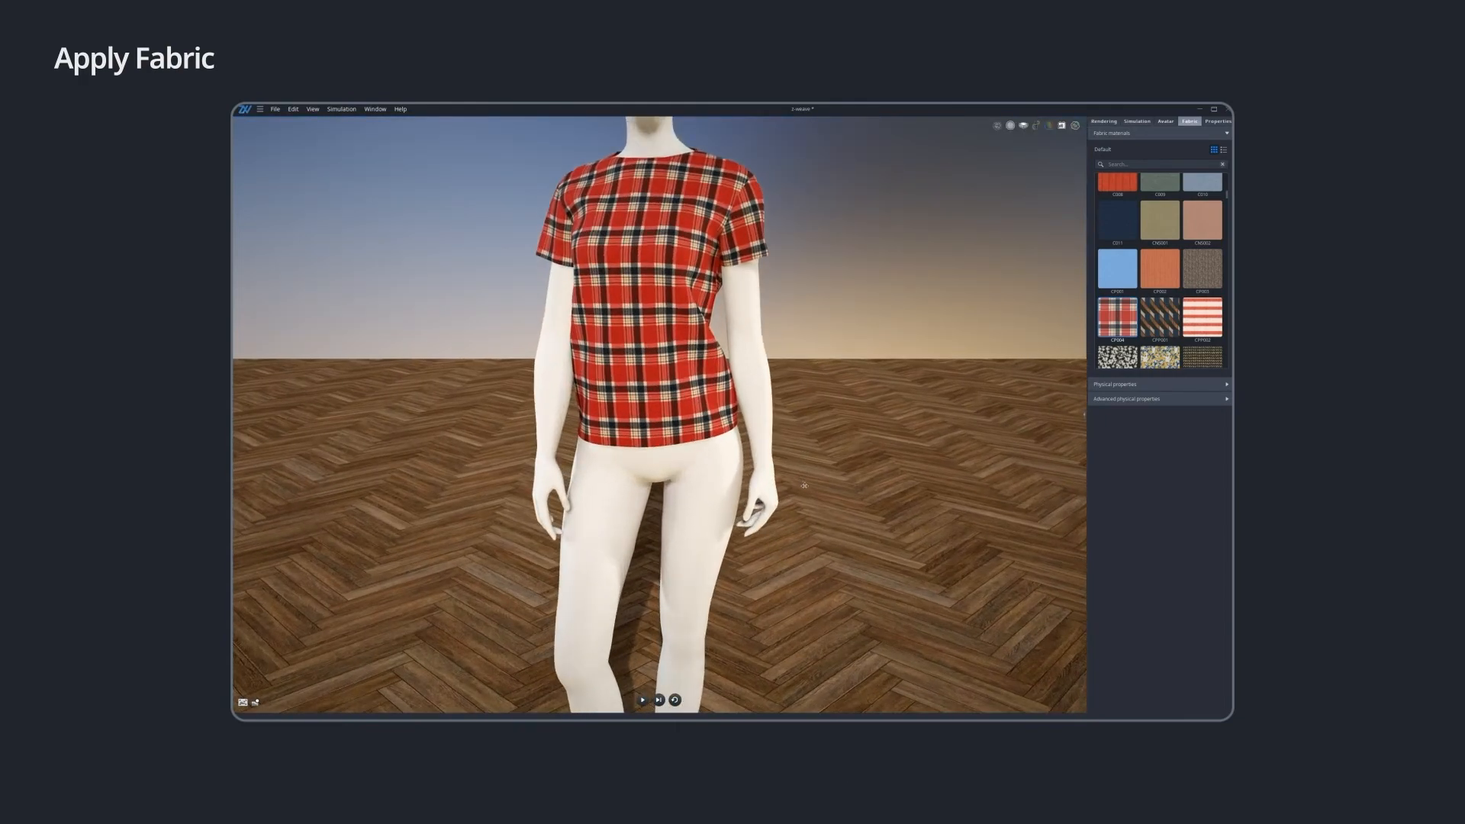
scroll(804, 486, "up", 3)
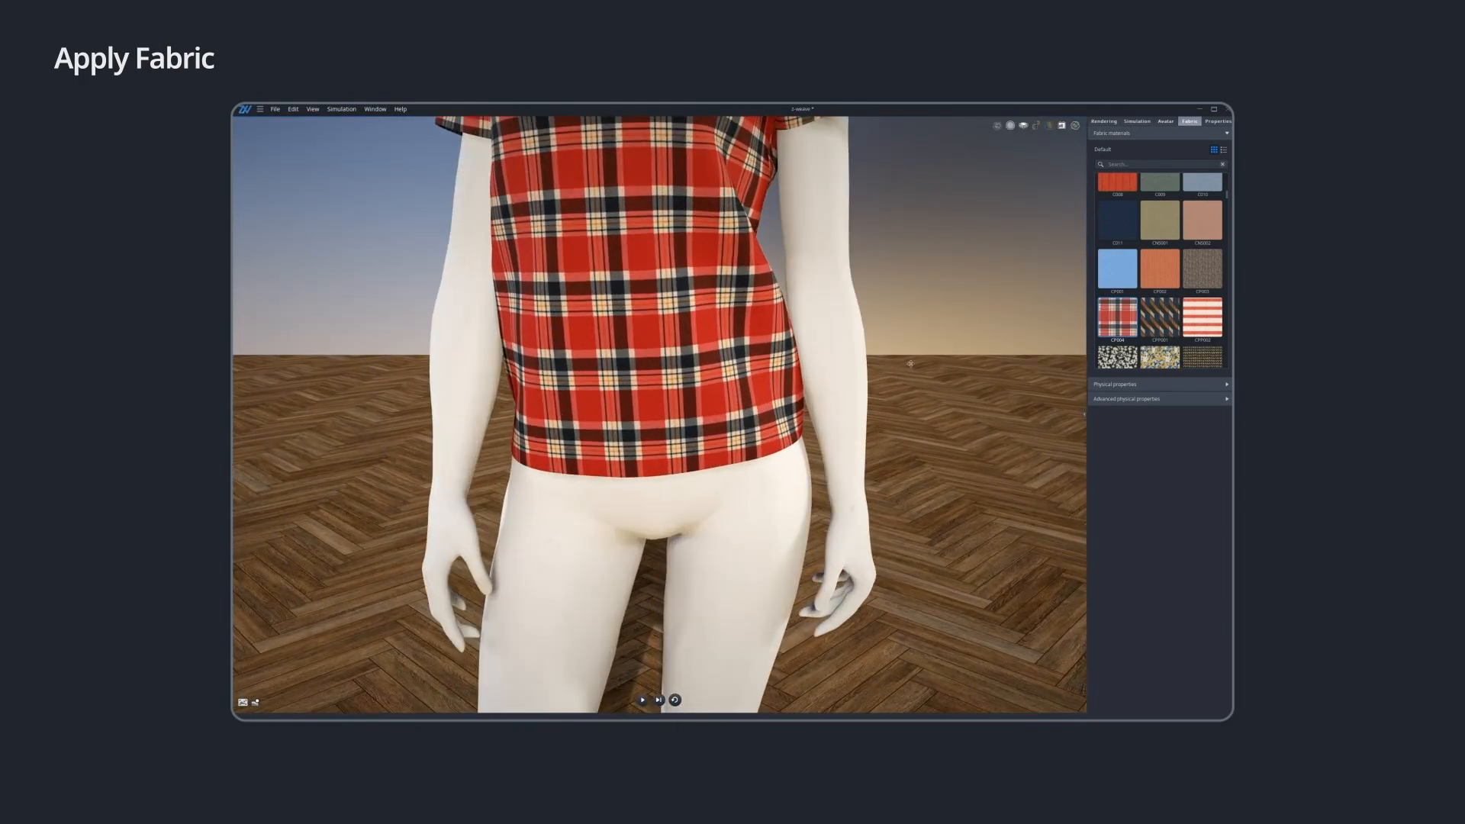
middle_click_drag(910, 364, 885, 524)
scroll(924, 463, "up", 5)
scroll(925, 462, "up", 3)
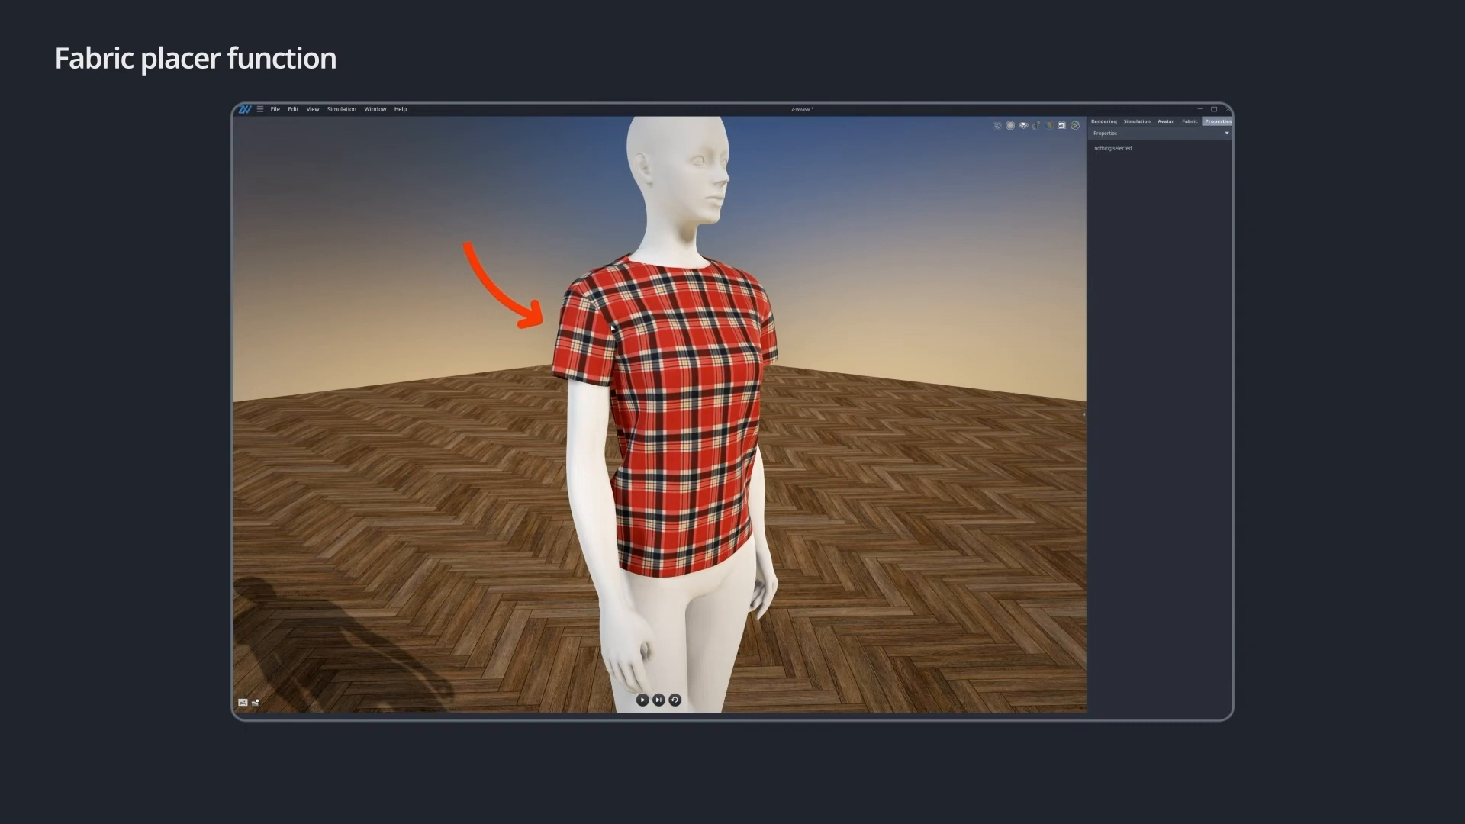
Step: Adjust the plaid's position on the avatar's right sleeve with the Fabric placer
left_click(593, 336)
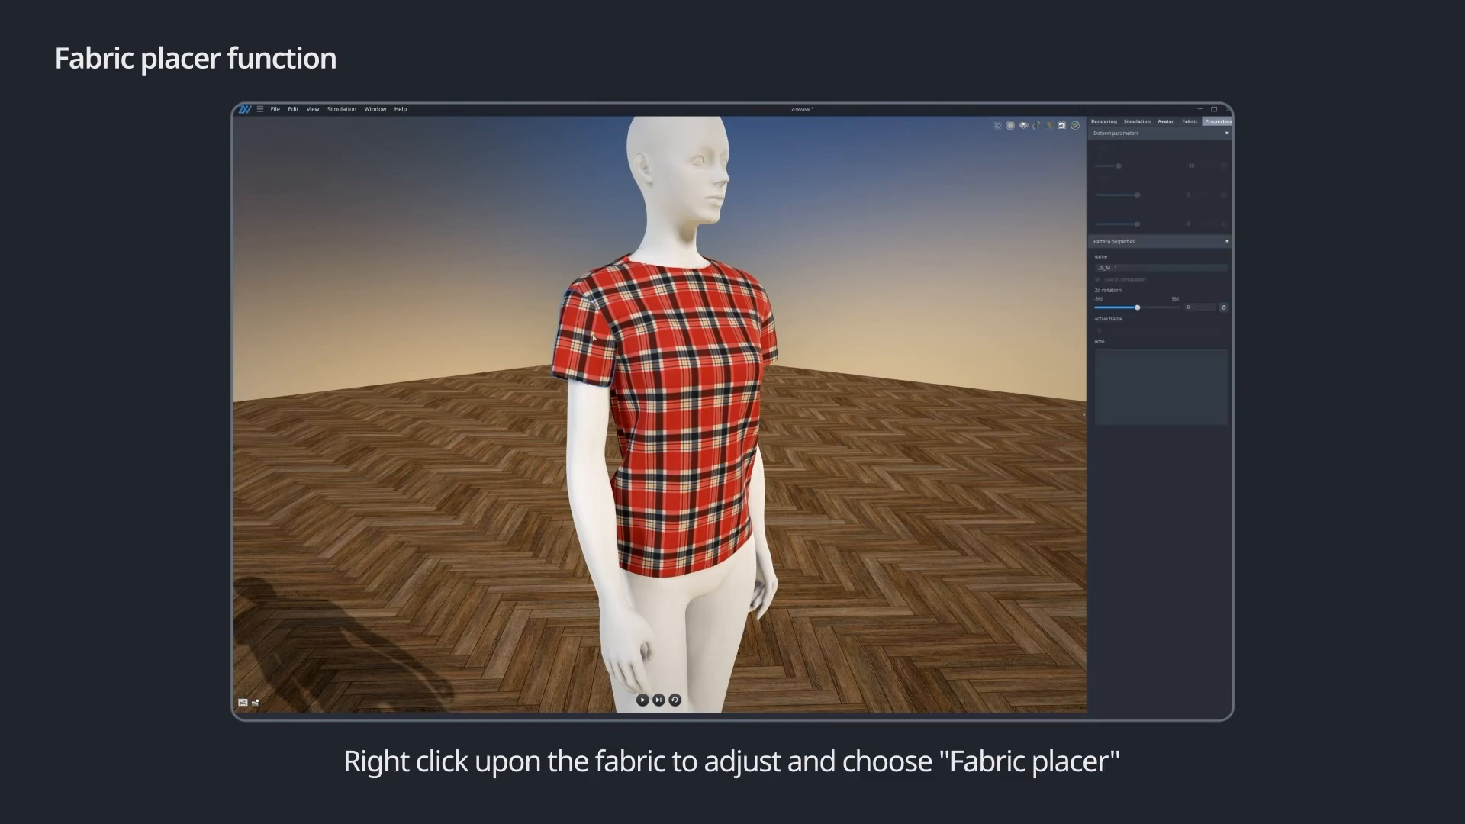
right_click(592, 336)
left_click(603, 340)
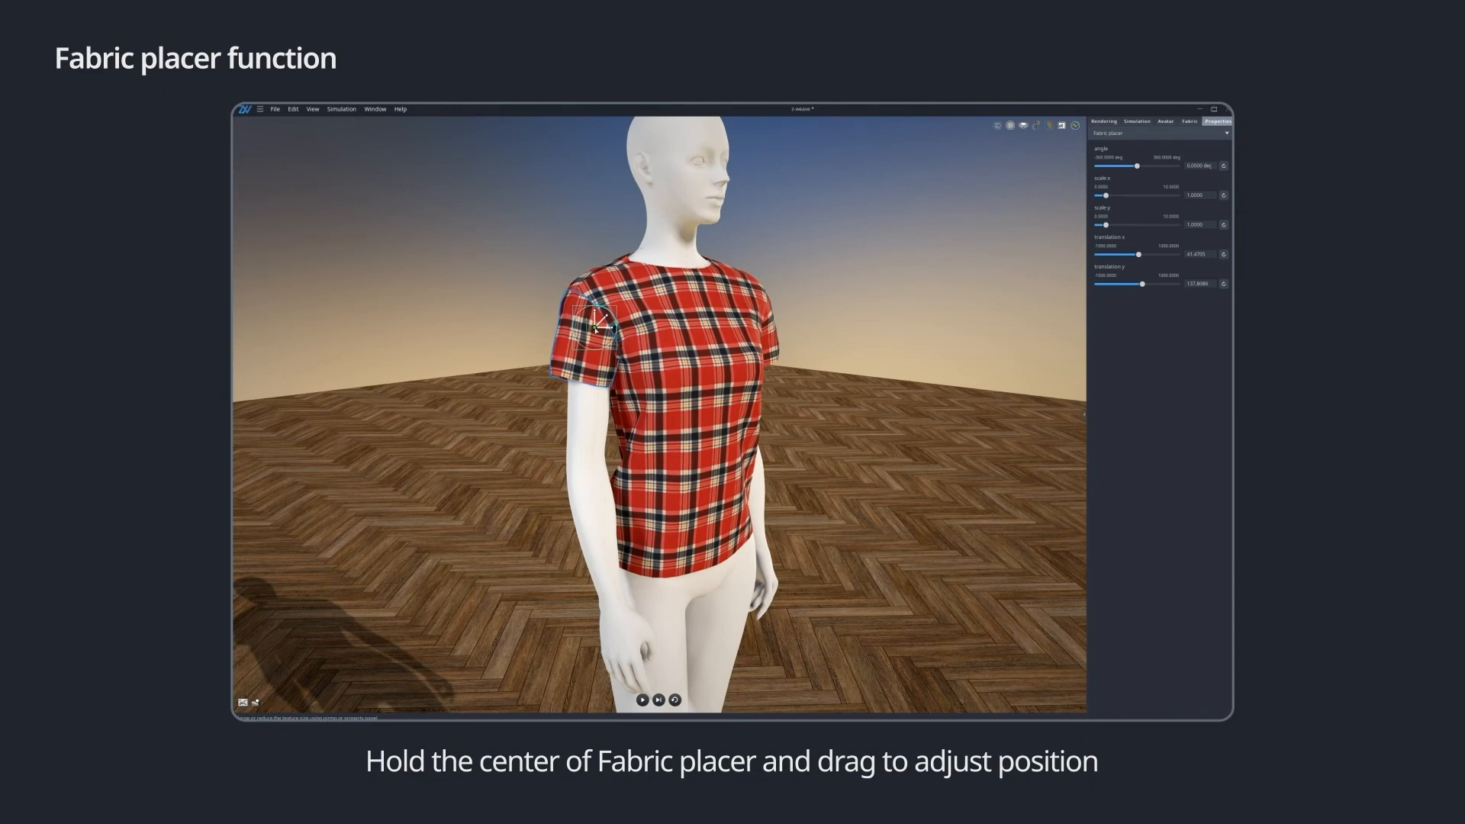
left_click(802, 323)
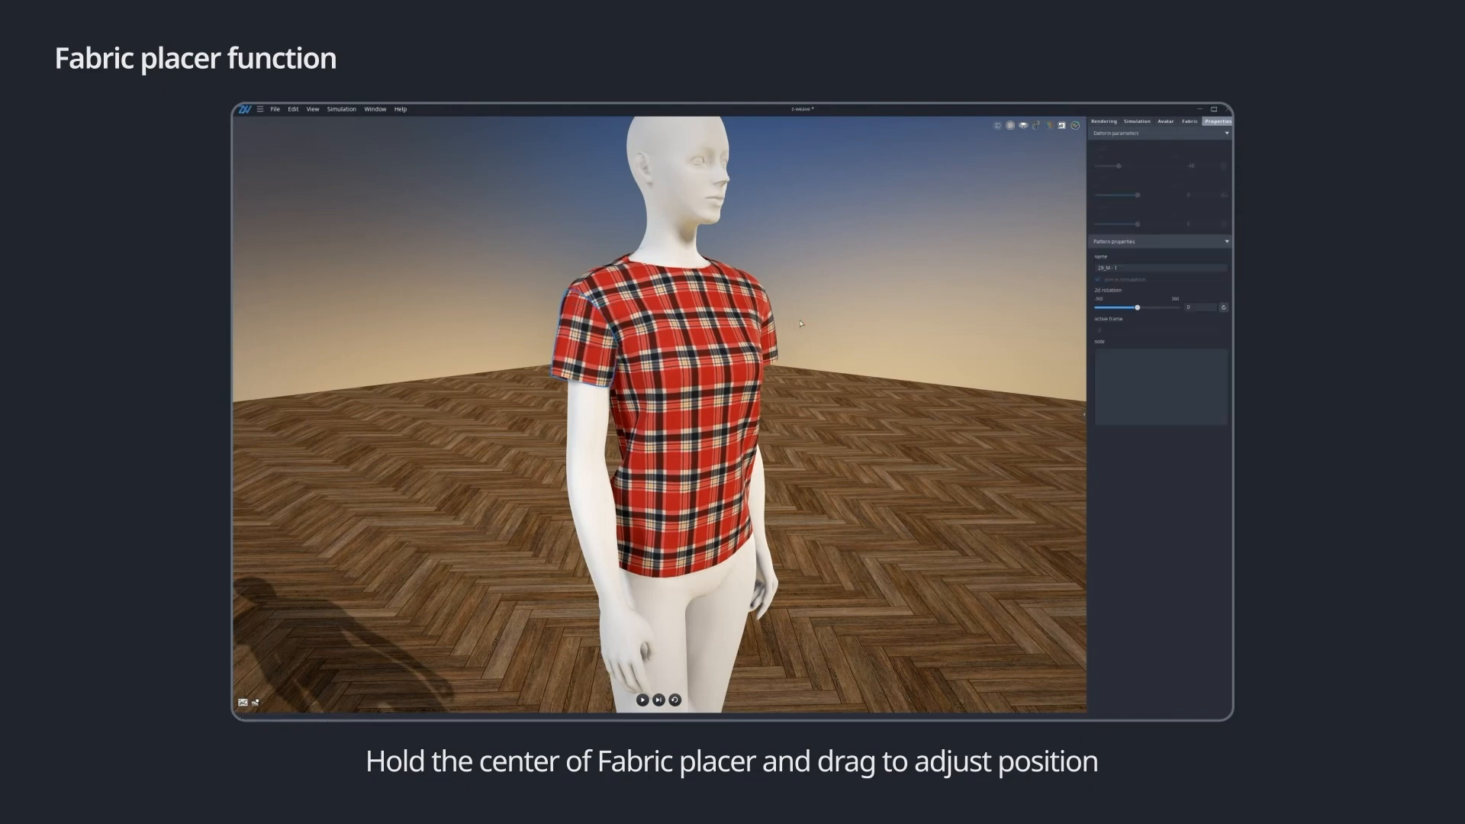
Step: Adjust the plaid's position on the back piece beside the avatar's left side seam with the Fabric placer
right_click_drag(873, 430, 689, 419)
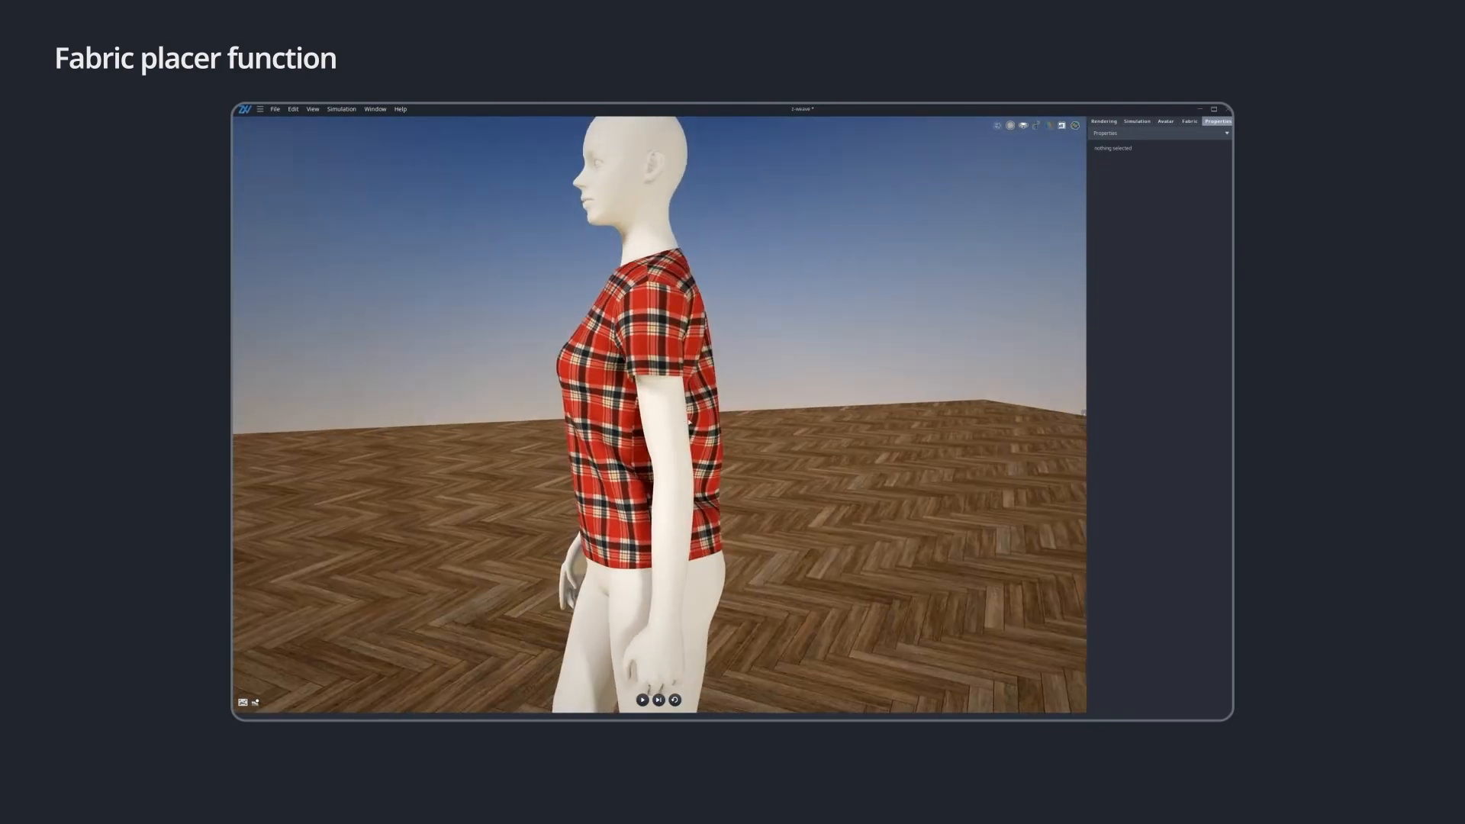
scroll(769, 401, "up", 5)
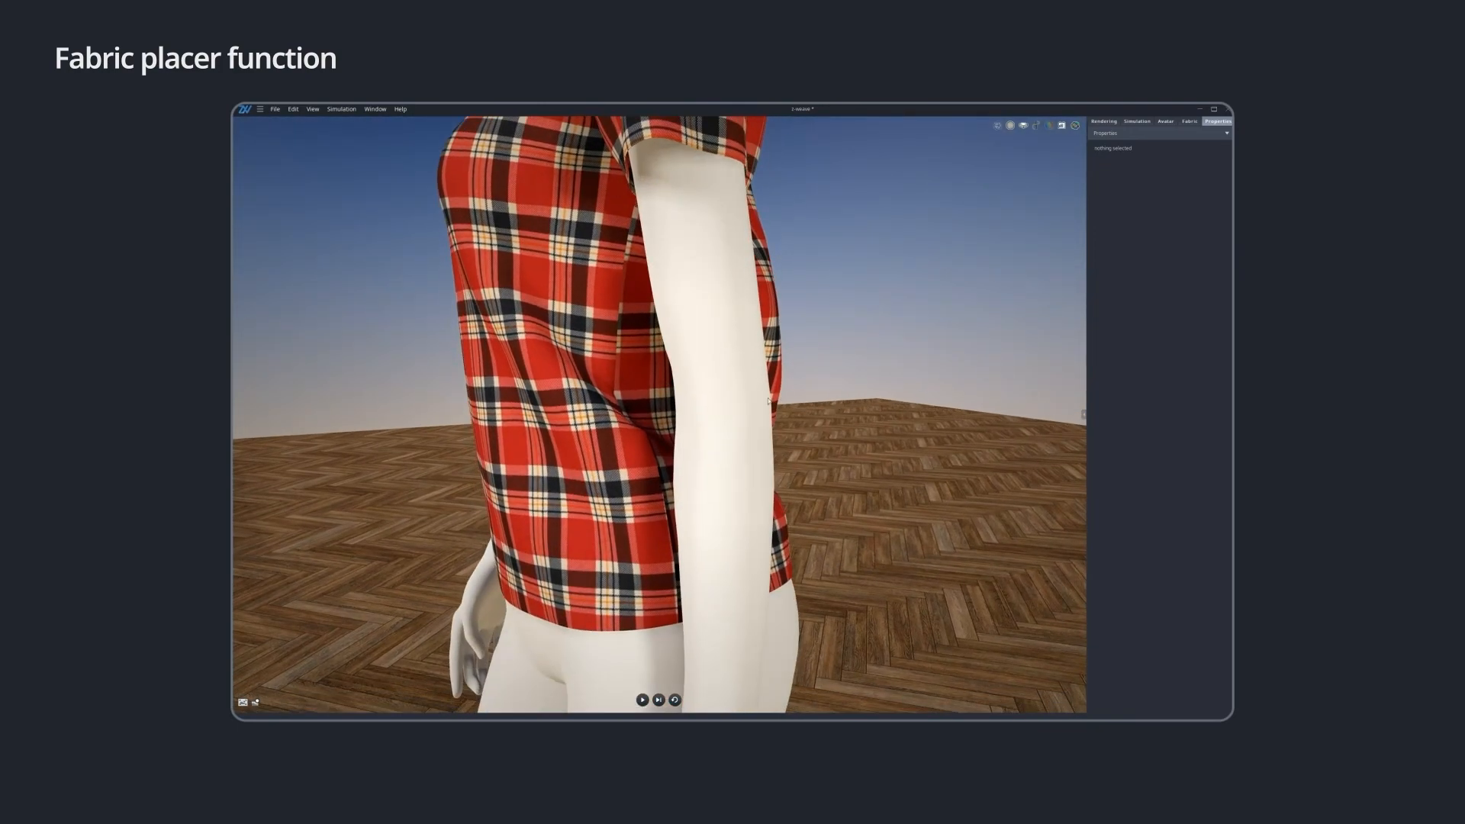
left_click(672, 382)
right_click(657, 370)
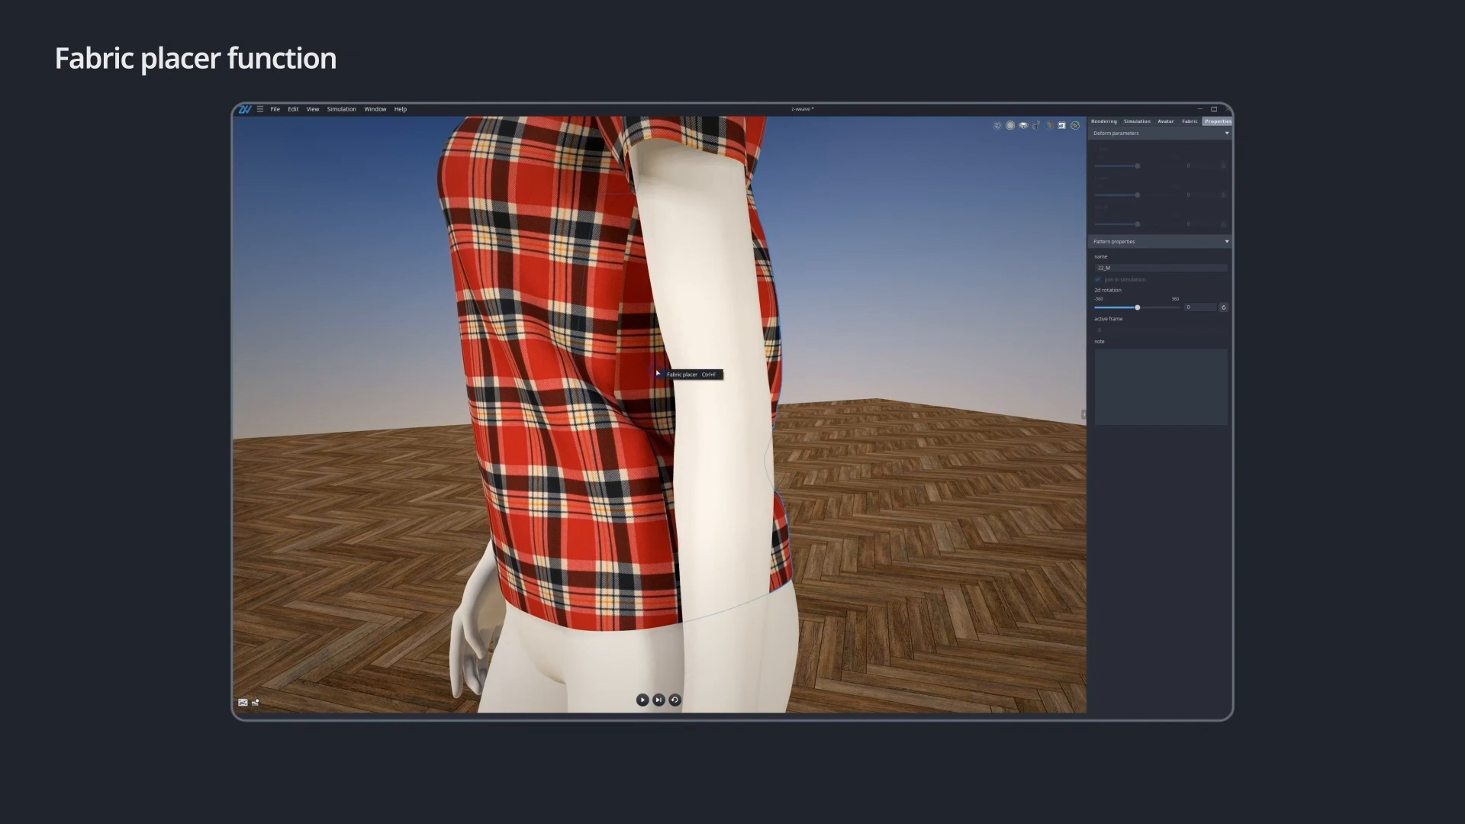
left_click(669, 375)
left_click_drag(655, 373, 657, 375)
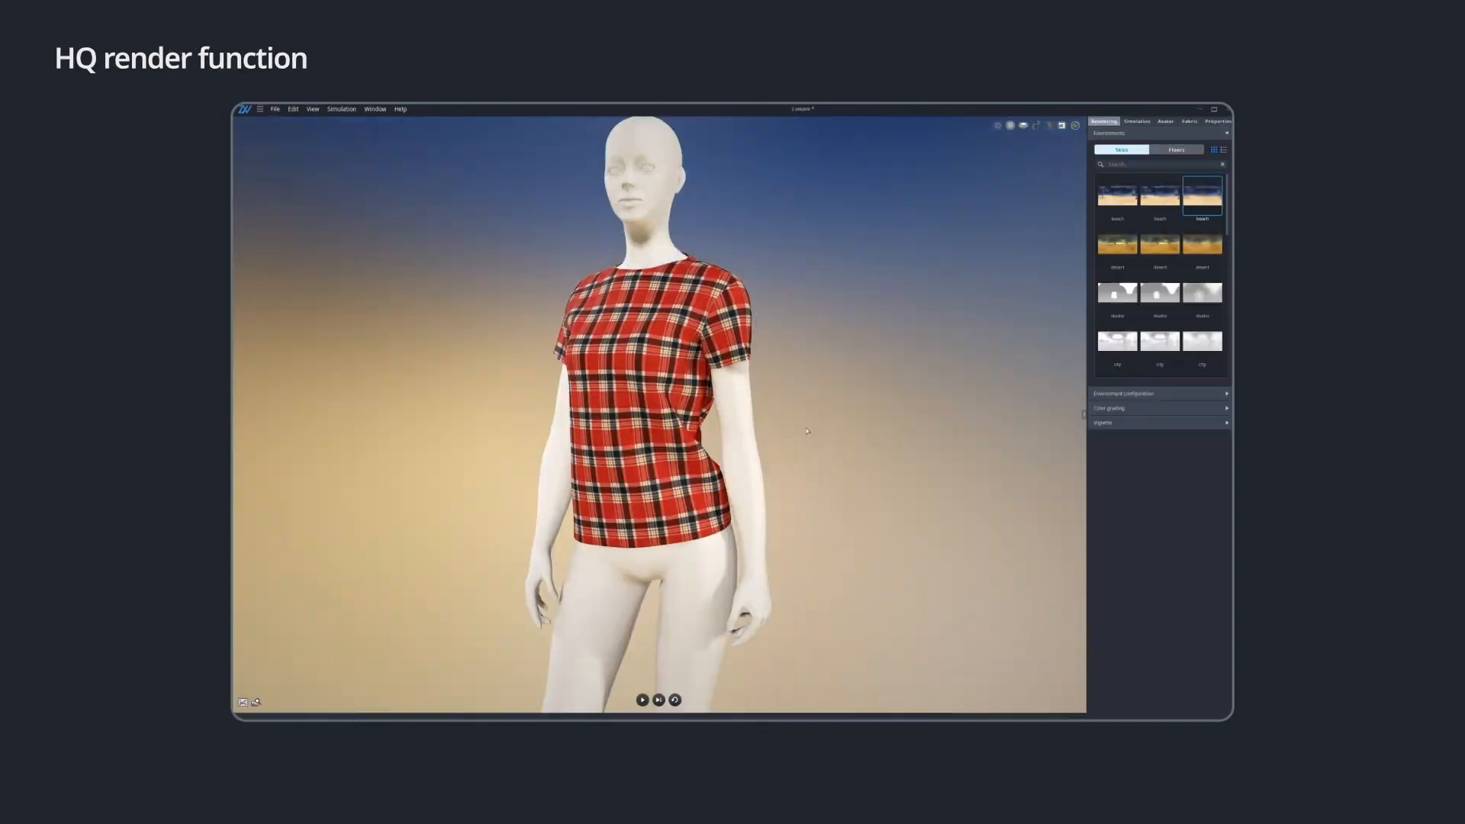
Step: Frame the T-shirt on the avatar and start an HQ render of it
middle_click_drag(820, 412, 822, 466)
left_click(243, 702)
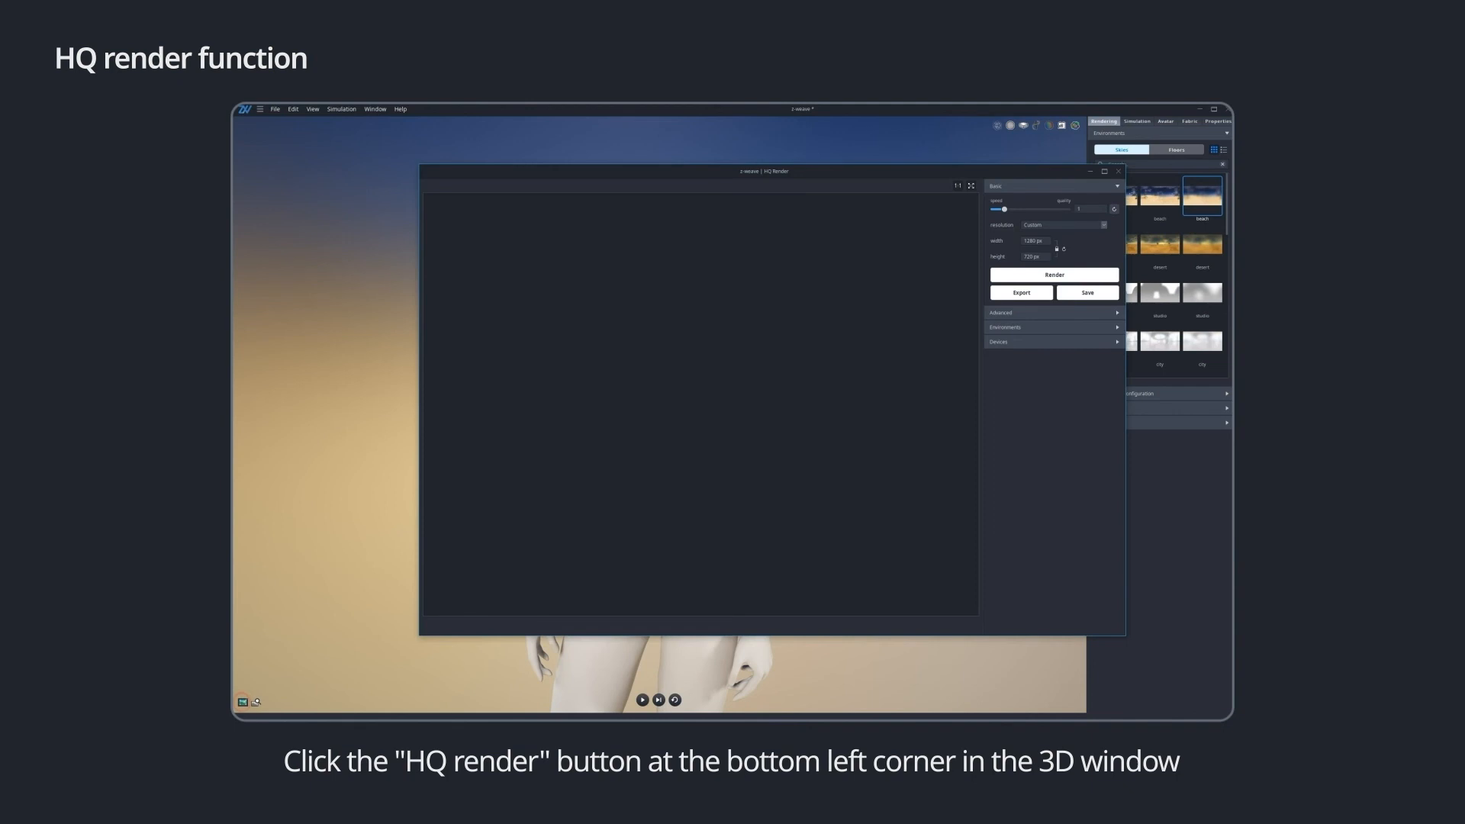
left_click(1045, 275)
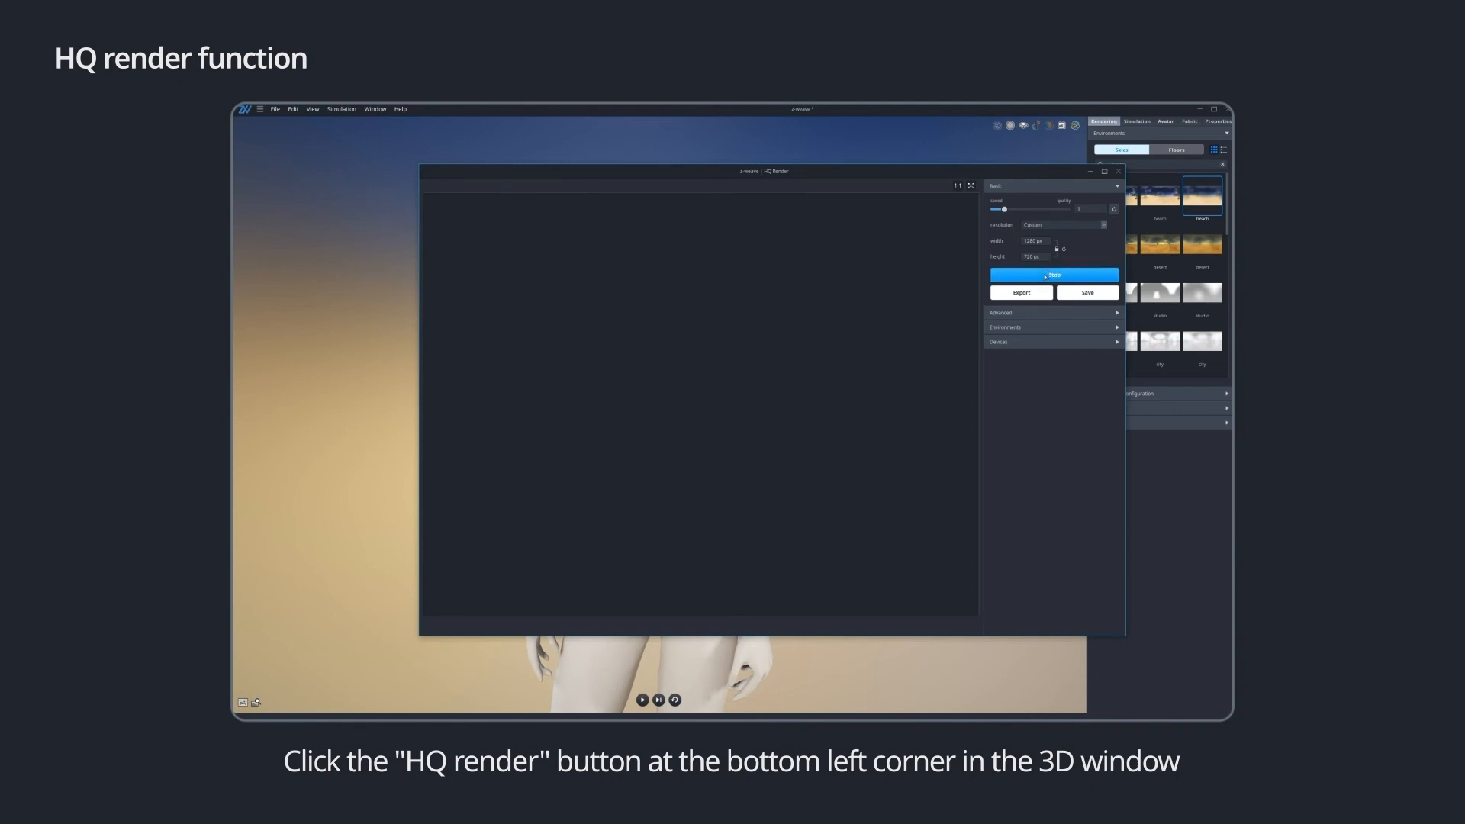